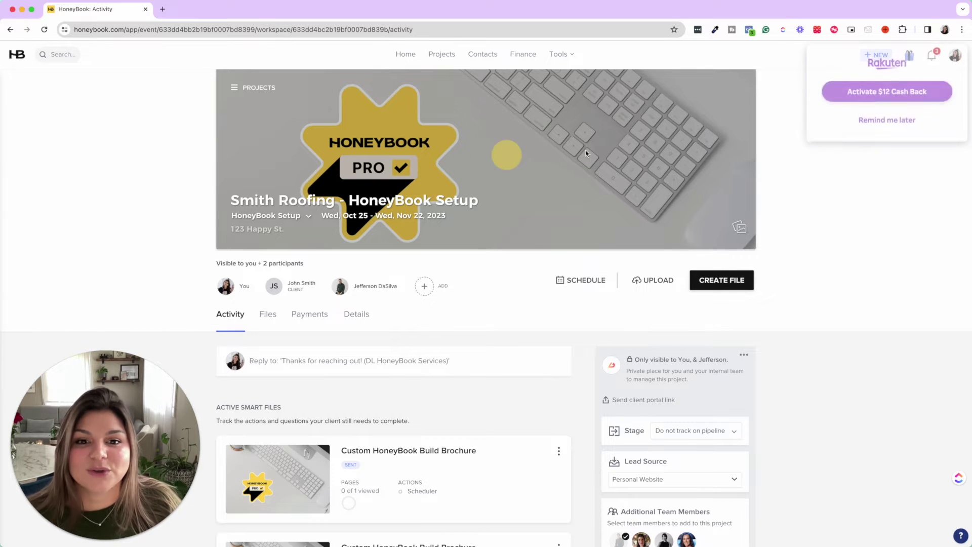
- Dismiss the Rakuten cashback popup with 'Remind me later'
click(862, 123)
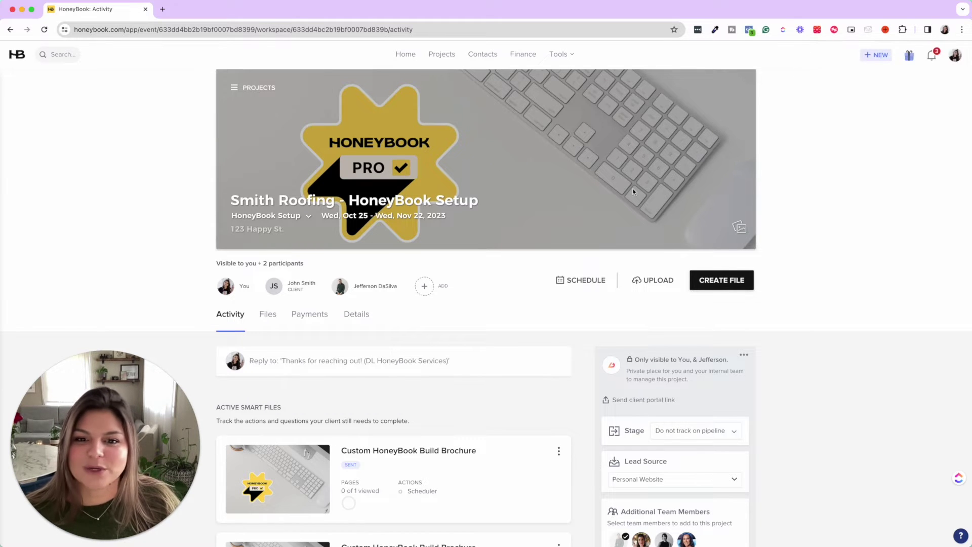
click(740, 229)
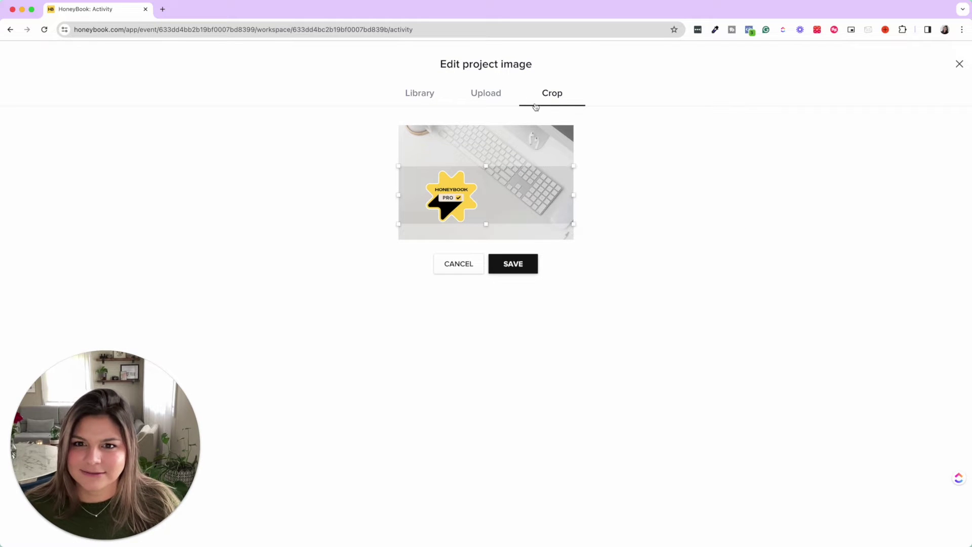
click(471, 96)
click(427, 95)
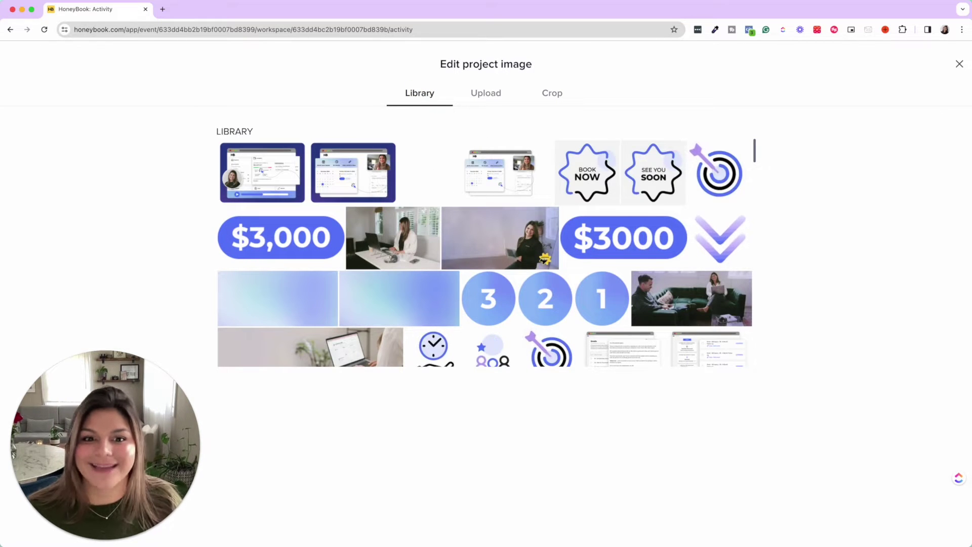
click(959, 64)
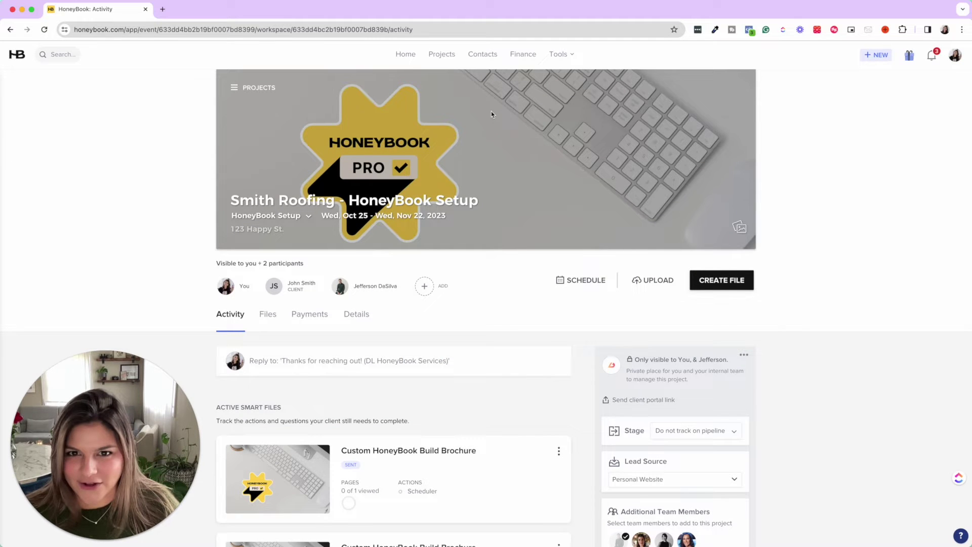
click(562, 54)
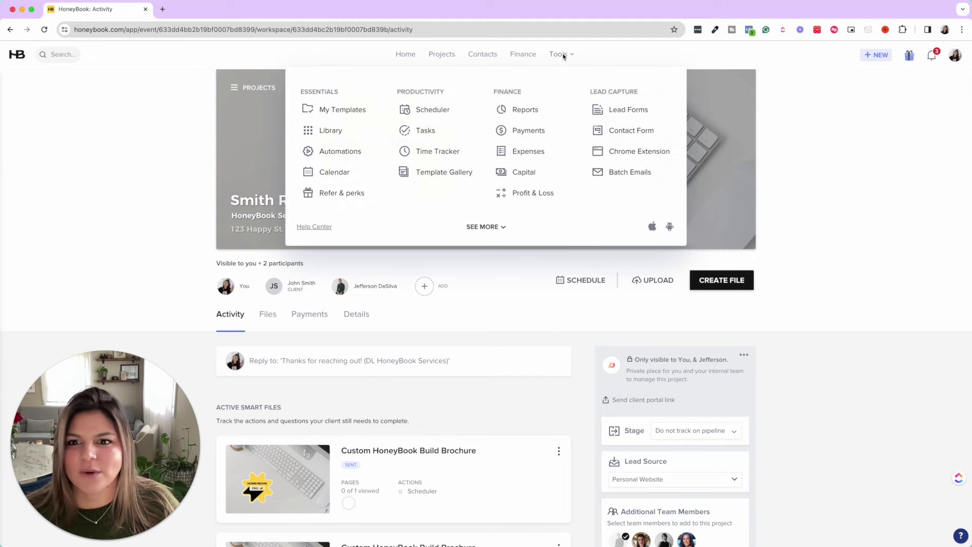
click(346, 134)
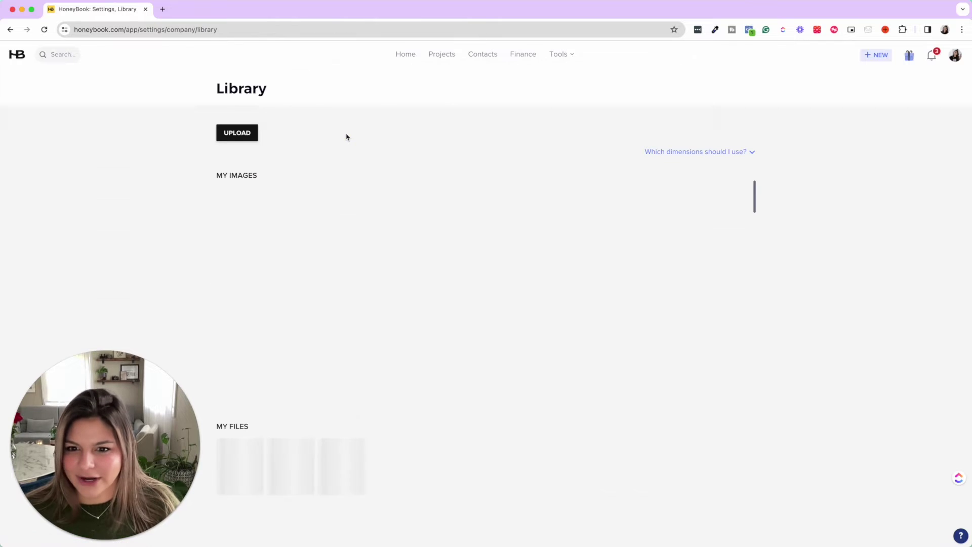
scroll(385, 238, down, 1)
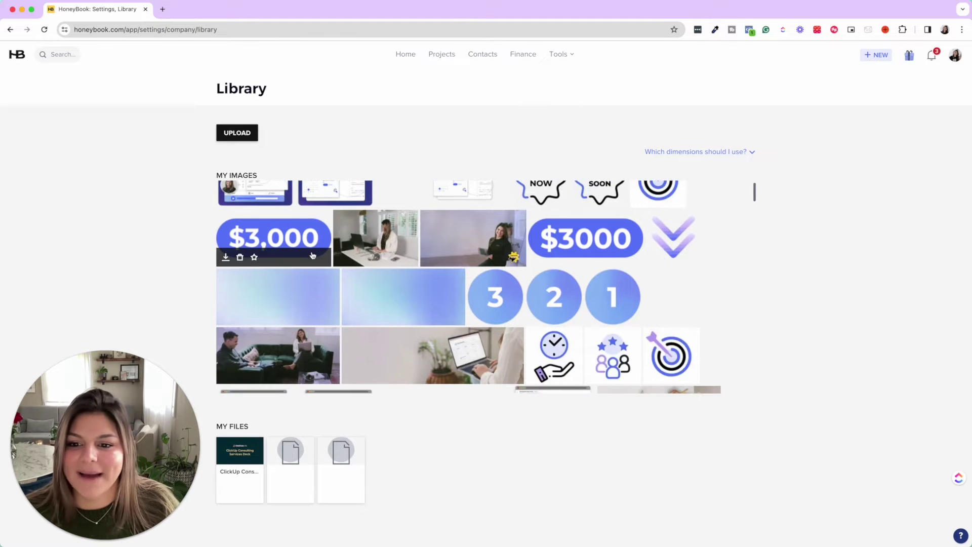
mouse_move(377, 319)
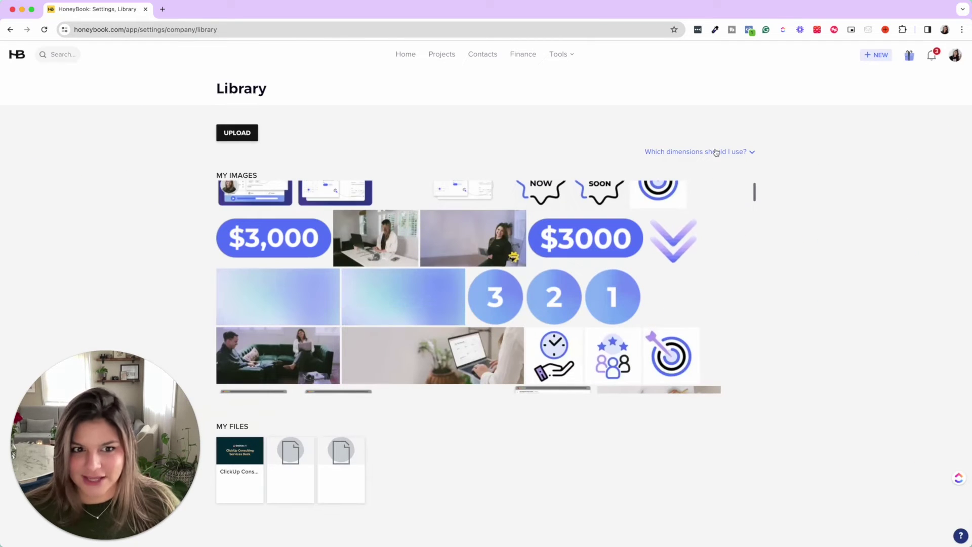
click(715, 153)
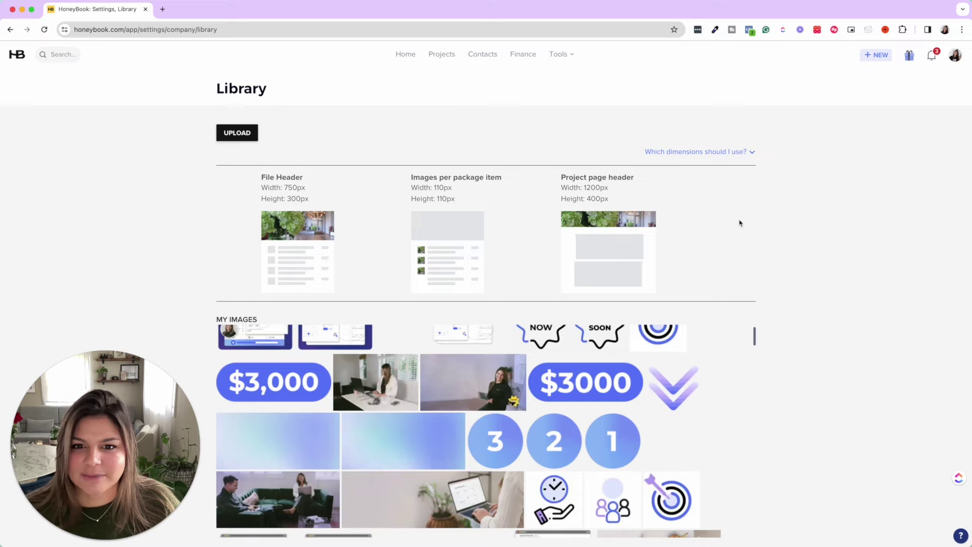
drag(269, 177, 701, 173)
click(706, 177)
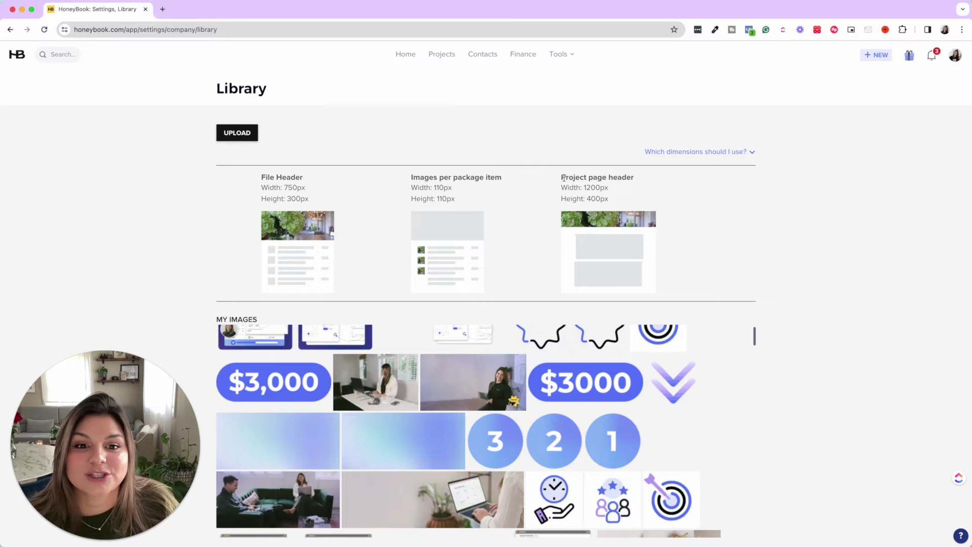
drag(562, 177, 642, 184)
click(666, 182)
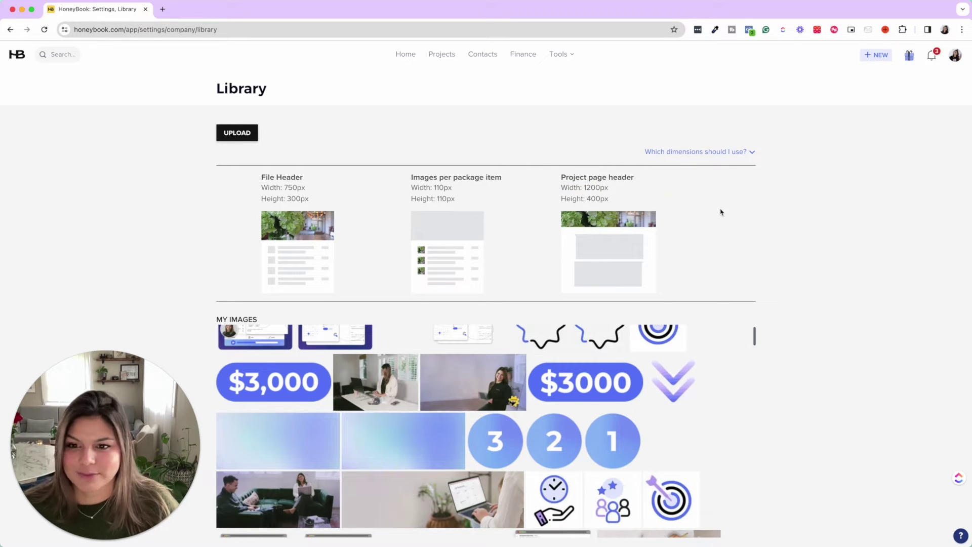
scroll(720, 211, down, 3)
mouse_move(375, 310)
mouse_move(390, 356)
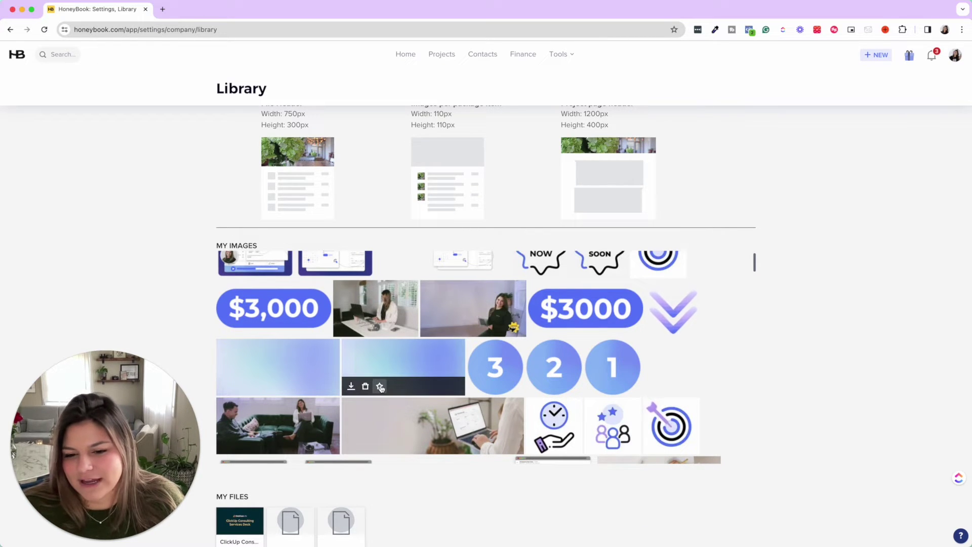
scroll(382, 387, up, 1)
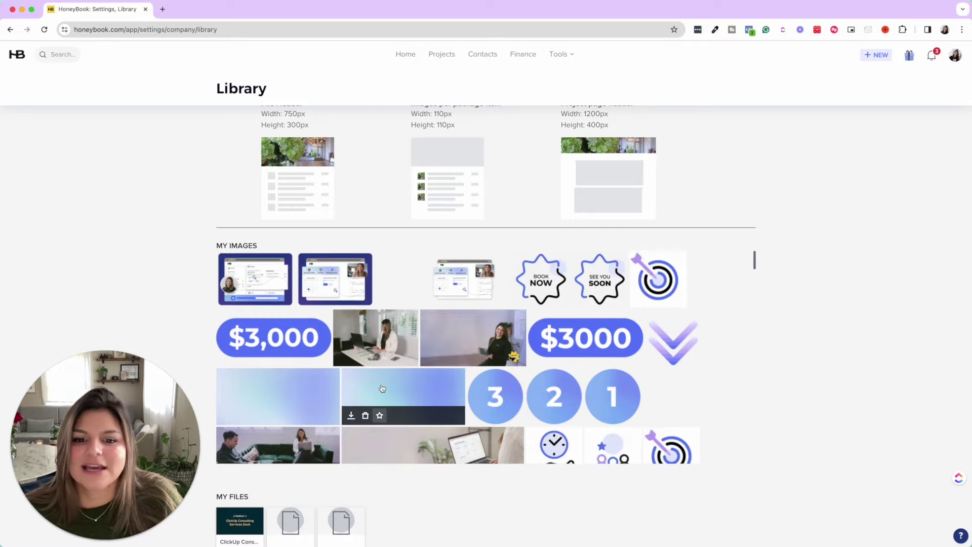
click(10, 29)
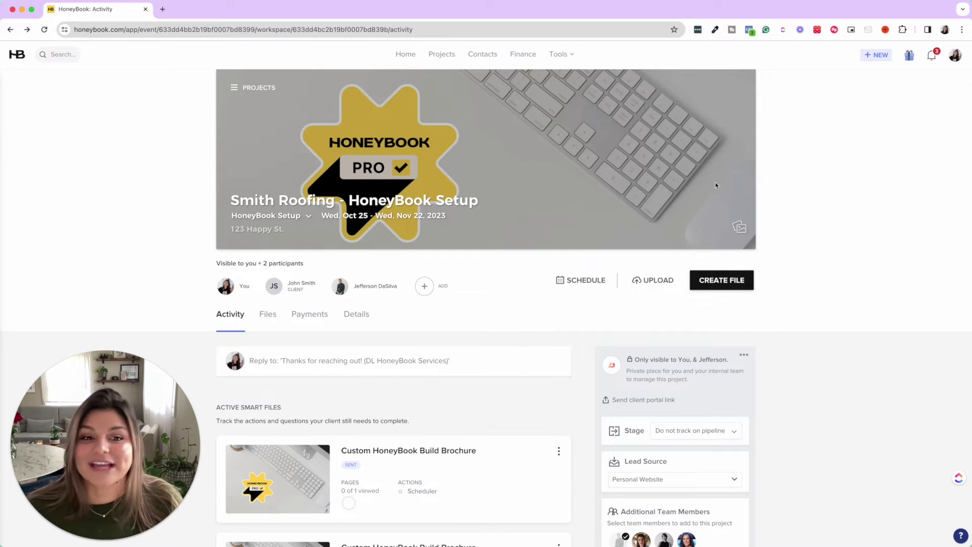
- Select the Smith Roofing - HoneyBook Setup title and leave it unchanged
click(315, 200)
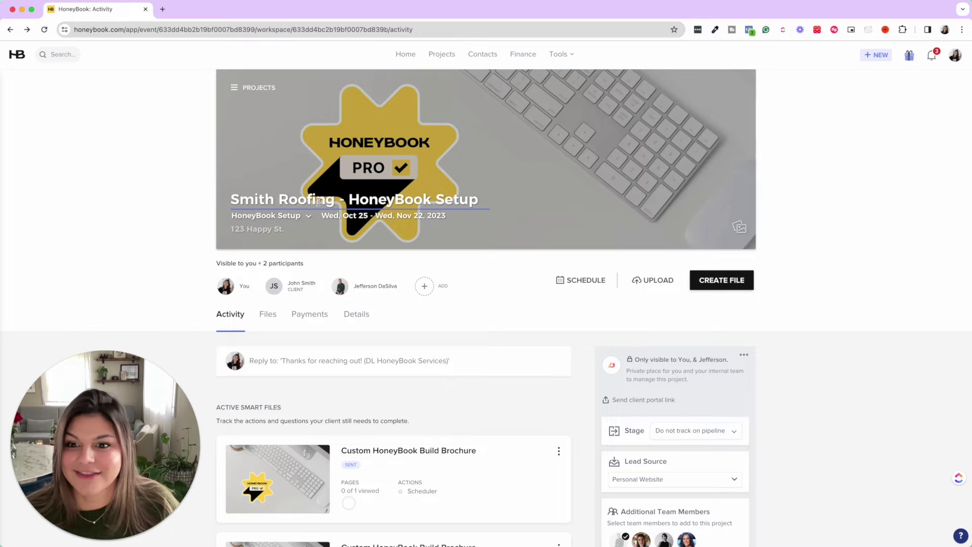
drag(232, 199, 493, 208)
click(541, 146)
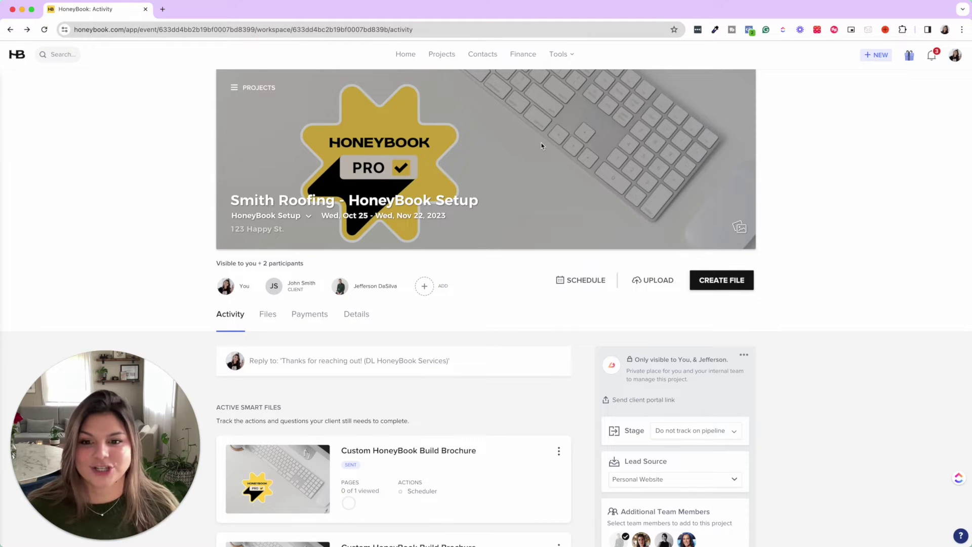
- Check the Details tab, return to Activity, and bring up the + ADD participant choices
click(361, 315)
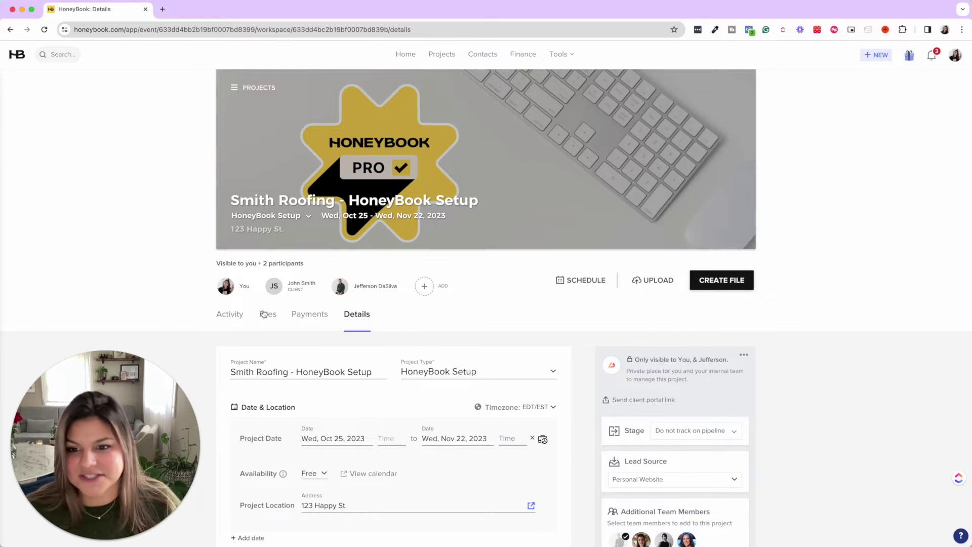
click(234, 315)
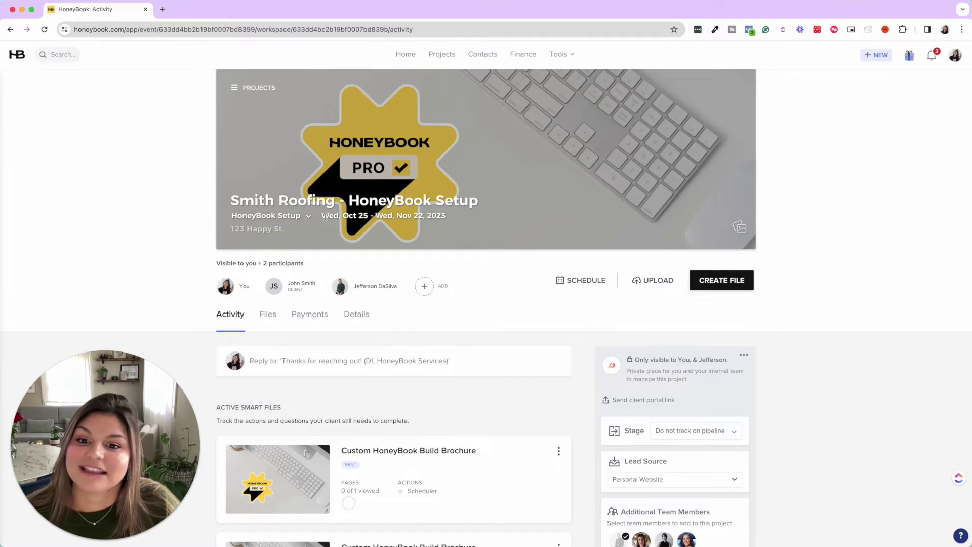
drag(325, 217, 464, 218)
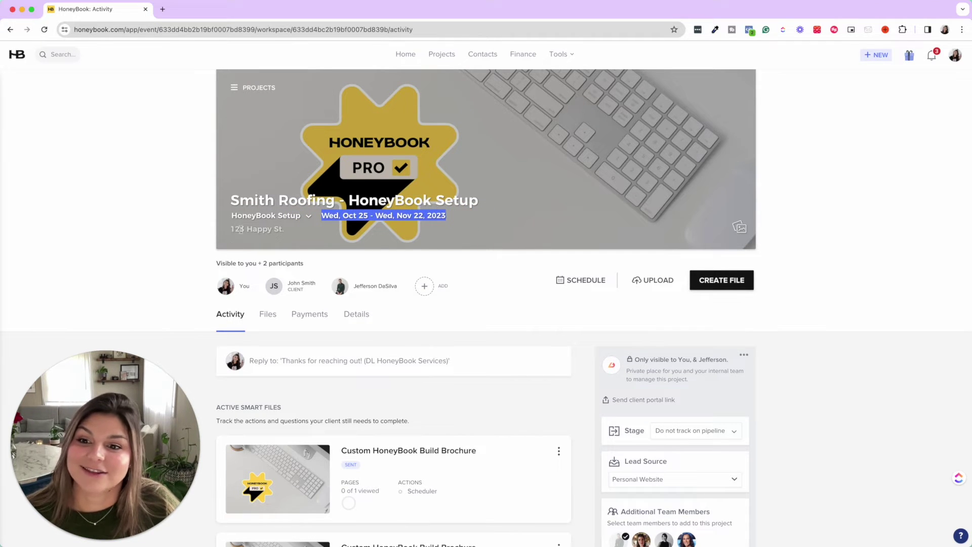
click(566, 167)
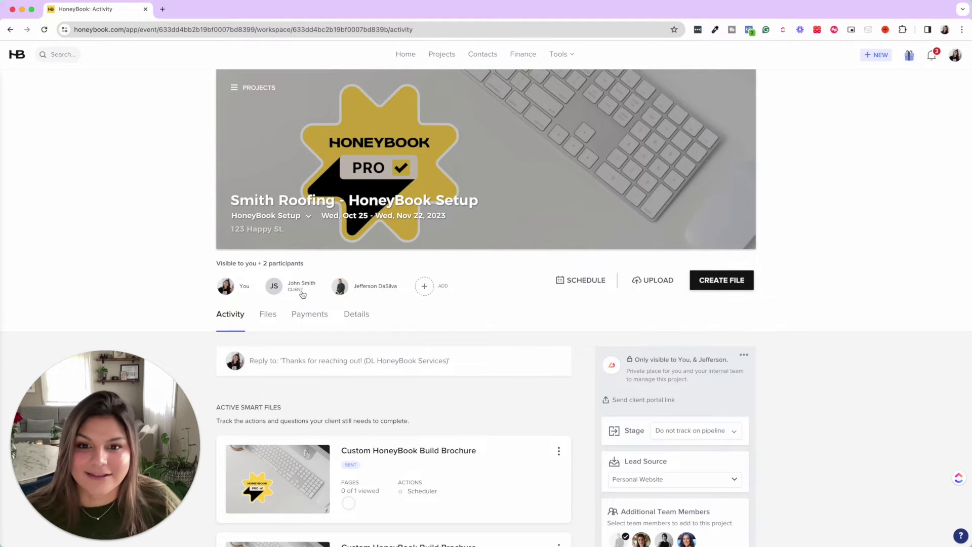
click(423, 288)
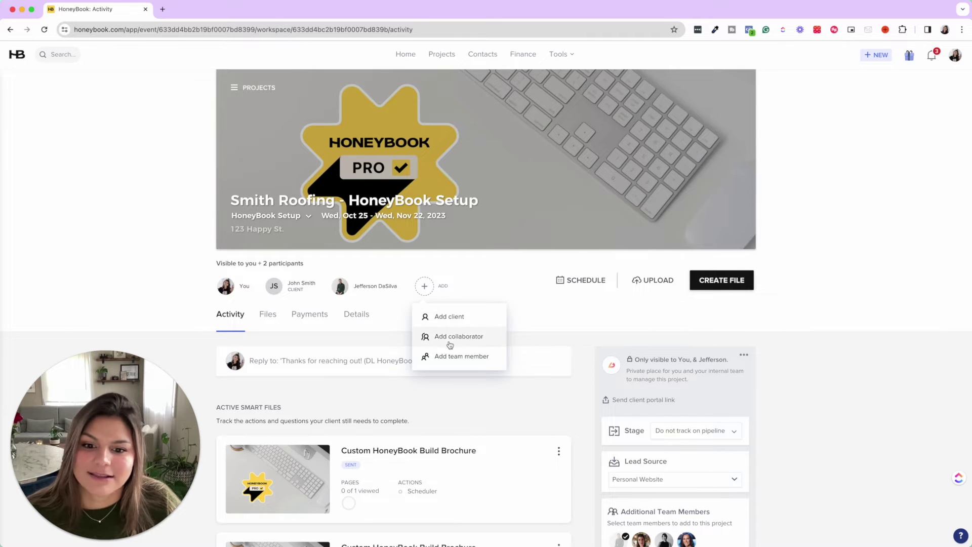
- Close the add-participant choices, then reopen and close them again
click(612, 331)
scroll(612, 332, down, 3)
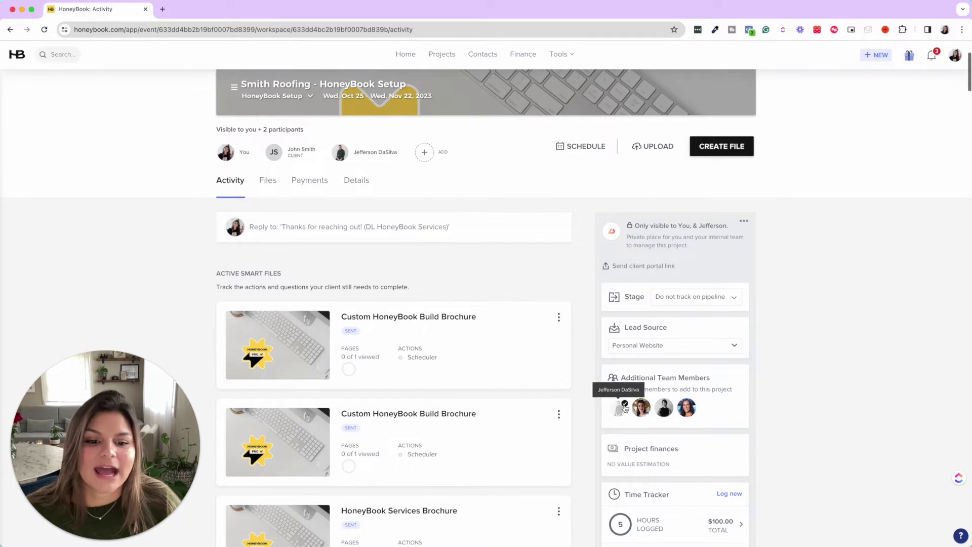
scroll(548, 270, up, 3)
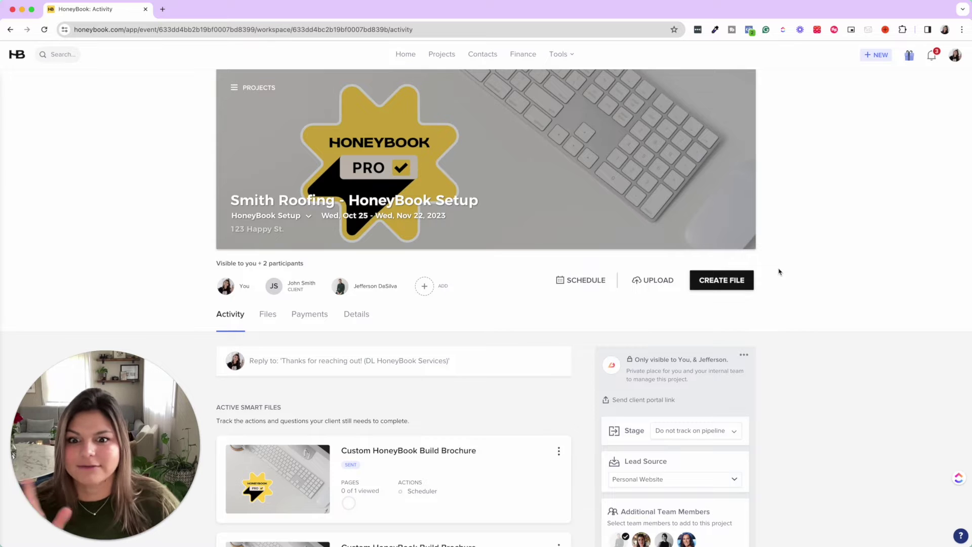
click(427, 291)
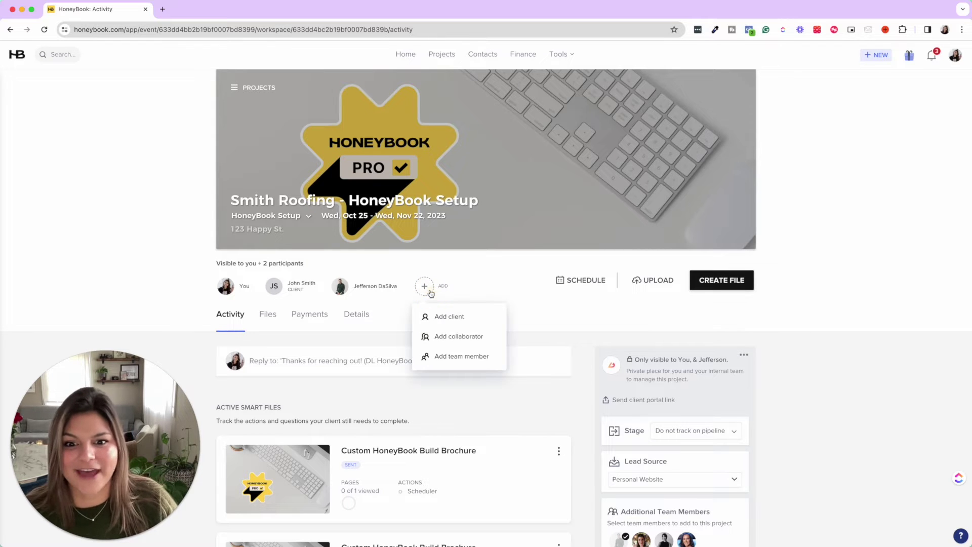
click(503, 295)
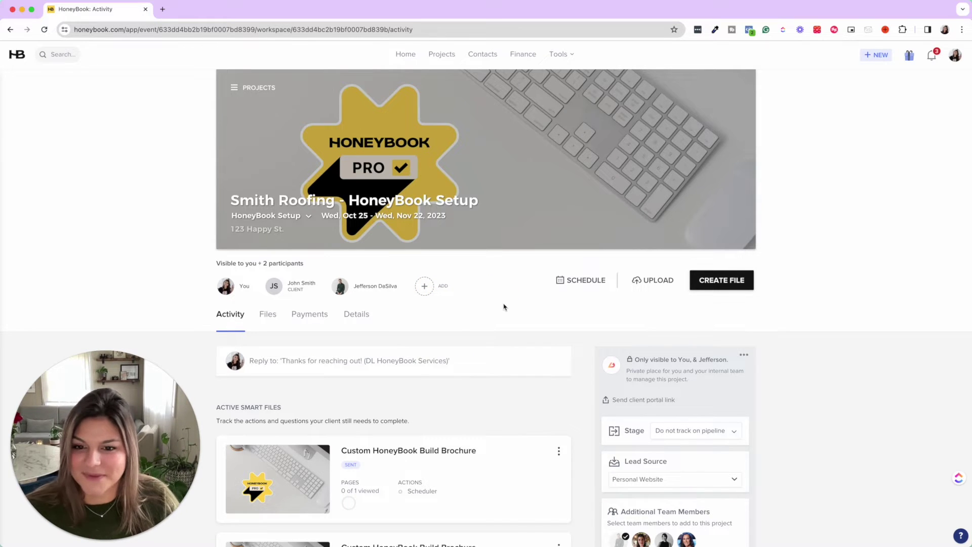
- Browse the saved session types for scheduling, then close the list
click(587, 281)
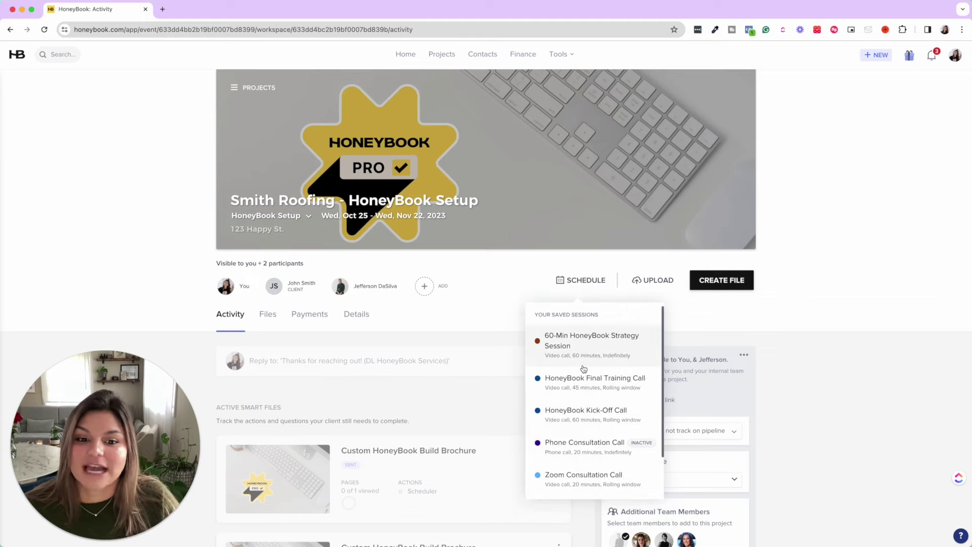
scroll(583, 369, down, 2)
scroll(584, 368, up, 2)
click(660, 249)
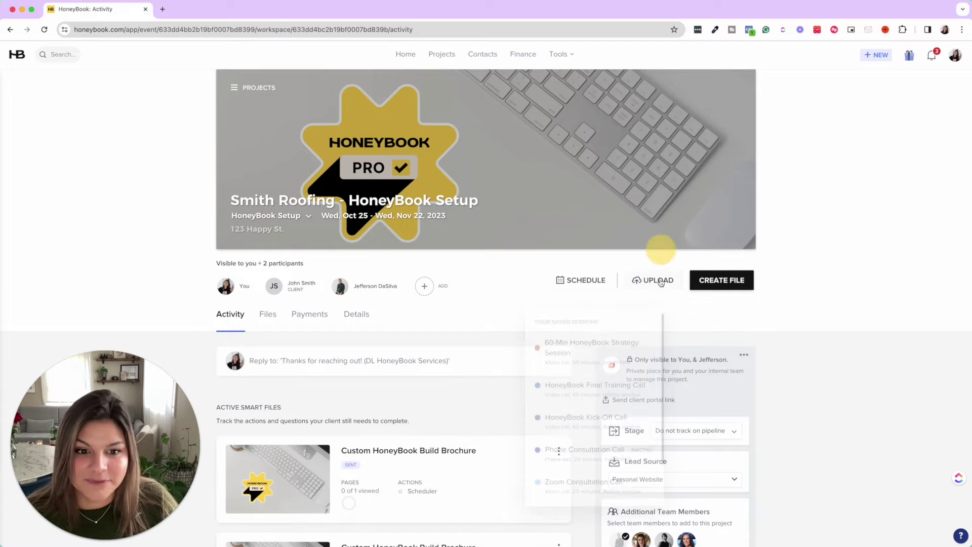
- Review the file types that can be created, then scroll the Activity feed
click(733, 280)
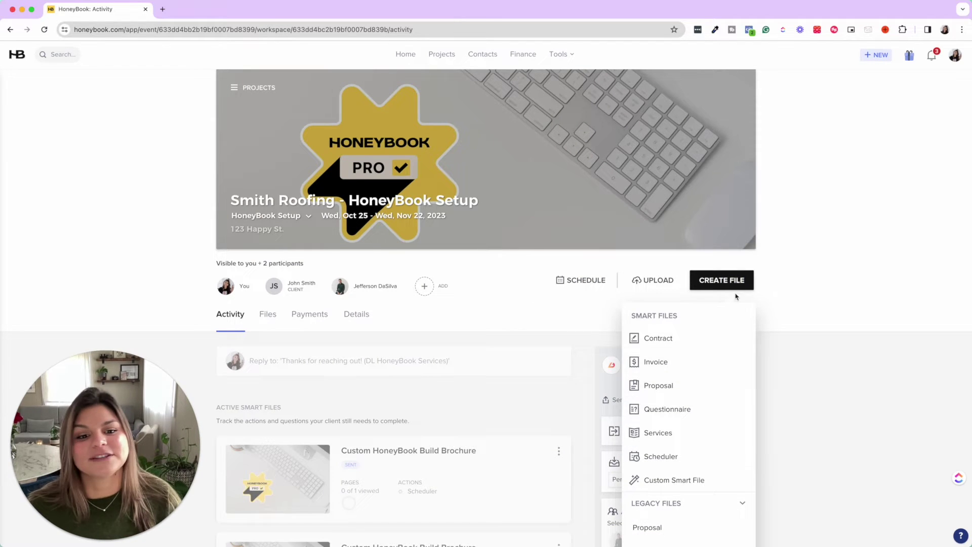
scroll(734, 314, down, 1)
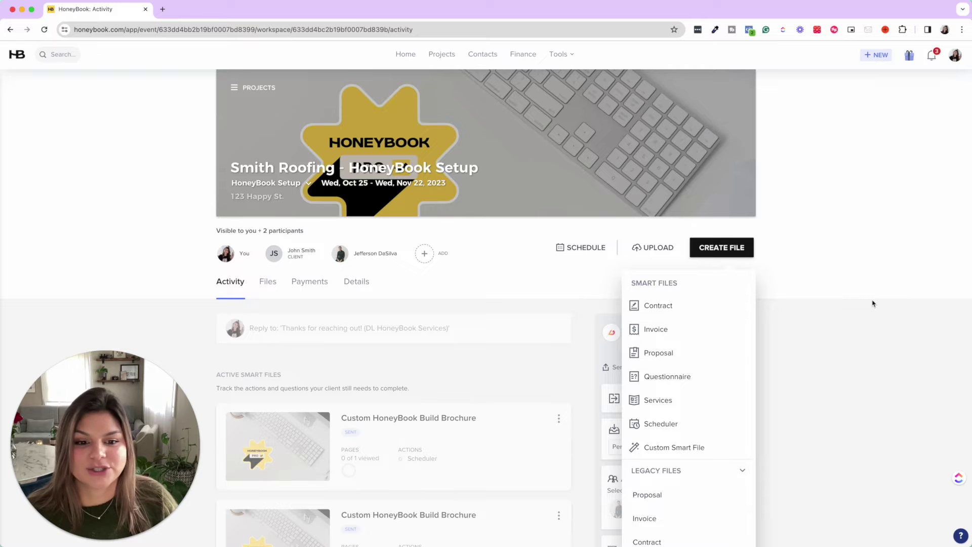
click(872, 304)
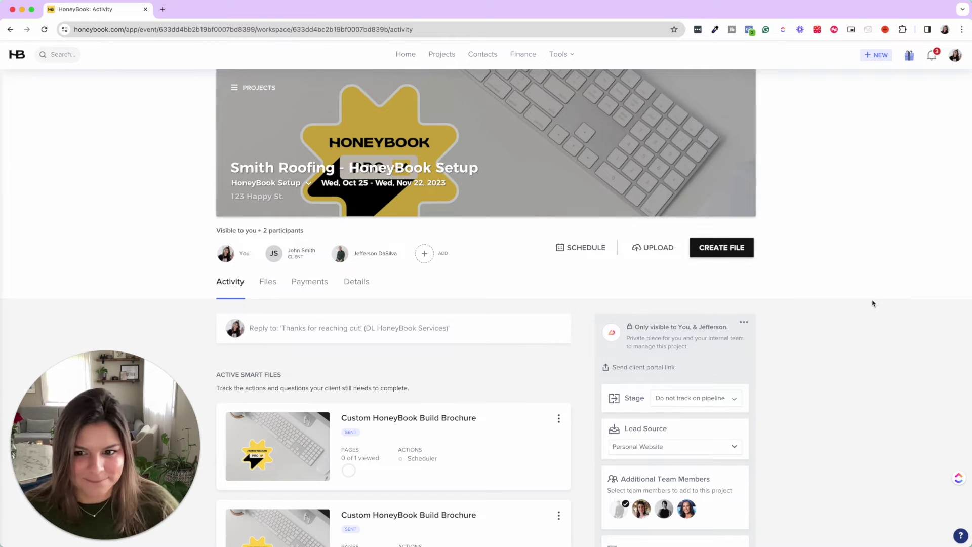
scroll(265, 306, down, 2)
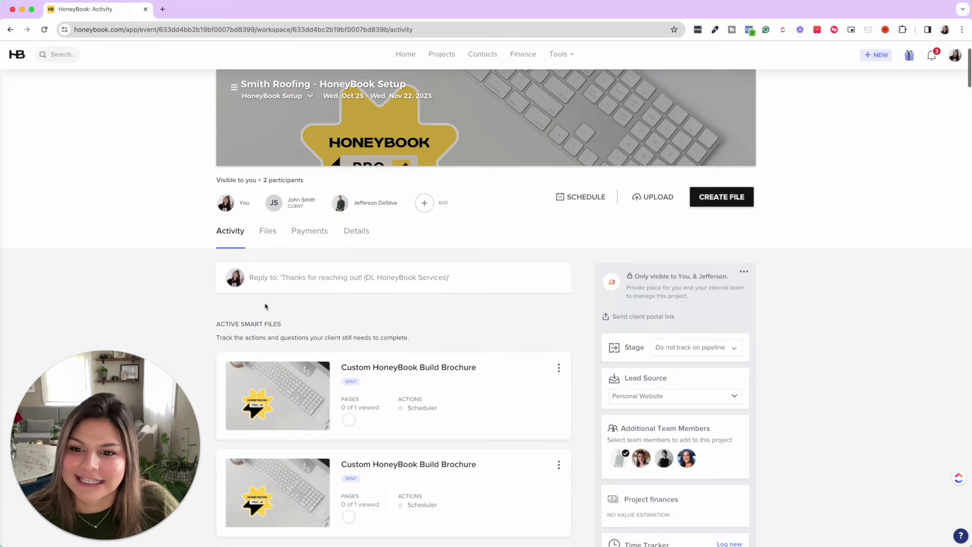
- Start a fresh message to the participants and browse the saved email templates
click(318, 278)
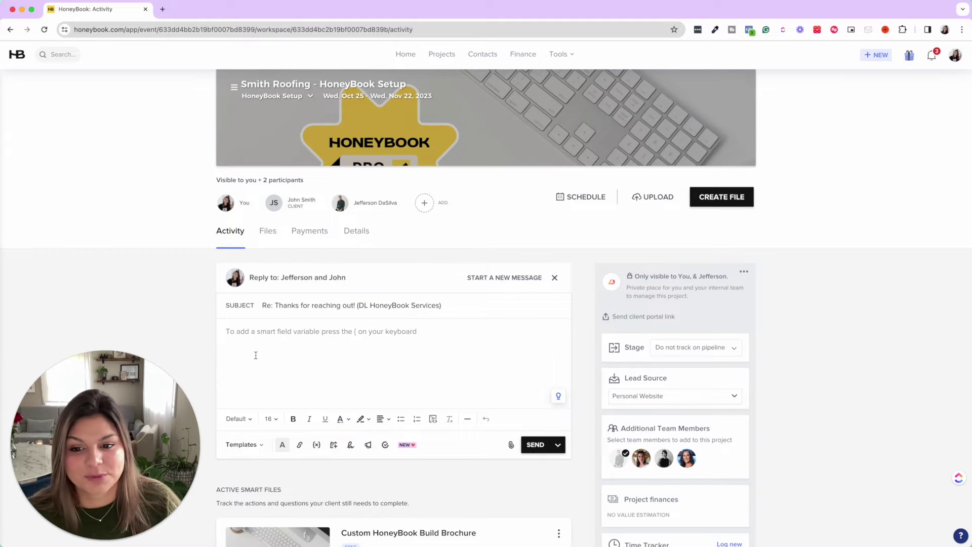
click(512, 278)
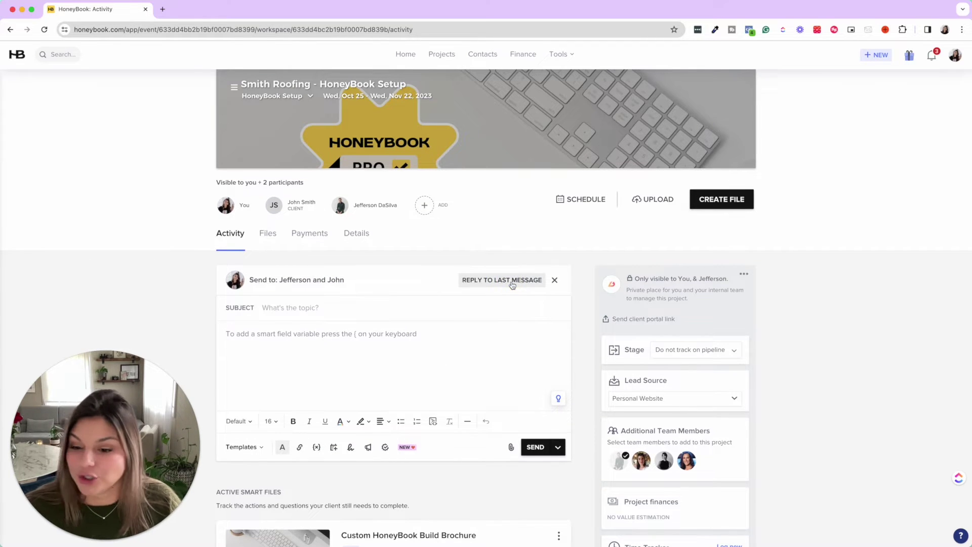
click(238, 454)
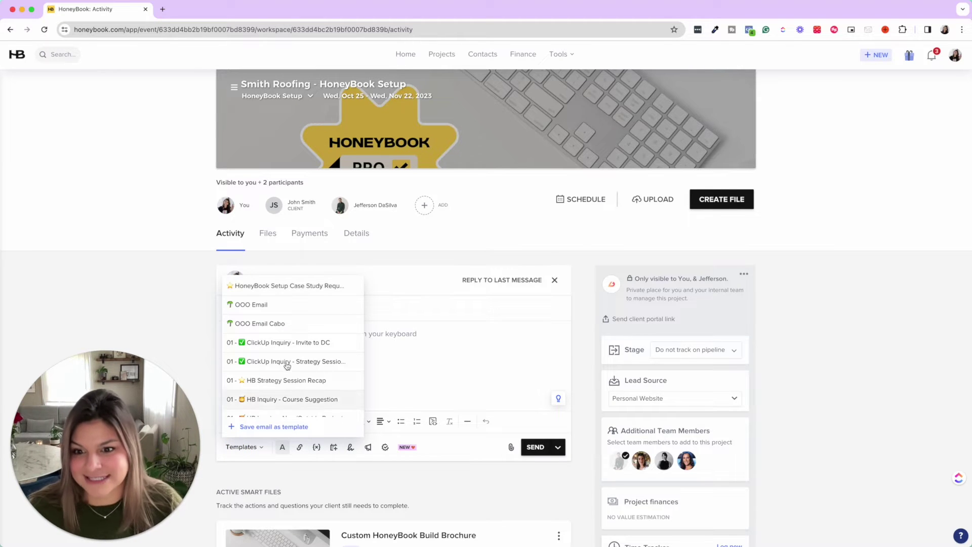
scroll(284, 334, down, 2)
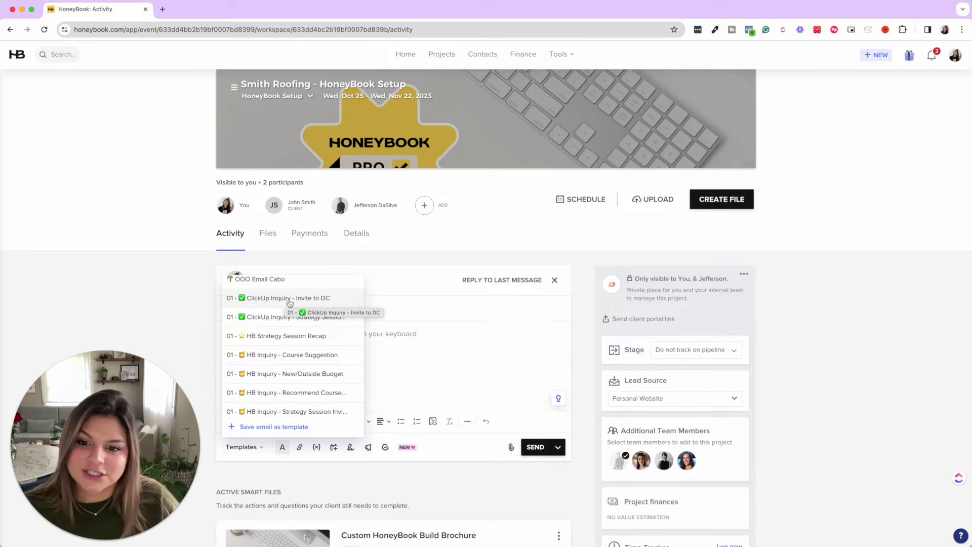
scroll(315, 307, down, 2)
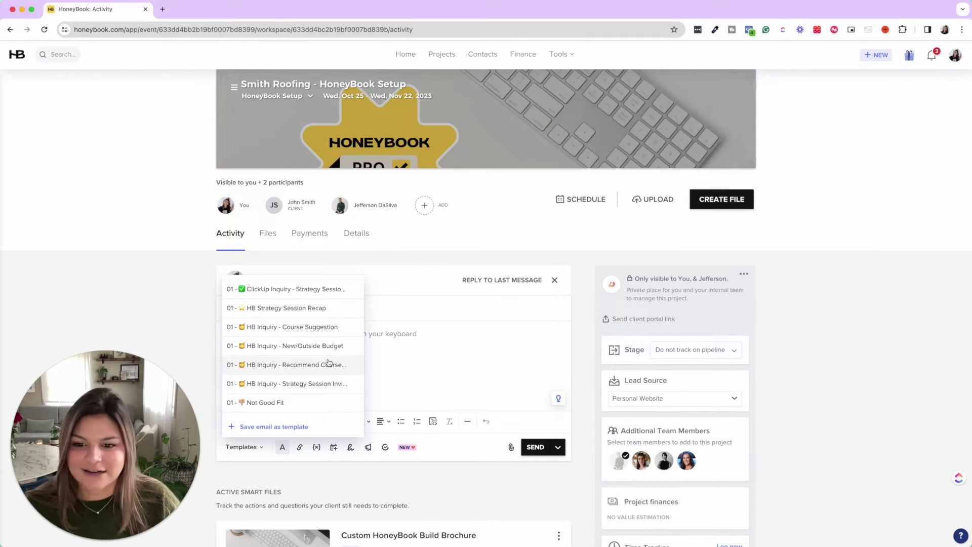
scroll(265, 400, down, 4)
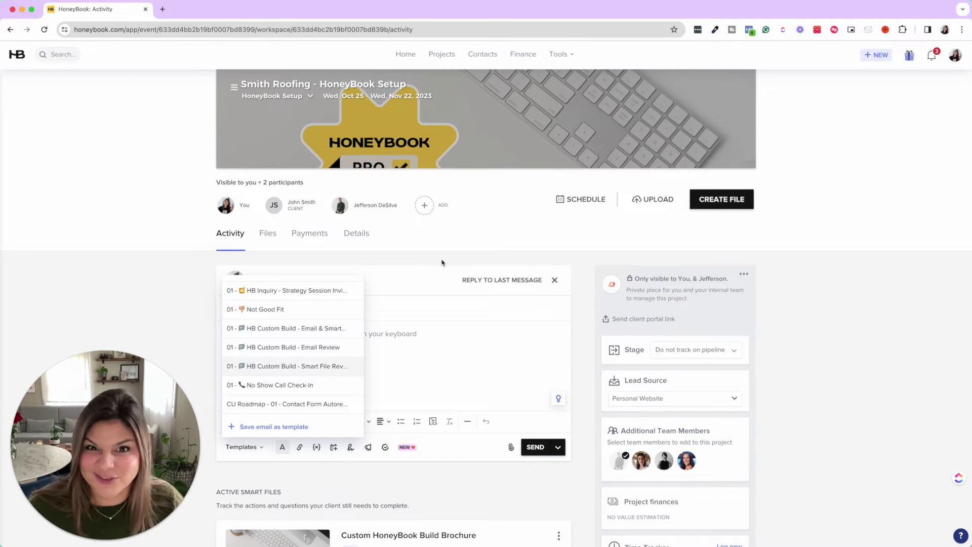
click(441, 263)
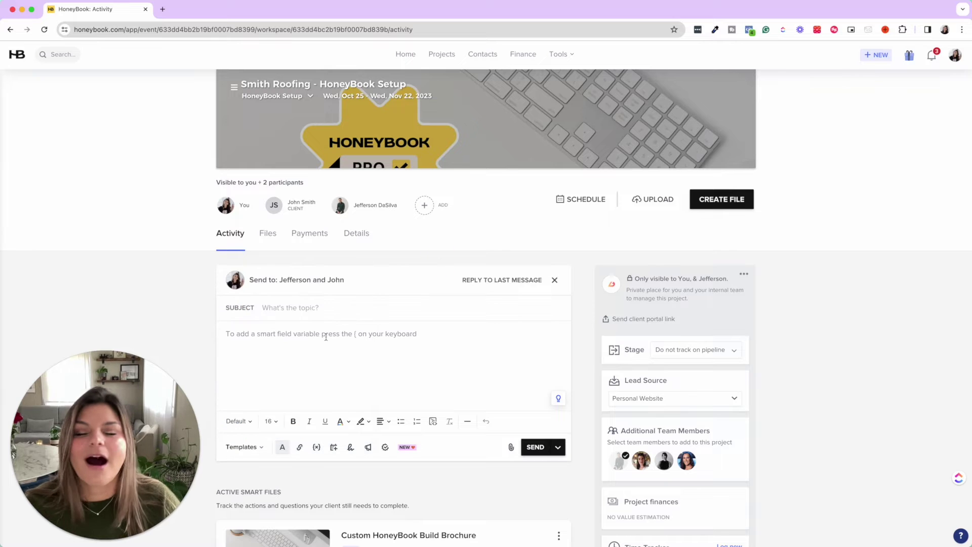
- Load the No Show Call Check-In template, subject 'Is now still a good time?'
click(246, 452)
scroll(284, 345, down, 3)
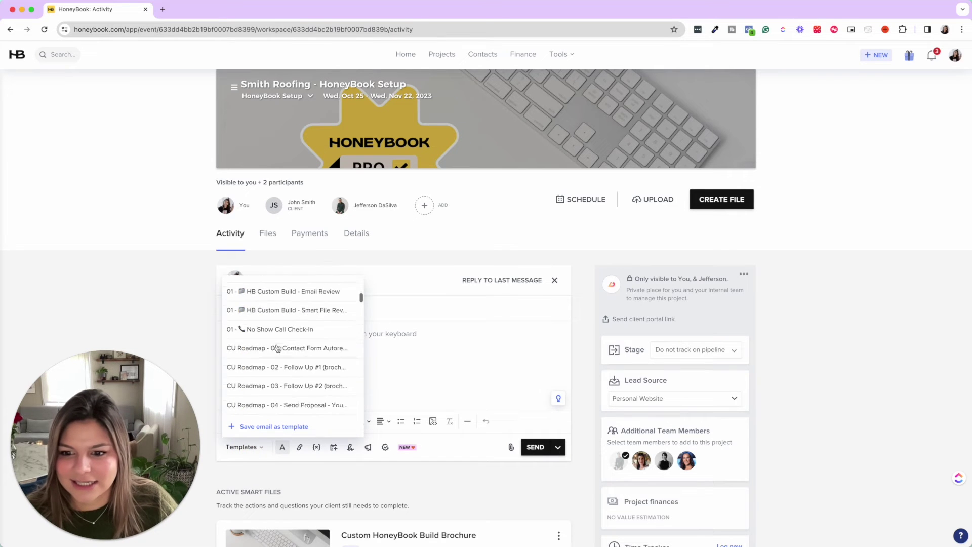
click(301, 353)
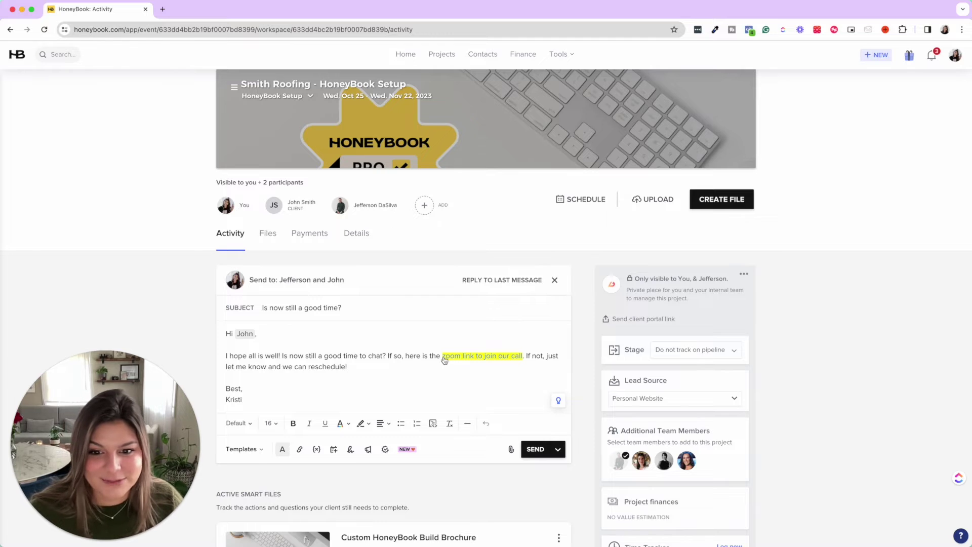
drag(474, 356, 523, 356)
click(517, 330)
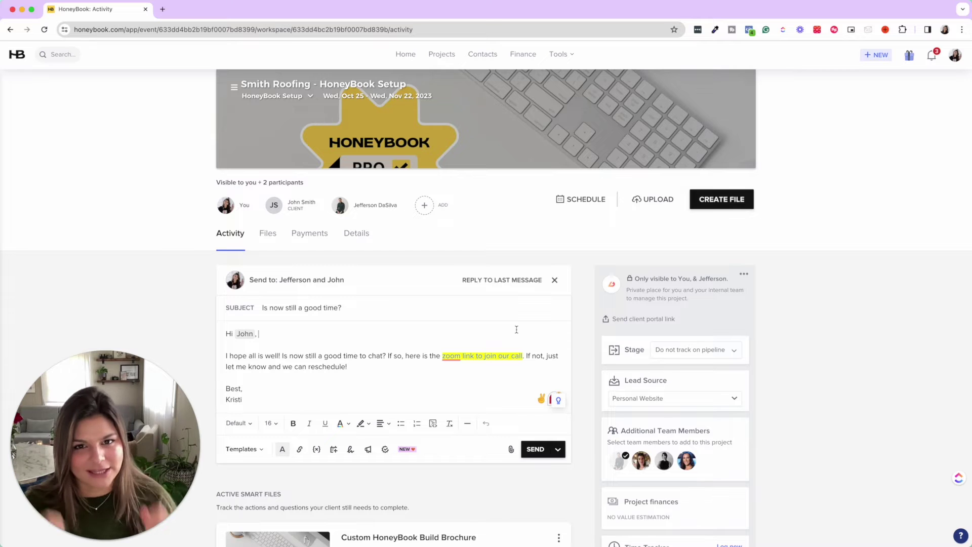
- Discard the message draft and scroll through the Active Smart Files
click(511, 280)
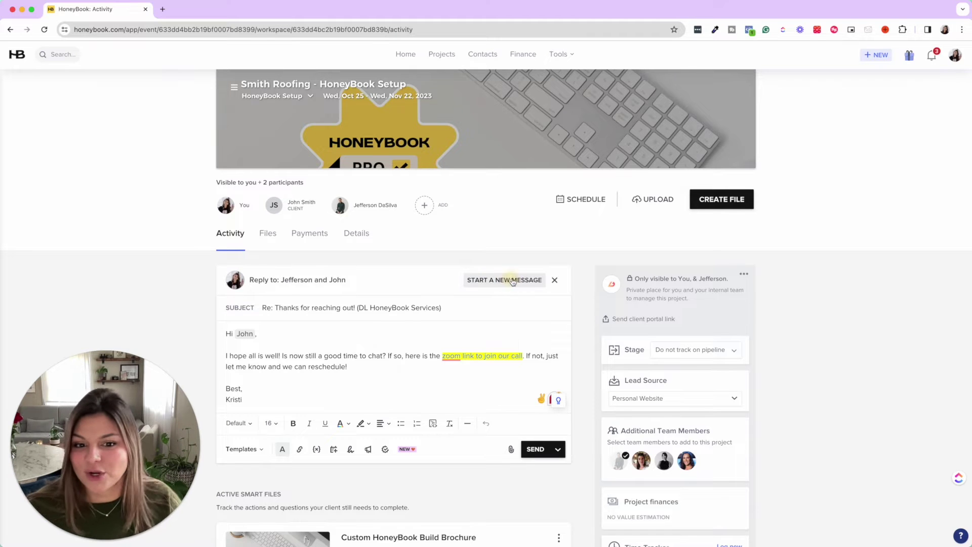
click(555, 281)
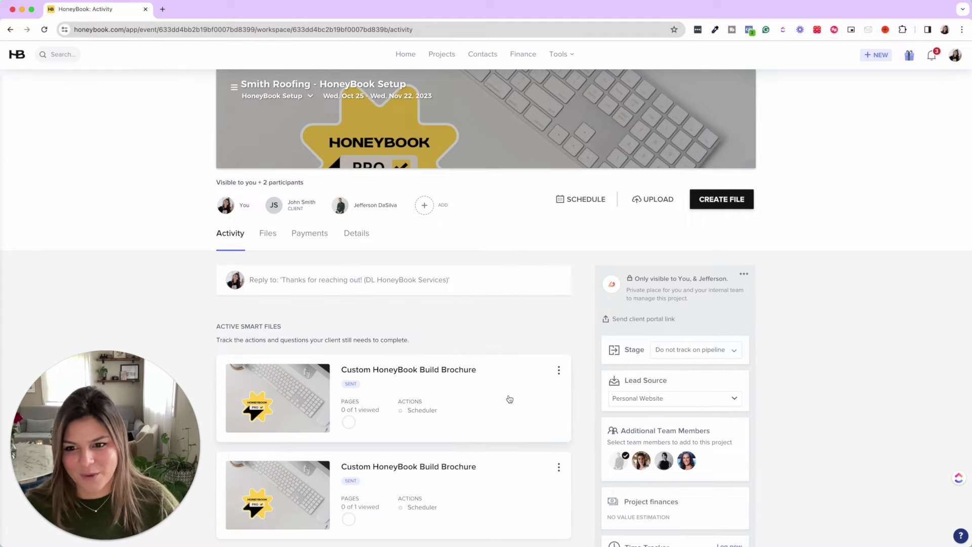
scroll(510, 400, down, 3)
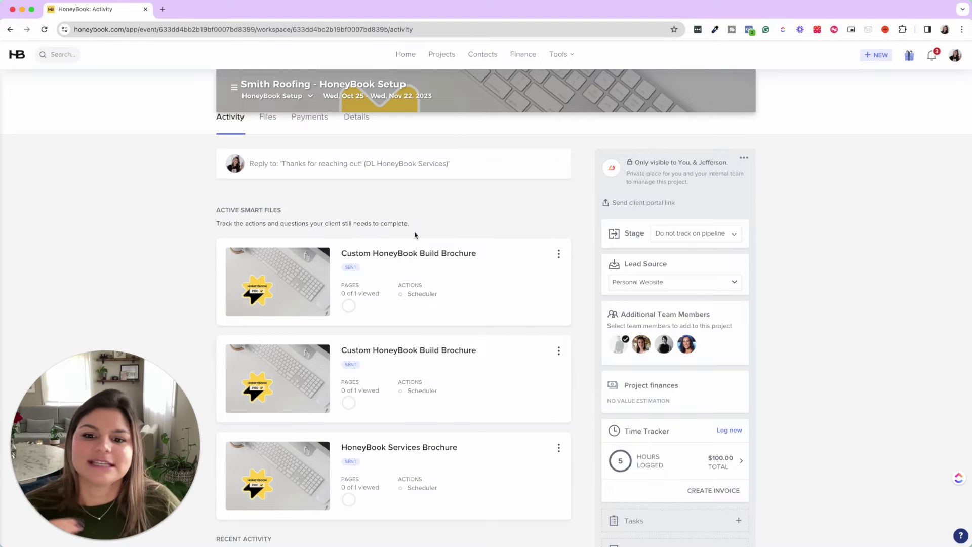
scroll(416, 235, down, 3)
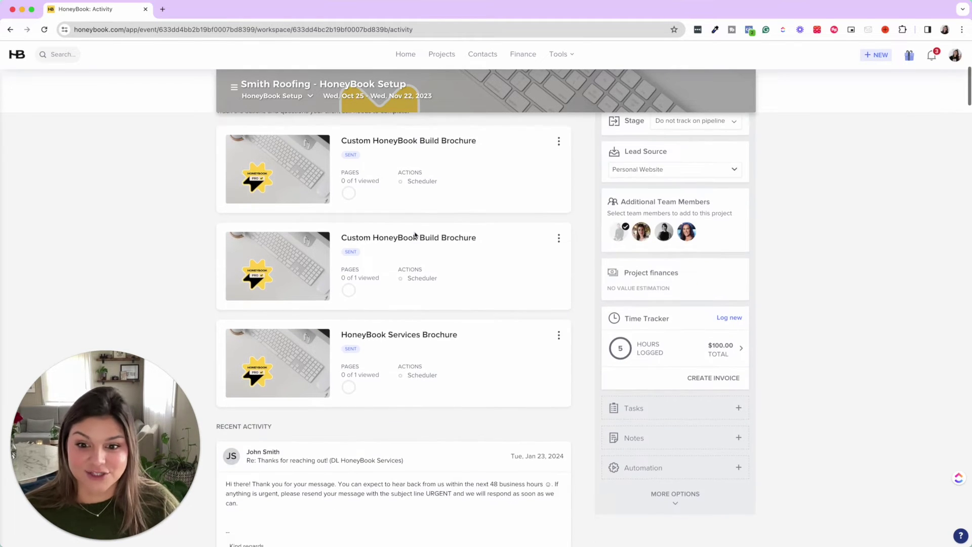
scroll(415, 234, up, 2)
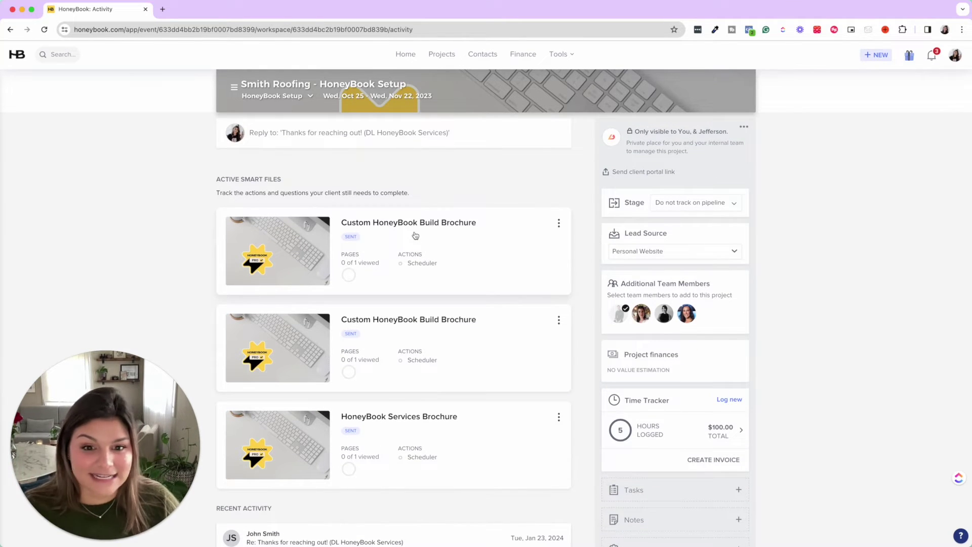
scroll(415, 235, down, 8)
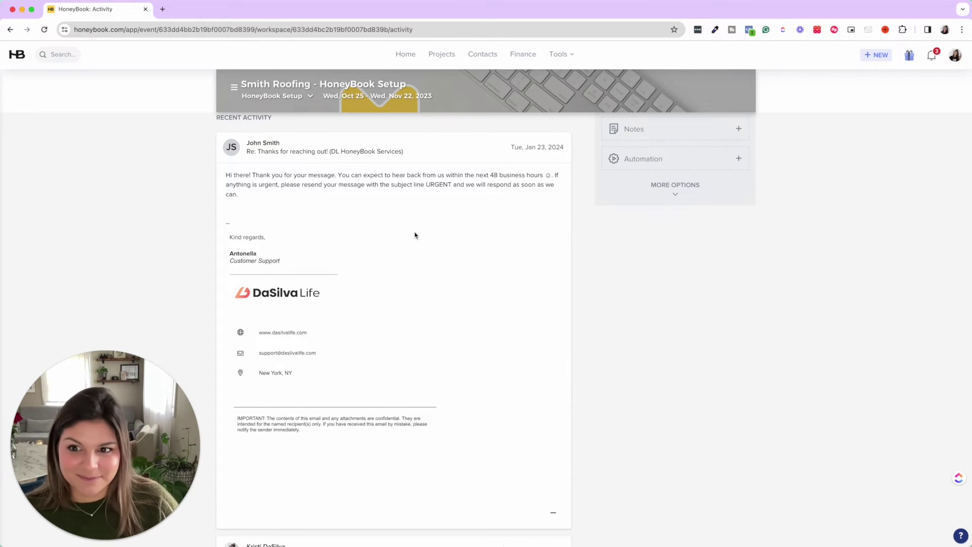
scroll(415, 235, down, 10)
scroll(414, 231, down, 3)
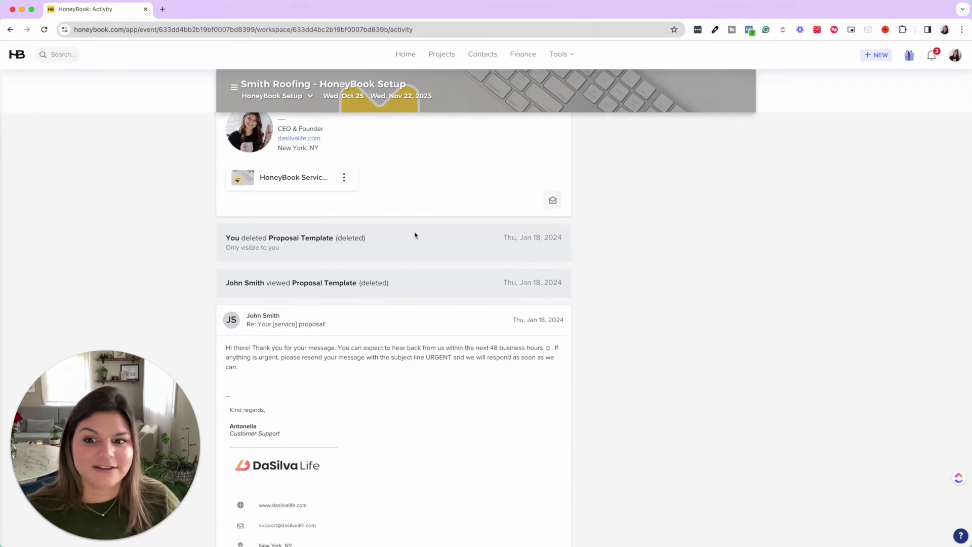
- Check the sent email's recipient status, then scroll down to the Oct 5, 2022 inquiry entry
drag(224, 282, 366, 282)
click(441, 284)
scroll(455, 290, up, 3)
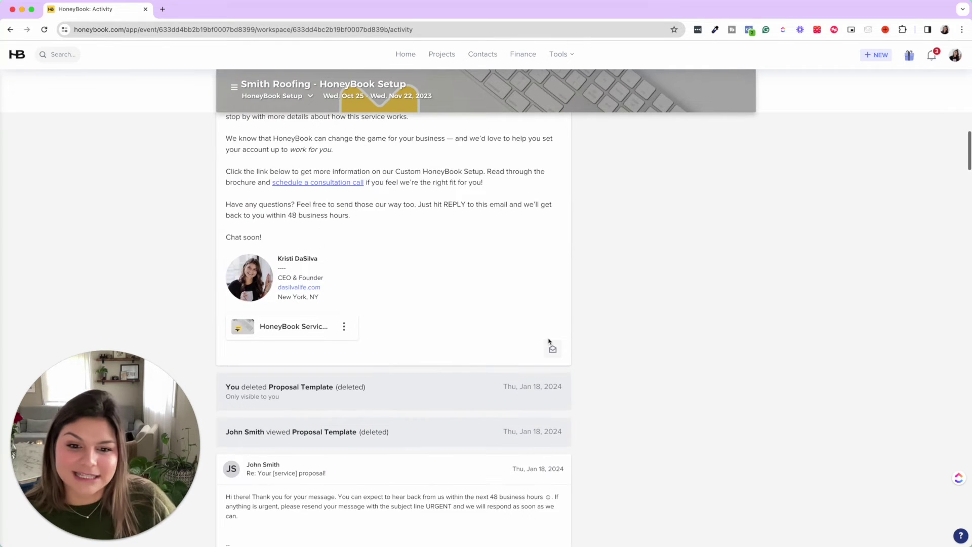
click(552, 349)
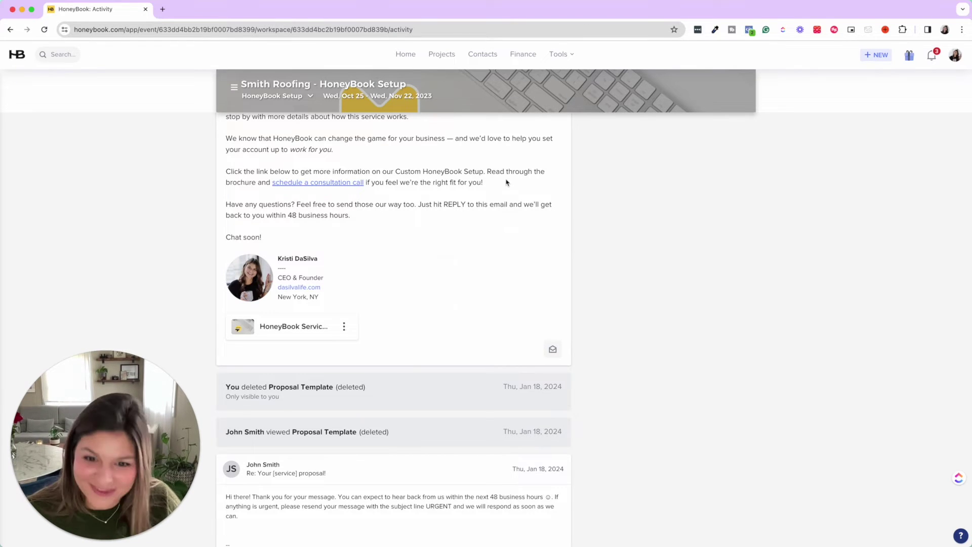
scroll(505, 210, down, 7)
scroll(506, 211, down, 15)
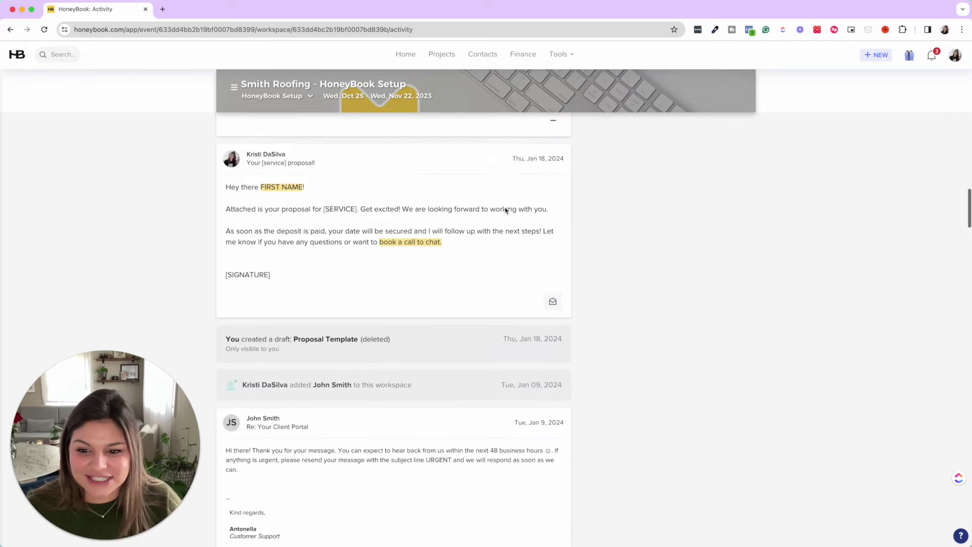
scroll(505, 210, up, 20)
scroll(505, 211, up, 5)
scroll(506, 210, down, 20)
scroll(509, 210, down, 15)
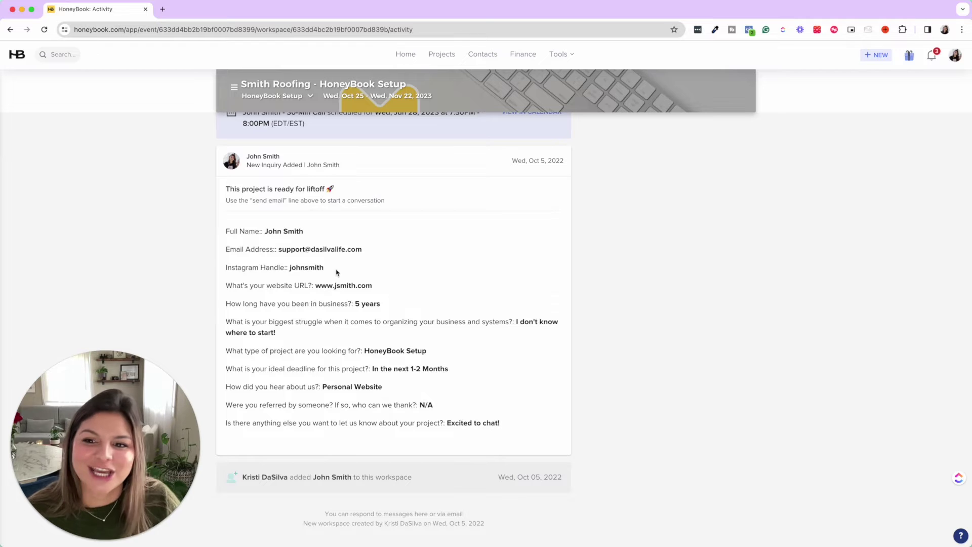
drag(224, 231, 572, 438)
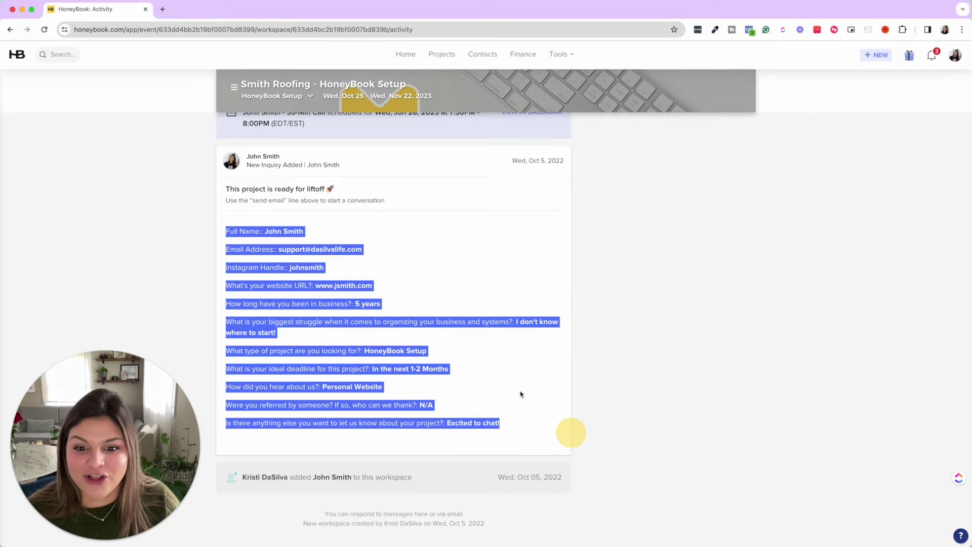
click(570, 433)
scroll(526, 394, up, 20)
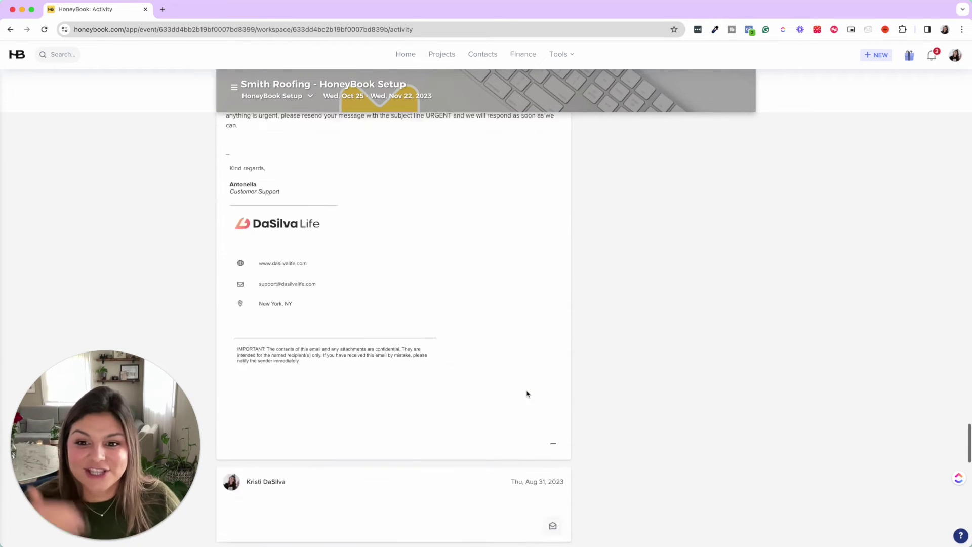
scroll(526, 394, up, 10)
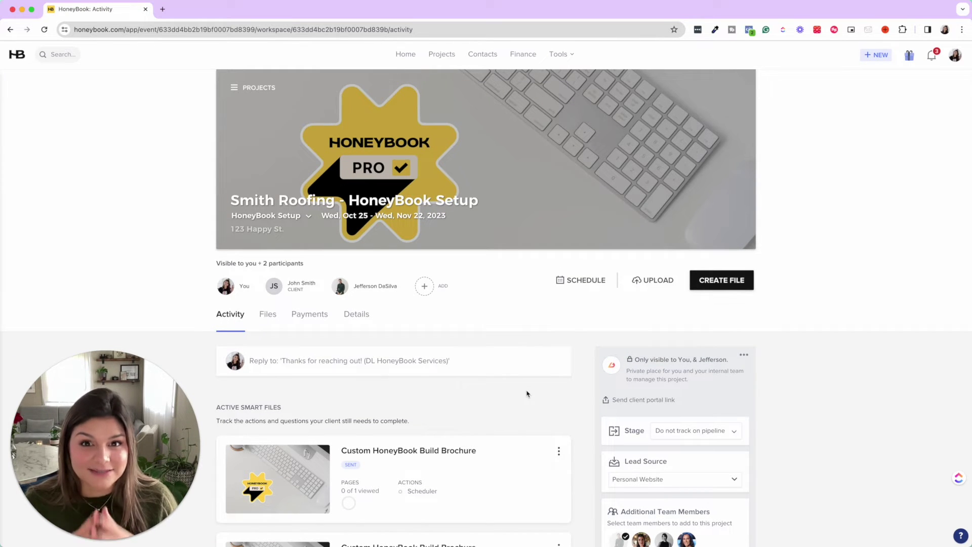
scroll(526, 394, down, 10)
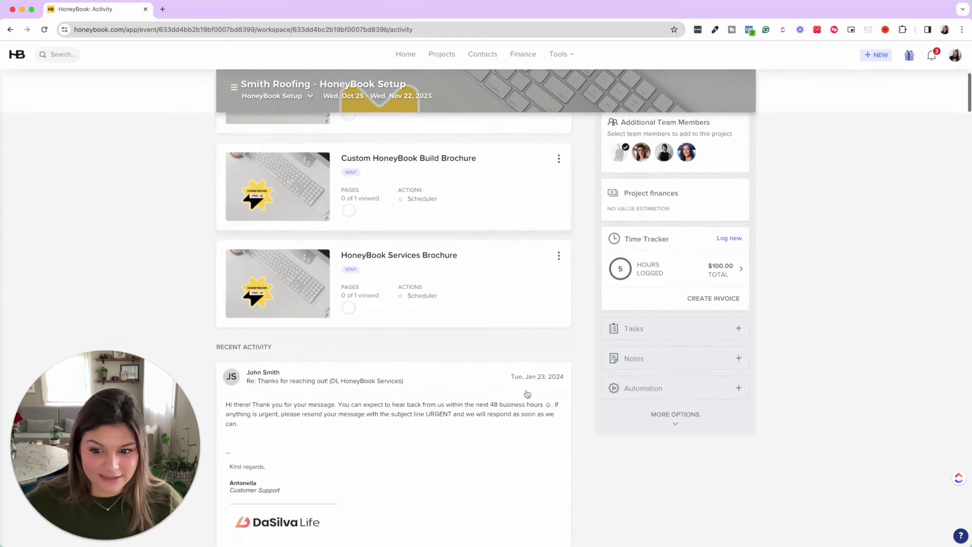
scroll(526, 394, up, 10)
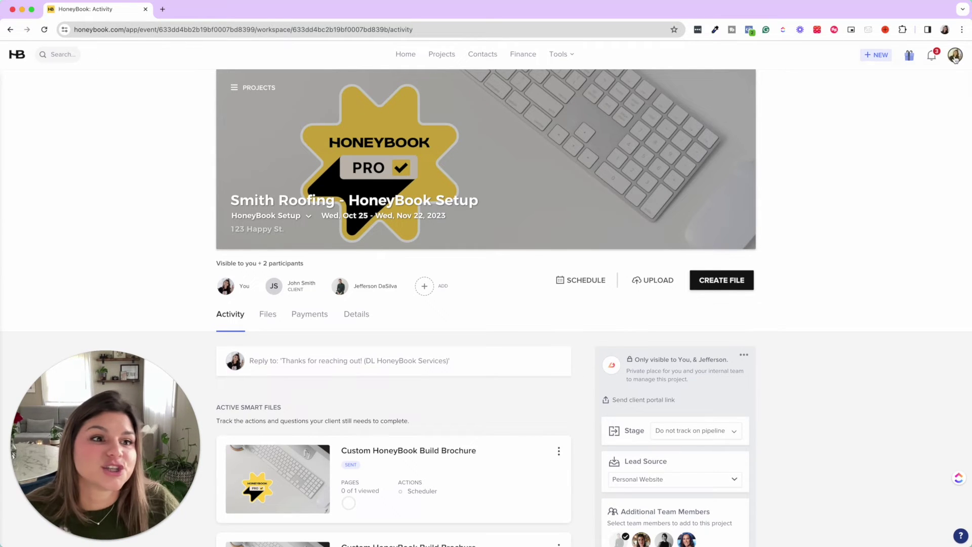
click(954, 58)
click(910, 149)
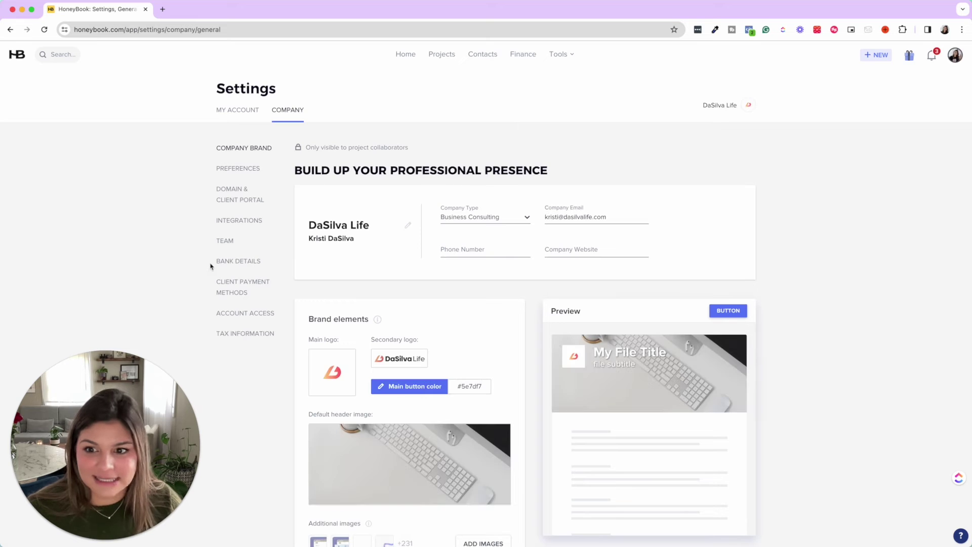
click(226, 221)
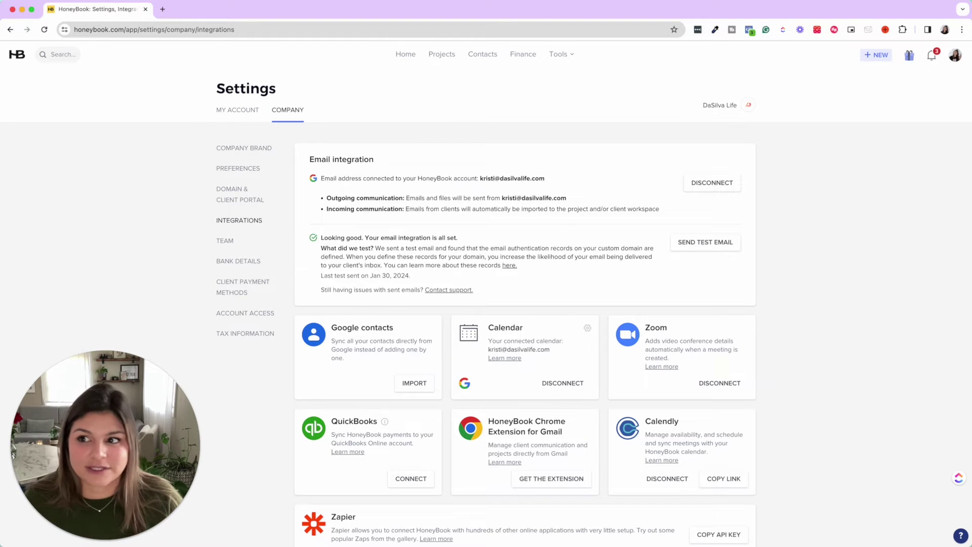
click(10, 29)
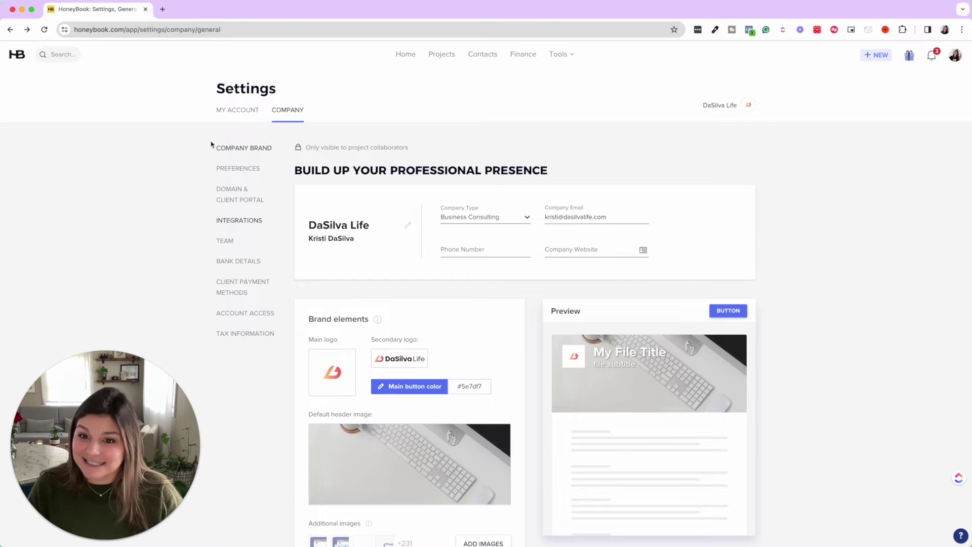
click(10, 29)
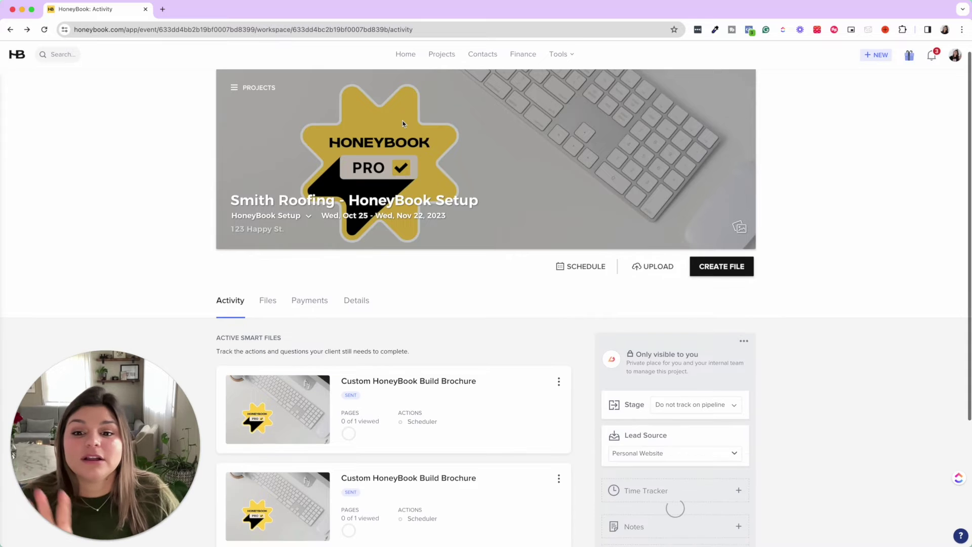
scroll(403, 124, down, 15)
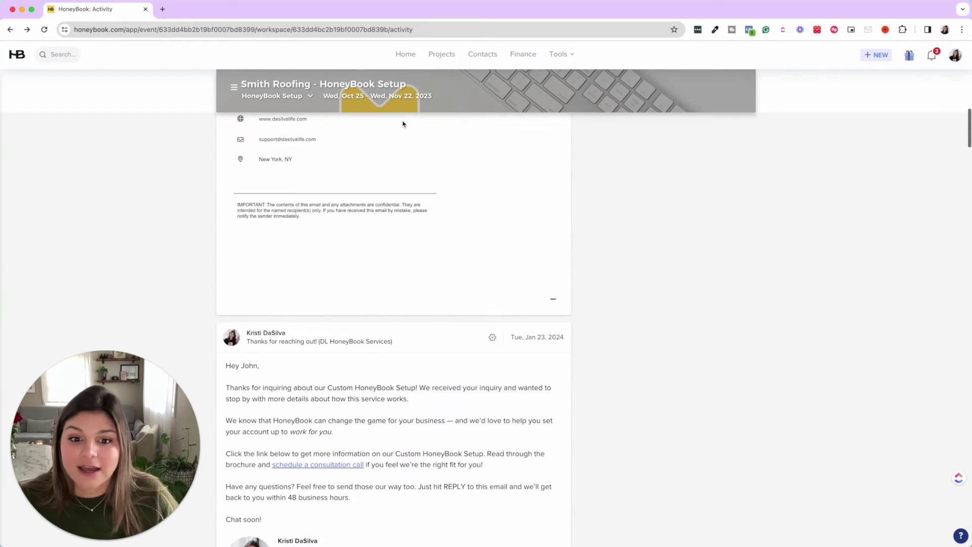
scroll(575, 232, up, 5)
scroll(566, 241, down, 2)
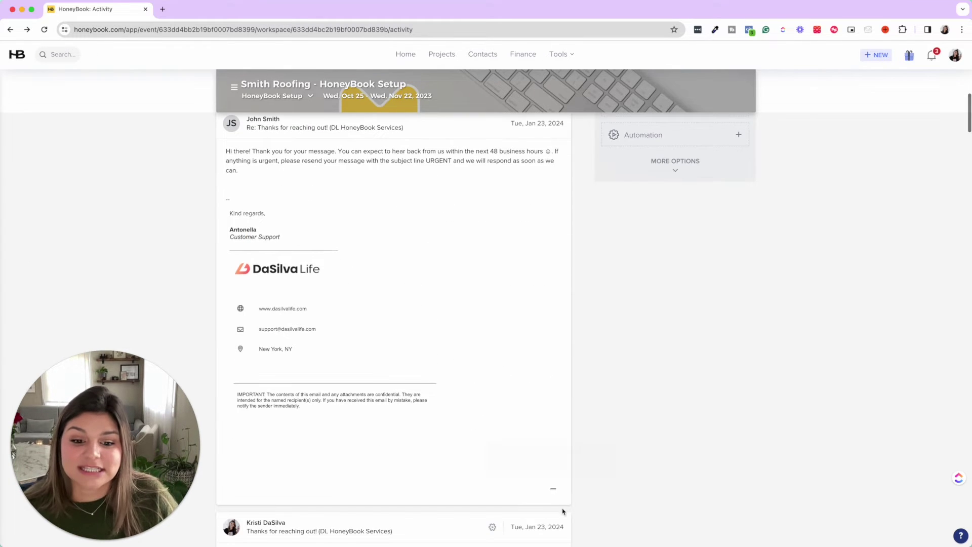
mouse_move(556, 489)
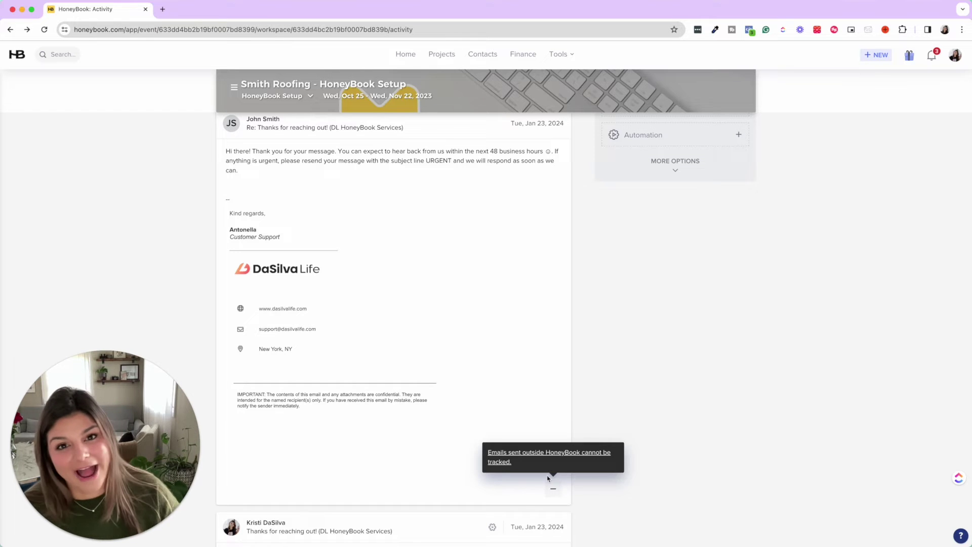
scroll(481, 279, up, 3)
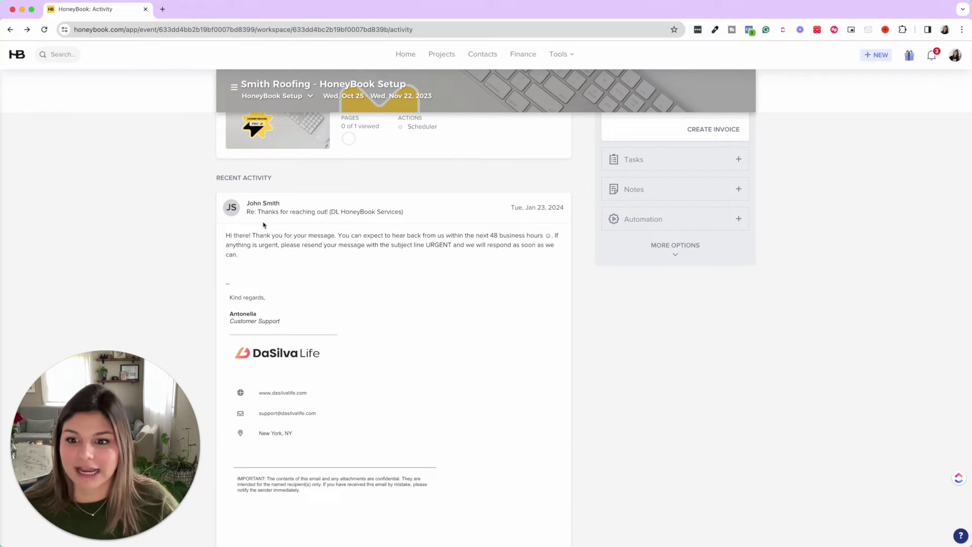
drag(226, 234, 256, 275)
click(240, 313)
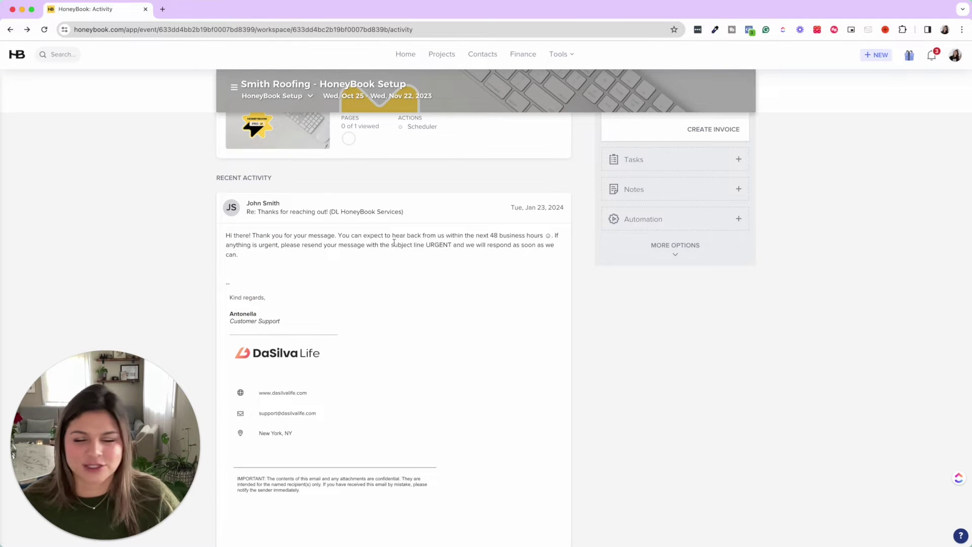
scroll(394, 243, down, 3)
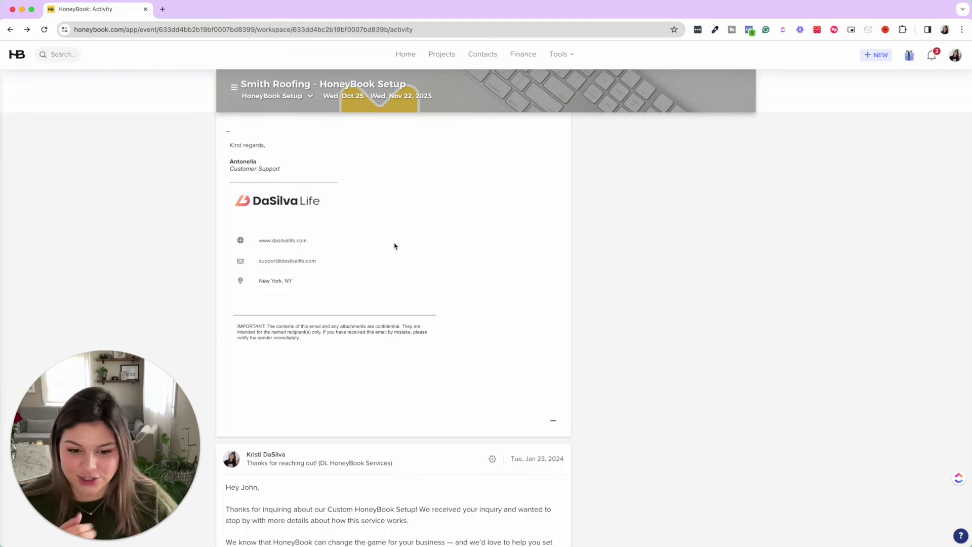
scroll(395, 247, up, 7)
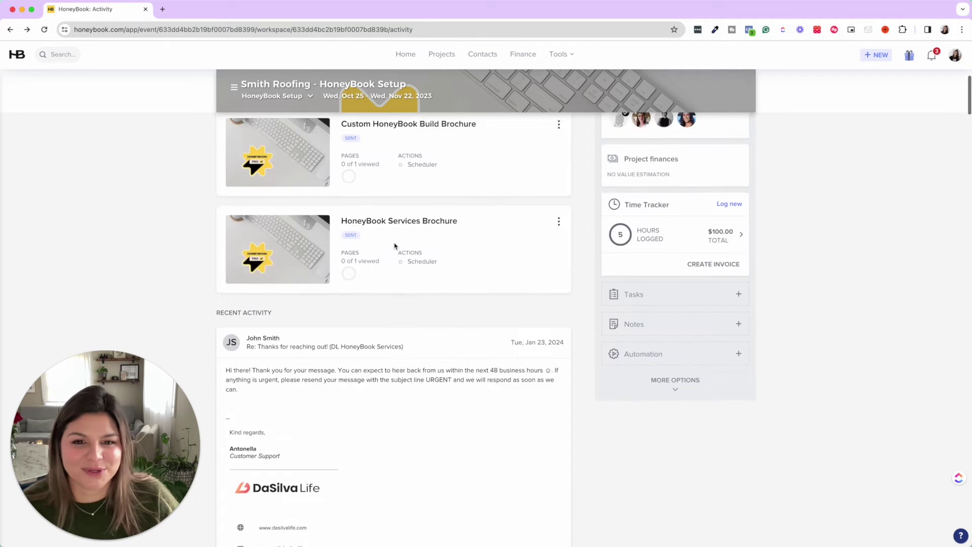
scroll(395, 247, up, 5)
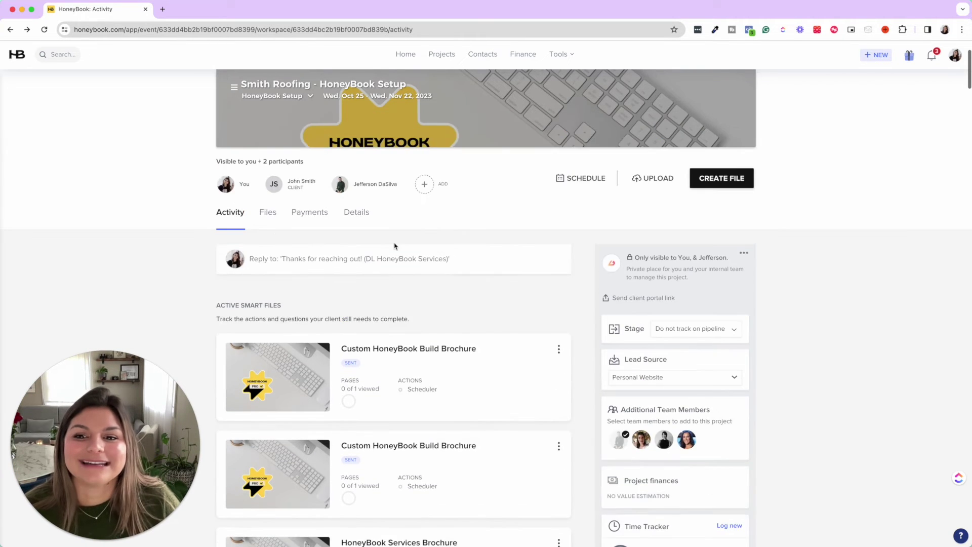
scroll(397, 245, down, 2)
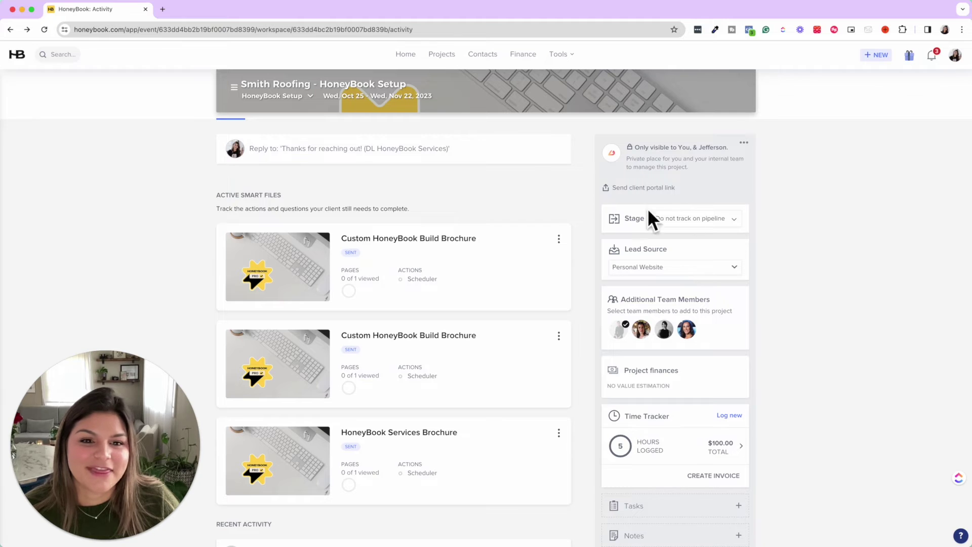
scroll(524, 217, up, 4)
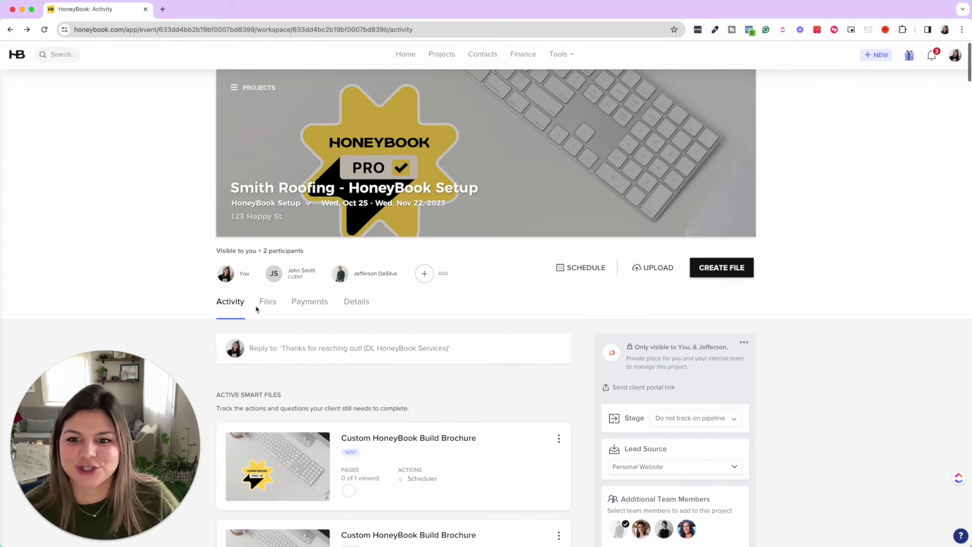
scroll(858, 372, down, 2)
scroll(862, 371, down, 1)
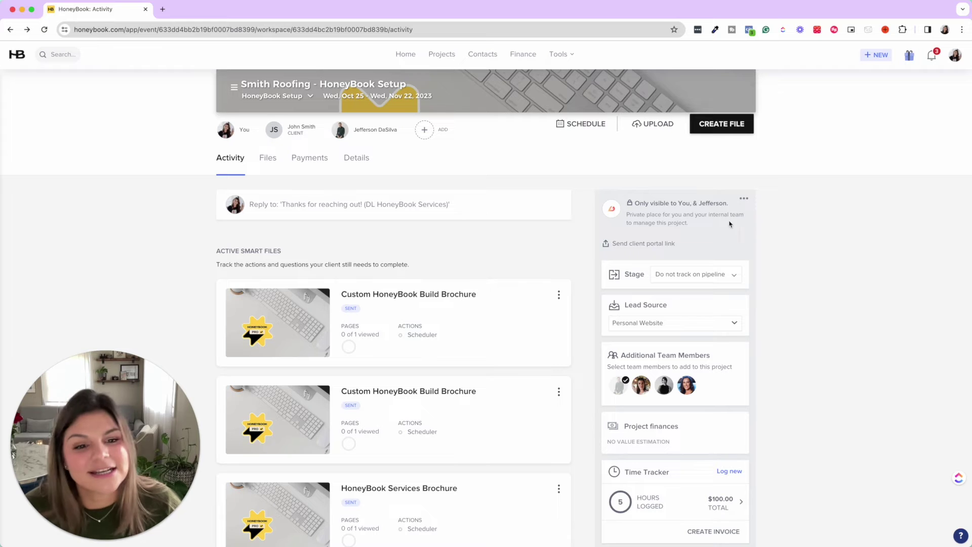
click(744, 198)
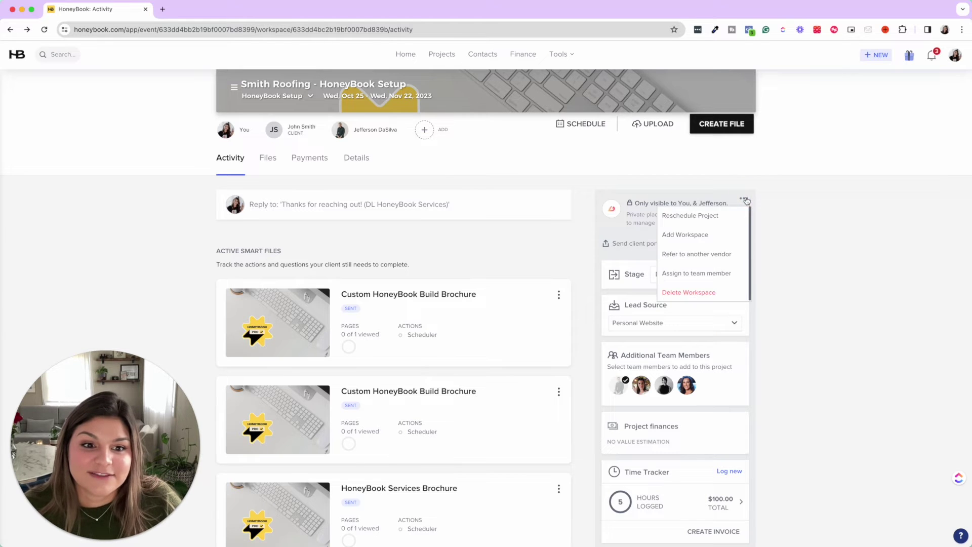
scroll(719, 219, down, 1)
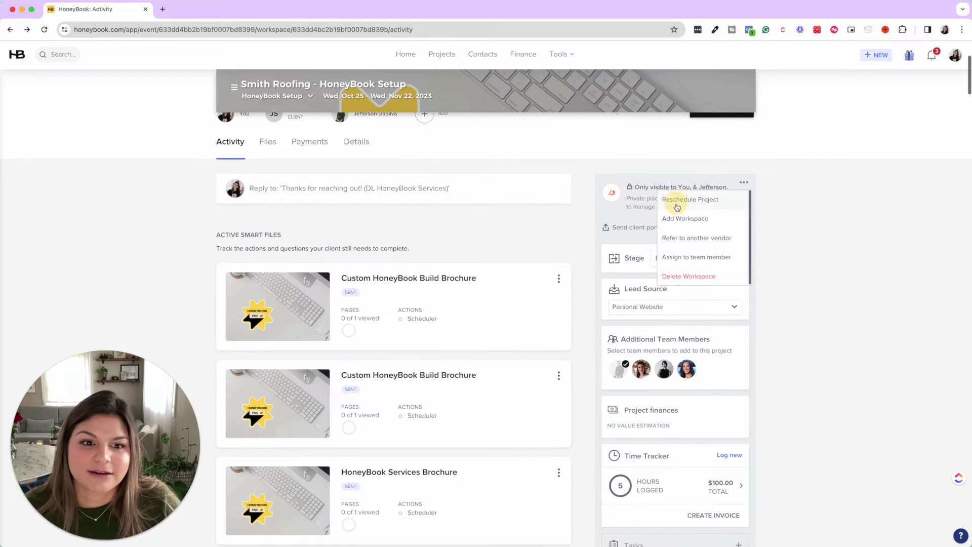
click(676, 200)
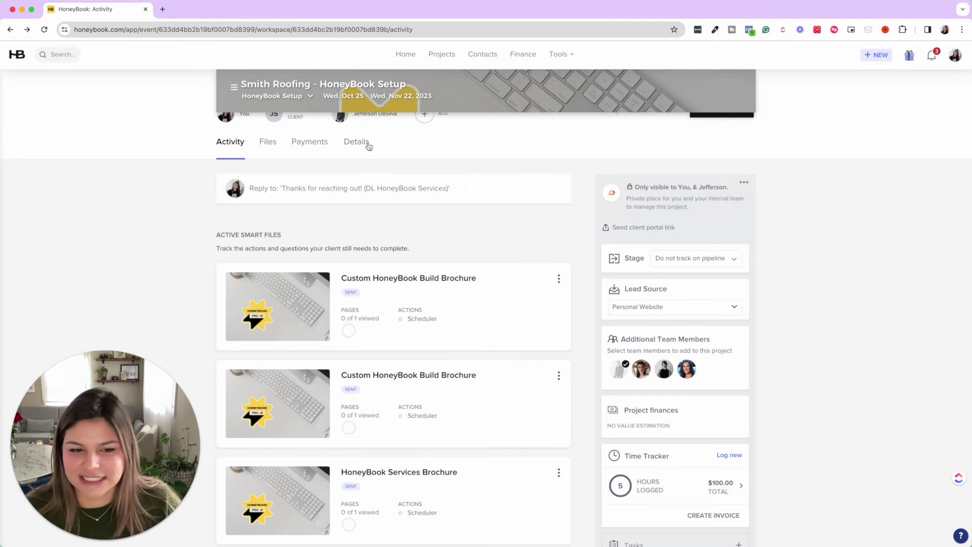
click(744, 183)
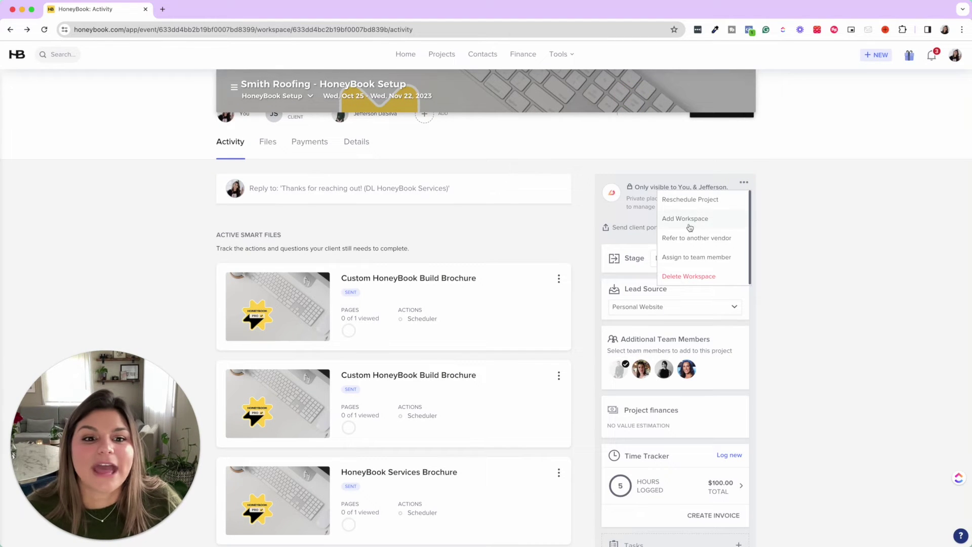
click(695, 226)
scroll(721, 272, down, 2)
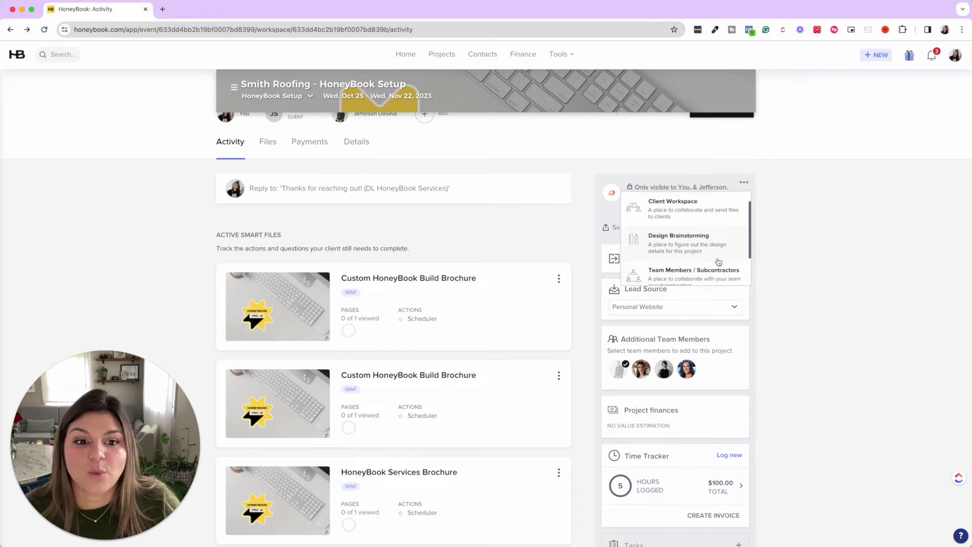
scroll(722, 254, down, 1)
scroll(719, 250, up, 3)
scroll(711, 226, down, 3)
scroll(711, 227, down, 1)
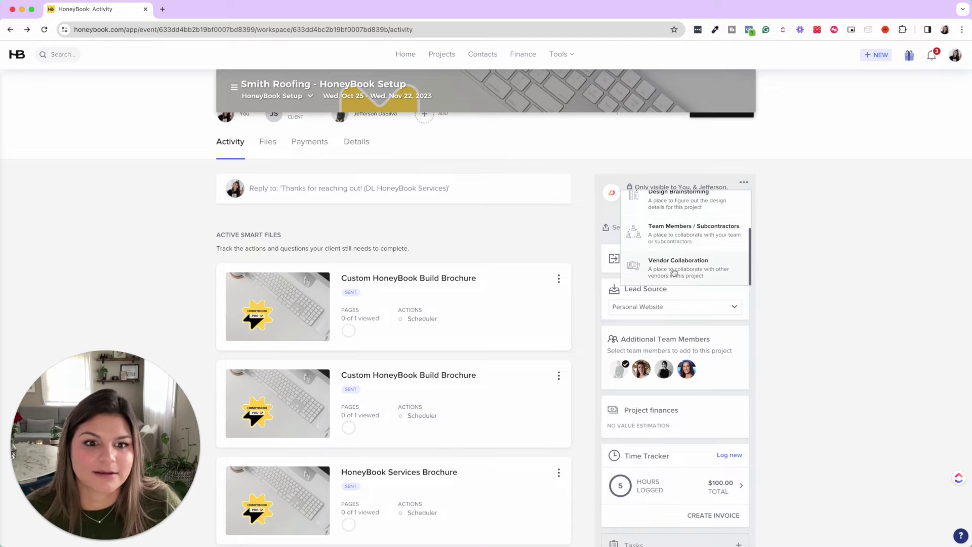
click(838, 272)
scroll(838, 273, down, 5)
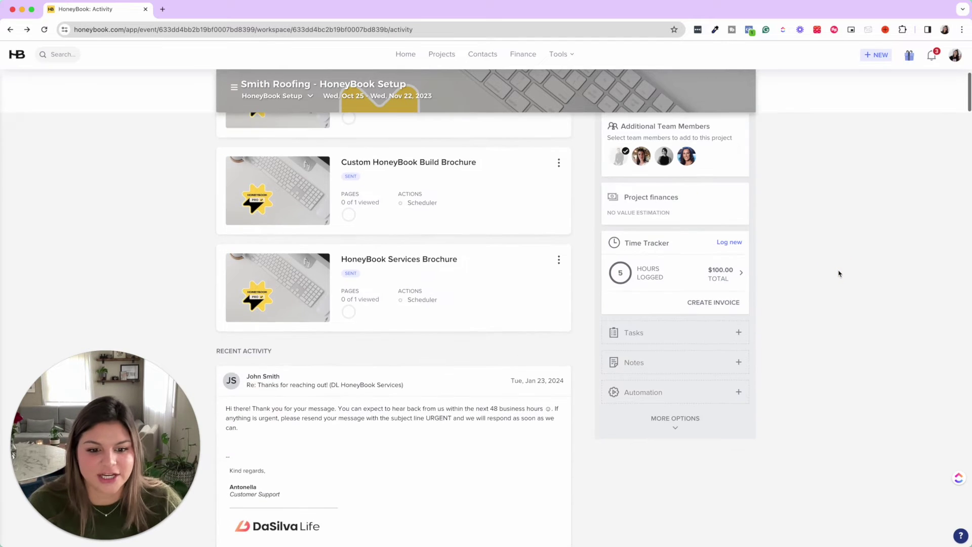
- Expand More Options in the project sidebar and briefly open the '...' options list
click(662, 420)
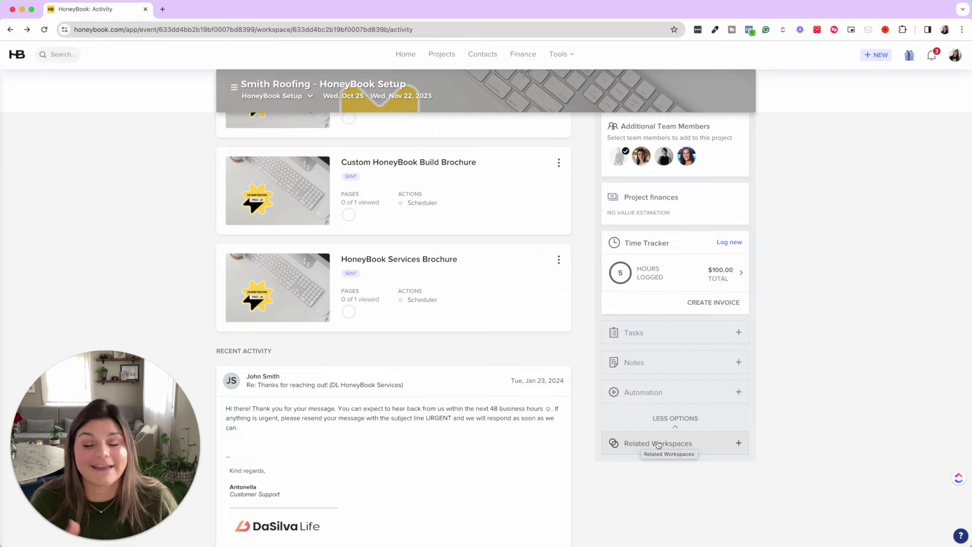
scroll(561, 394, up, 8)
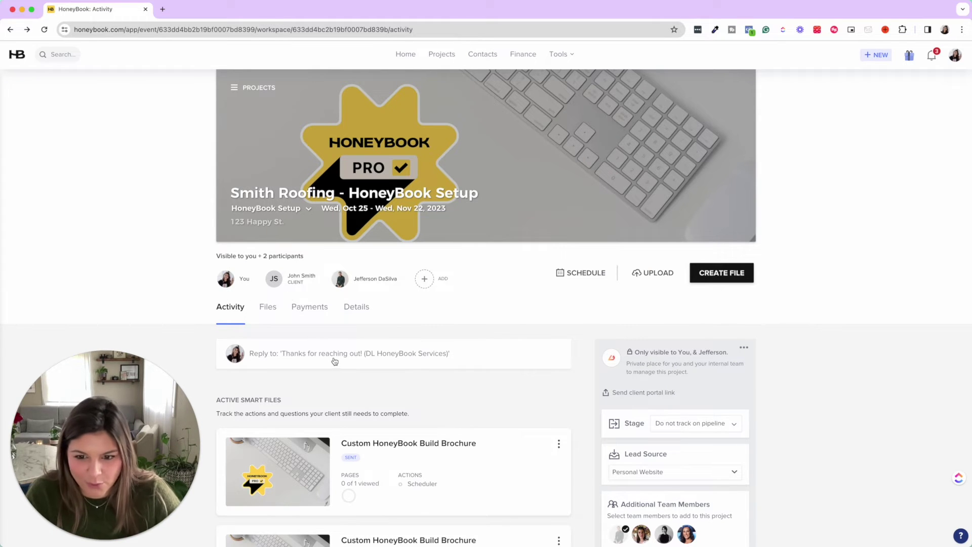
scroll(733, 373, down, 2)
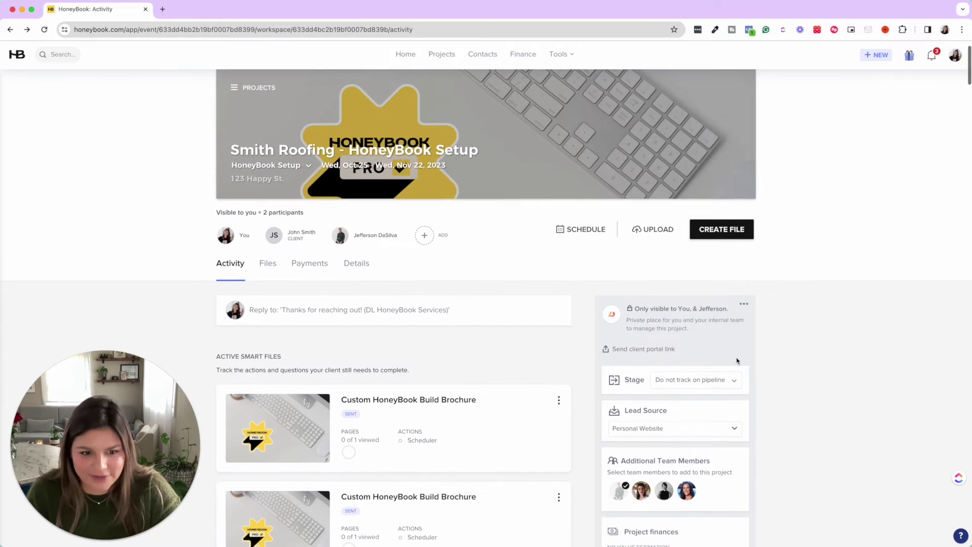
click(744, 303)
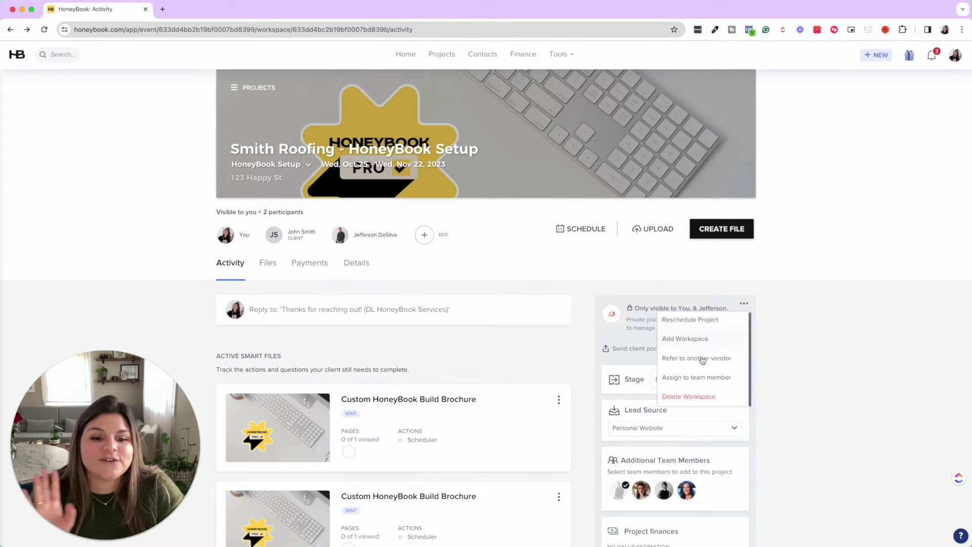
click(792, 343)
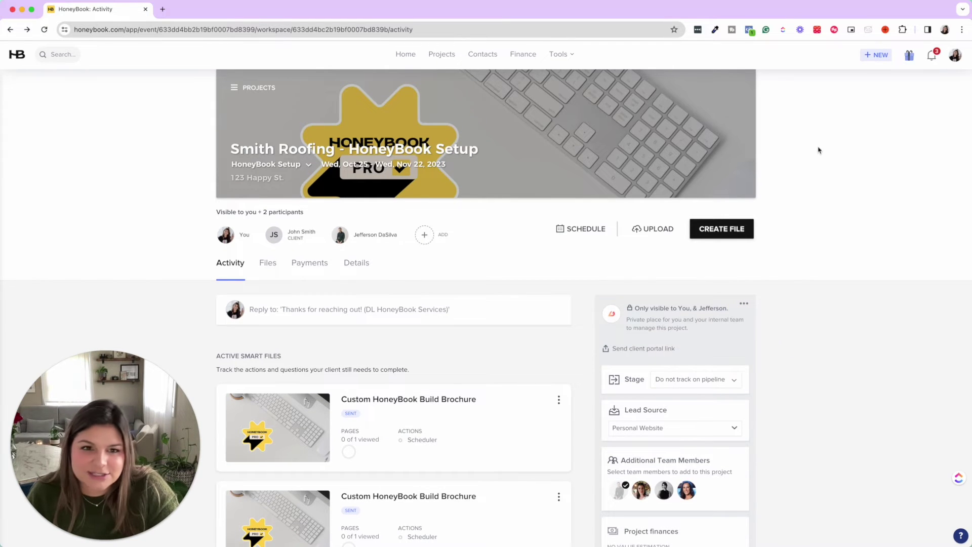
click(876, 54)
click(828, 80)
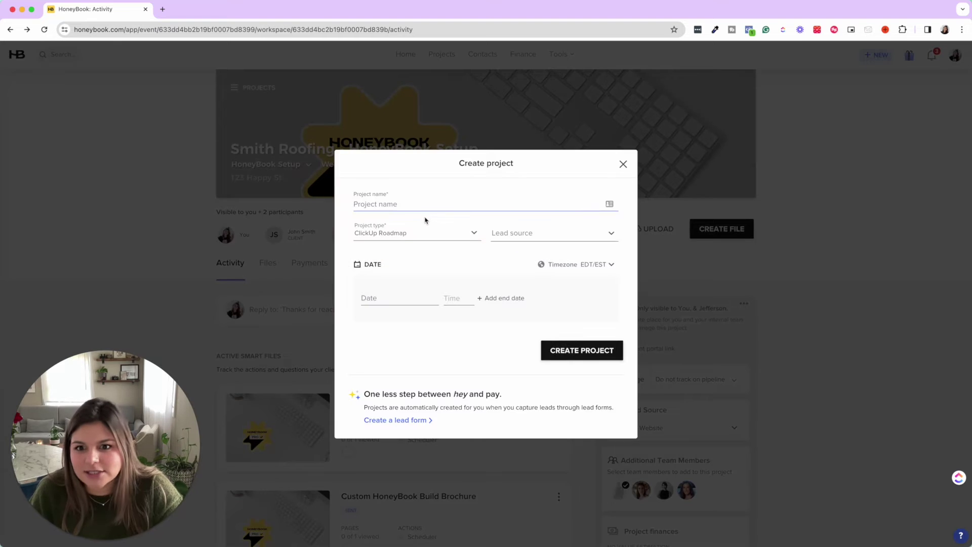
click(623, 165)
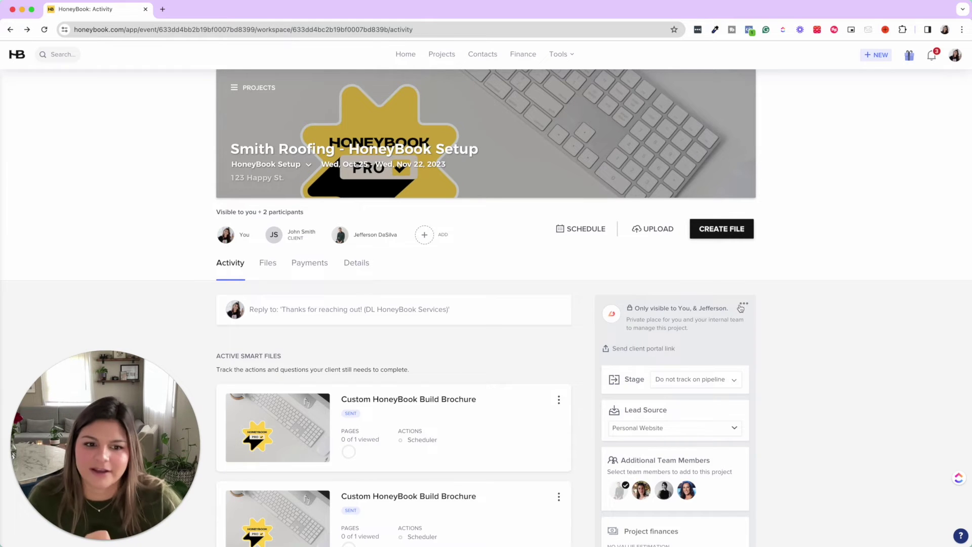
click(742, 305)
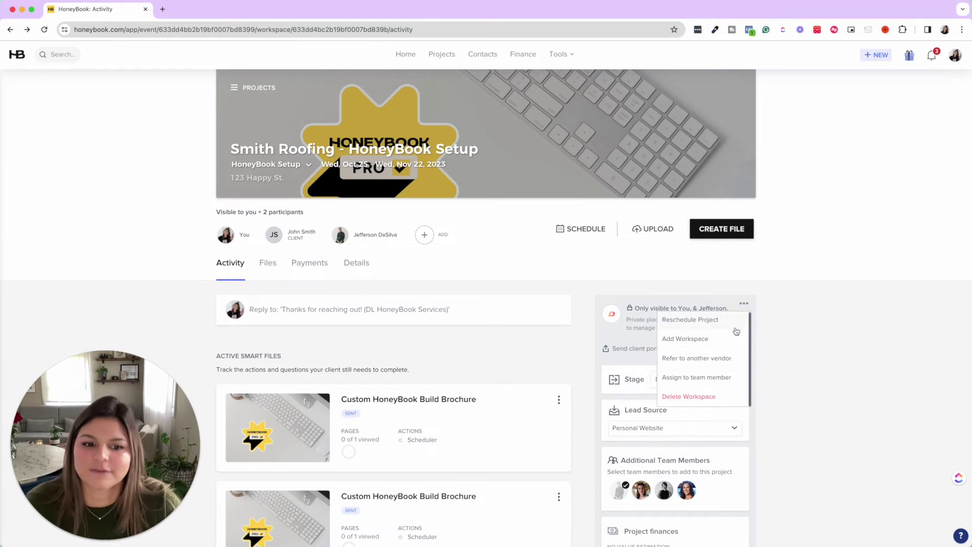
click(688, 359)
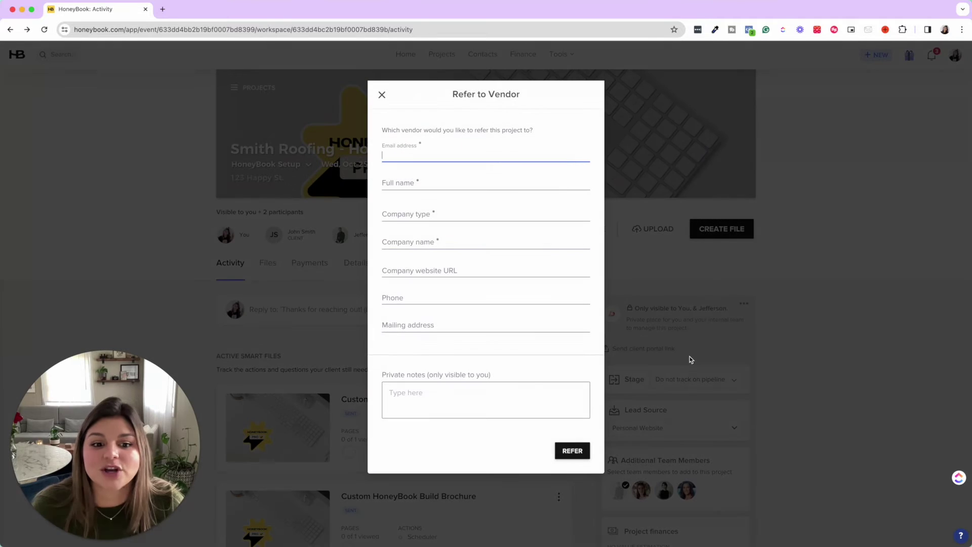
click(380, 95)
click(743, 304)
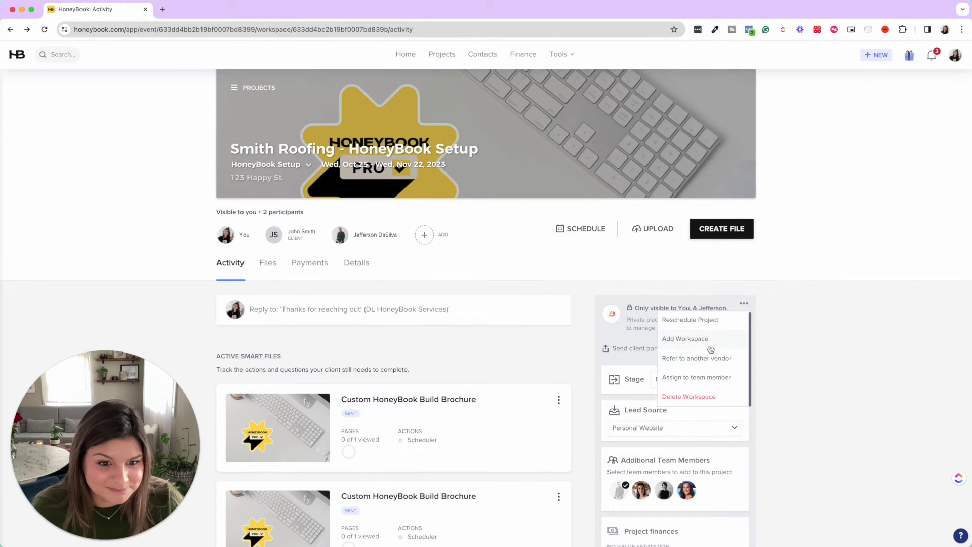
scroll(660, 344, down, 1)
click(728, 347)
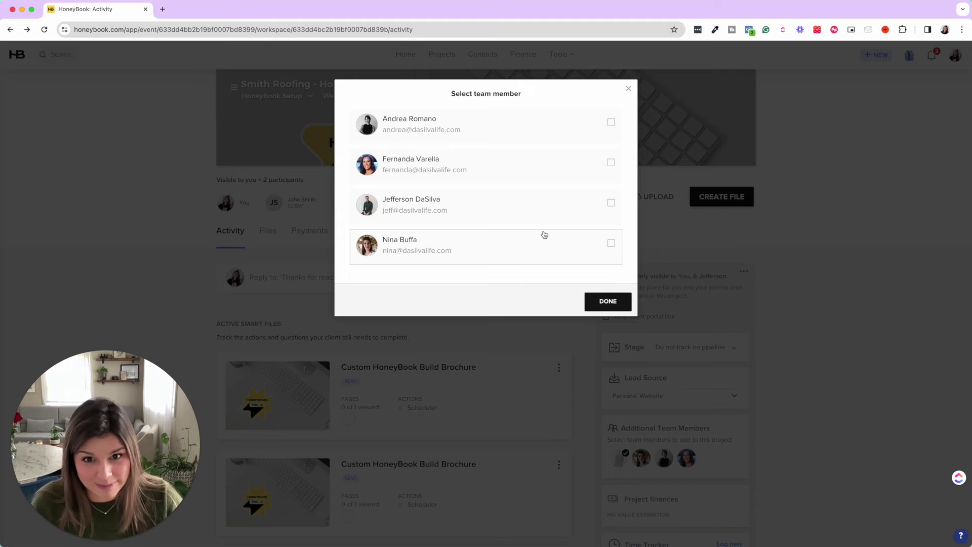
click(632, 91)
click(744, 272)
scroll(690, 358, down, 1)
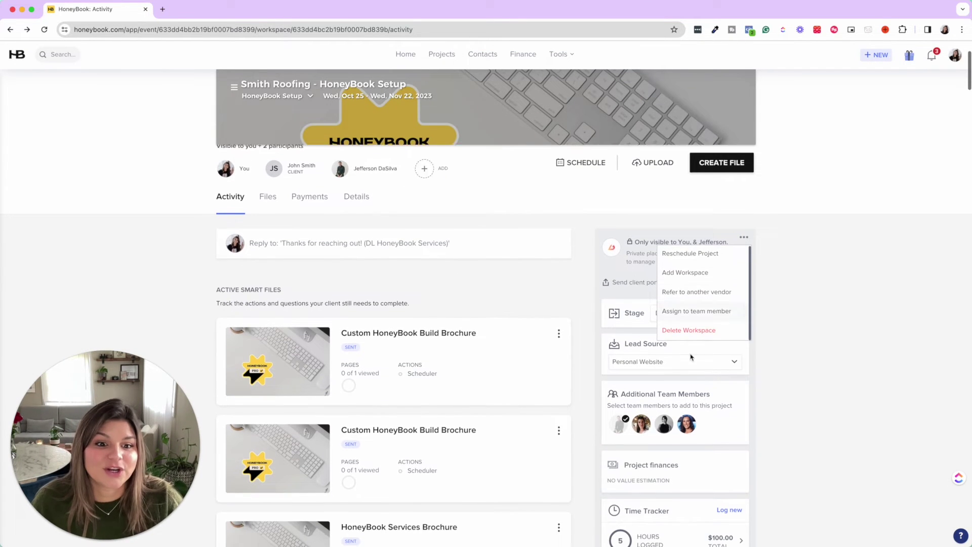
click(840, 305)
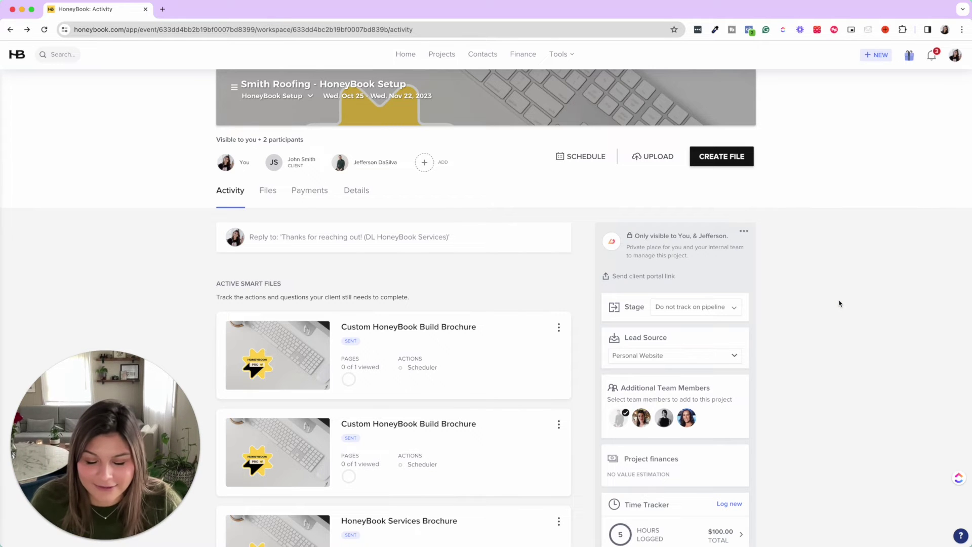
click(704, 306)
scroll(678, 417, down, 1)
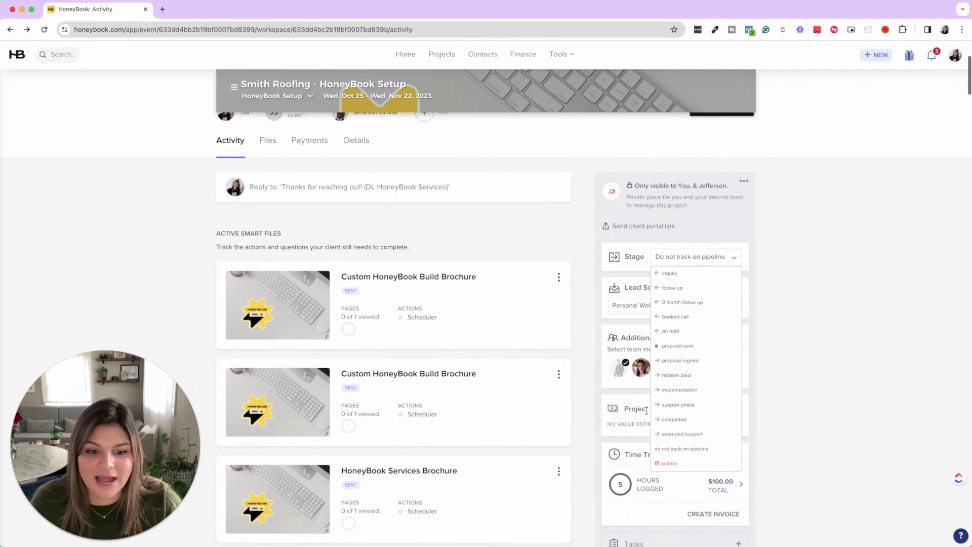
click(676, 467)
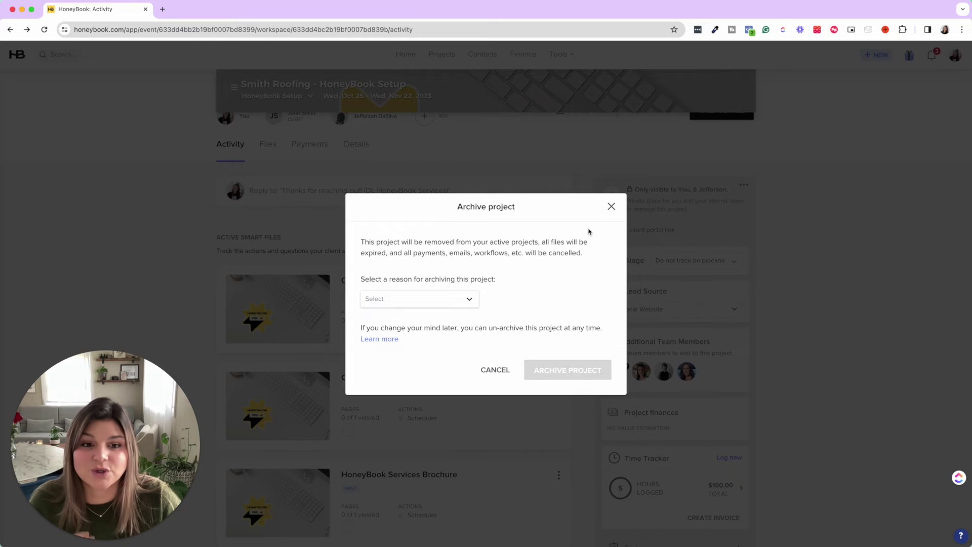
click(611, 206)
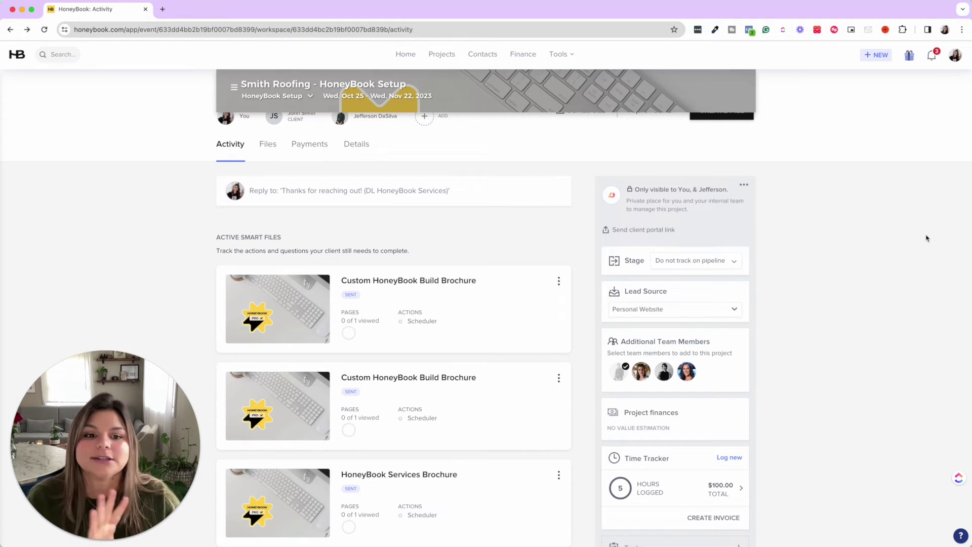
- Open and dismiss the project's extra options menu
click(744, 186)
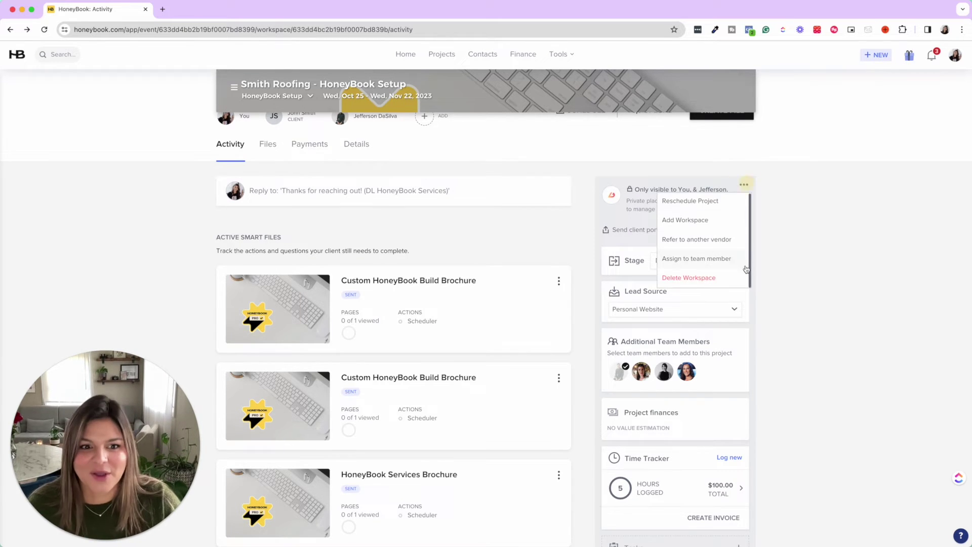
scroll(810, 213, down, 1)
scroll(810, 212, up, 1)
click(824, 212)
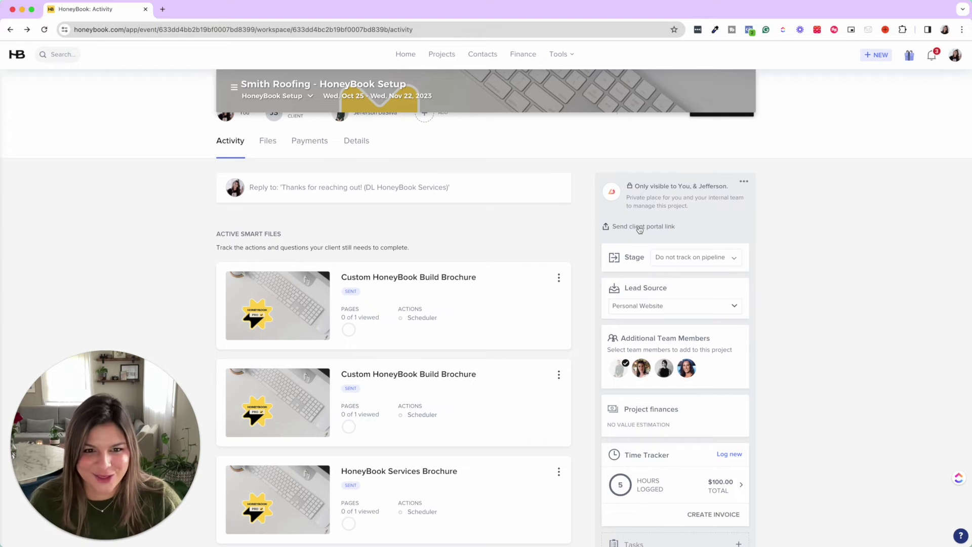
- Copy the client portal link, pick the client, and preview the email without sending
click(640, 228)
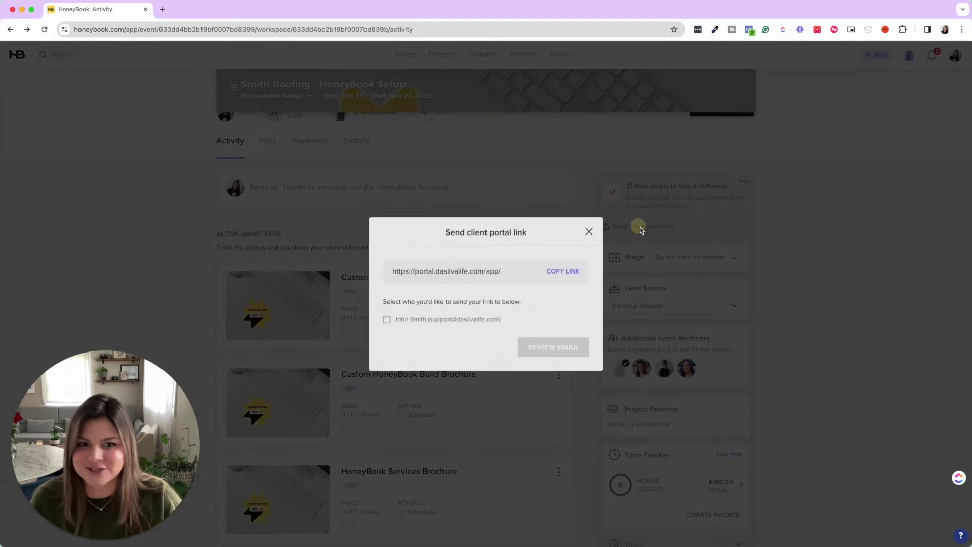
click(568, 273)
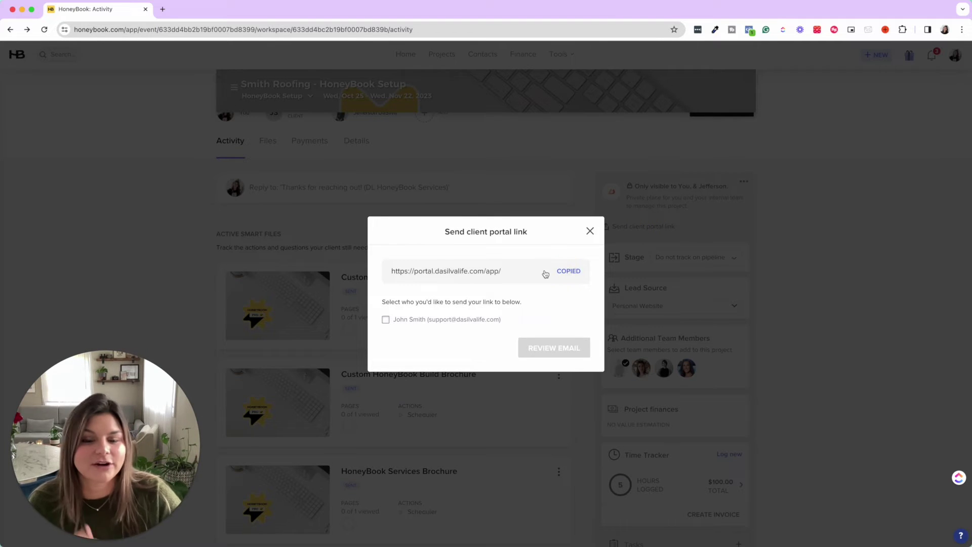
click(385, 319)
click(564, 348)
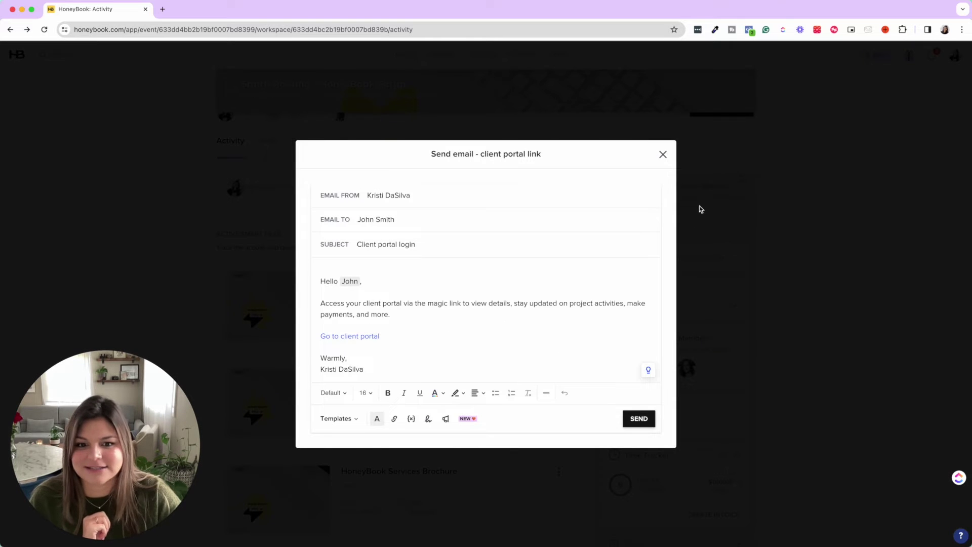
drag(390, 337, 320, 280)
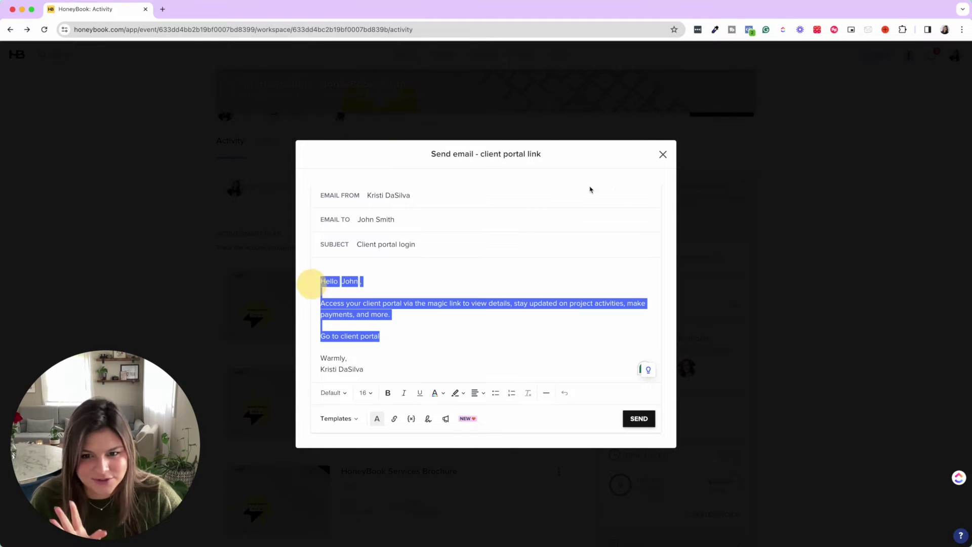
click(662, 154)
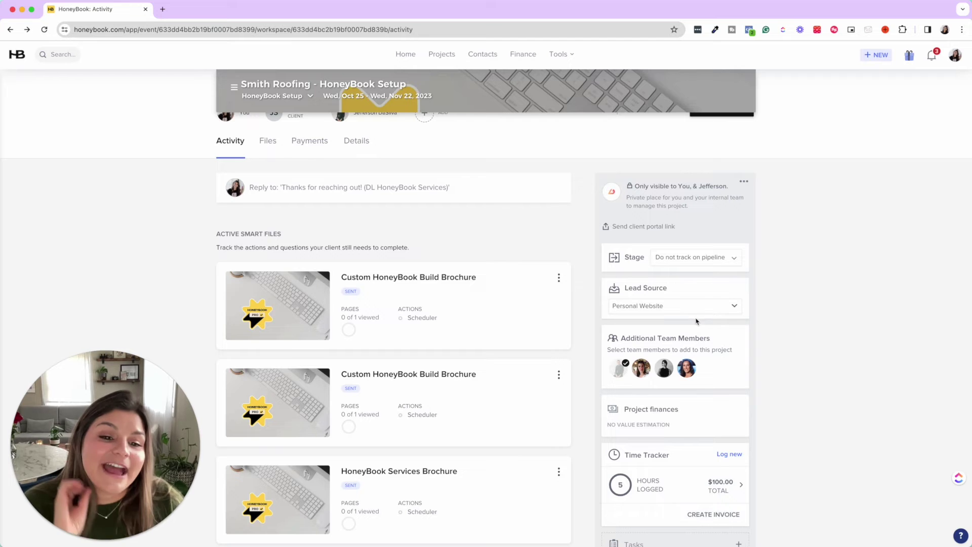
click(713, 259)
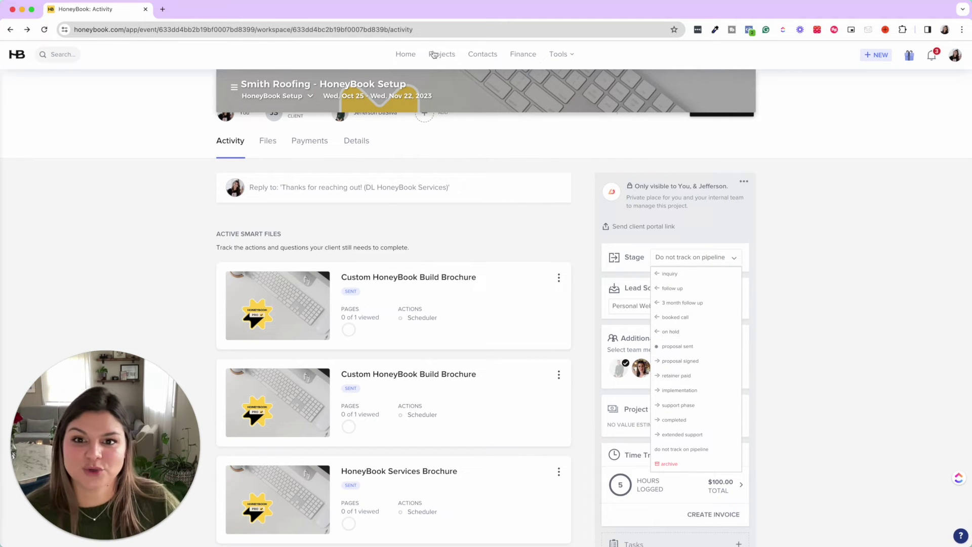
click(857, 208)
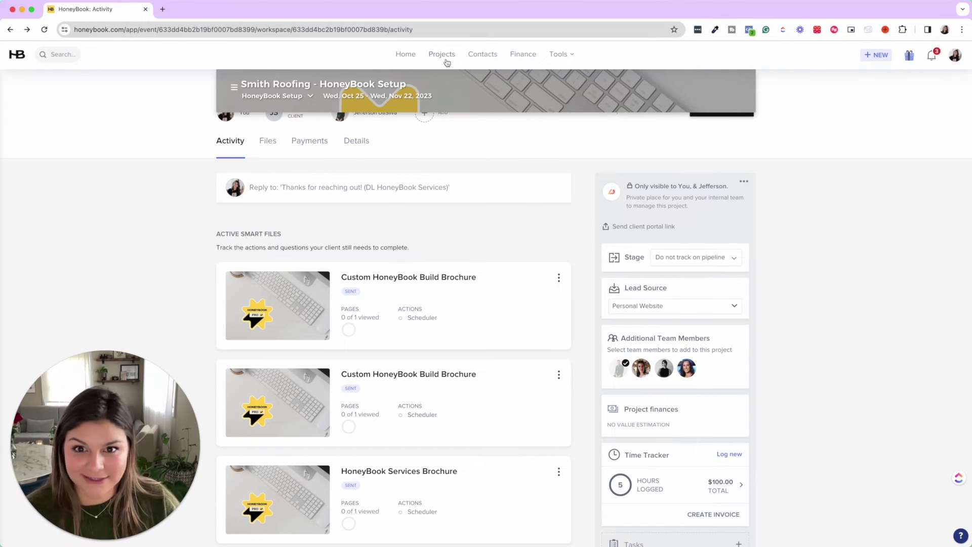
click(447, 57)
scroll(494, 146, right, 5)
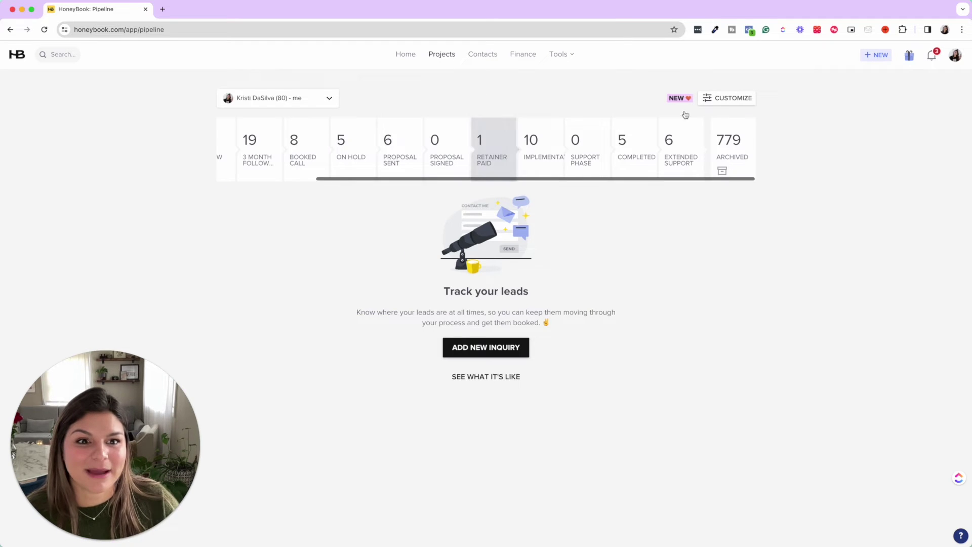
click(699, 100)
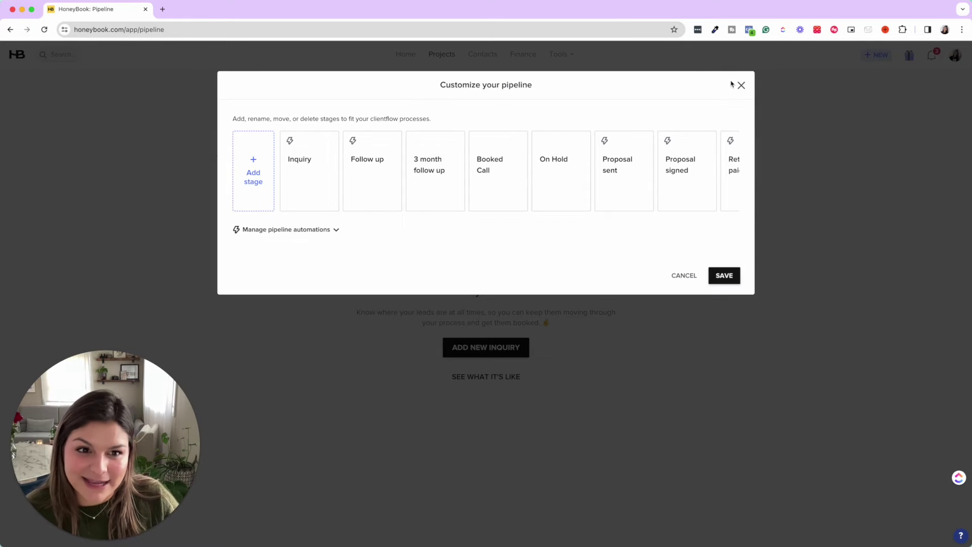
click(741, 86)
click(10, 30)
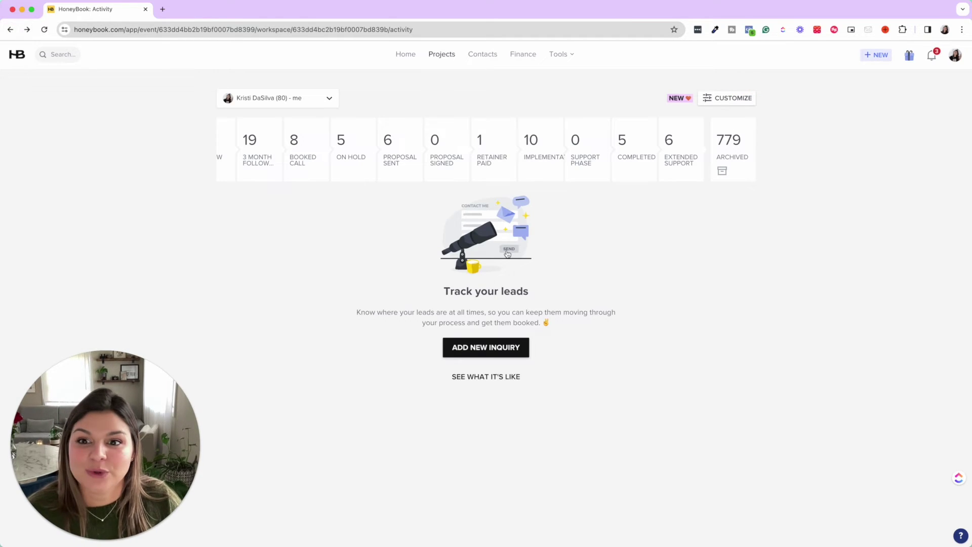
scroll(473, 310, down, 3)
click(693, 204)
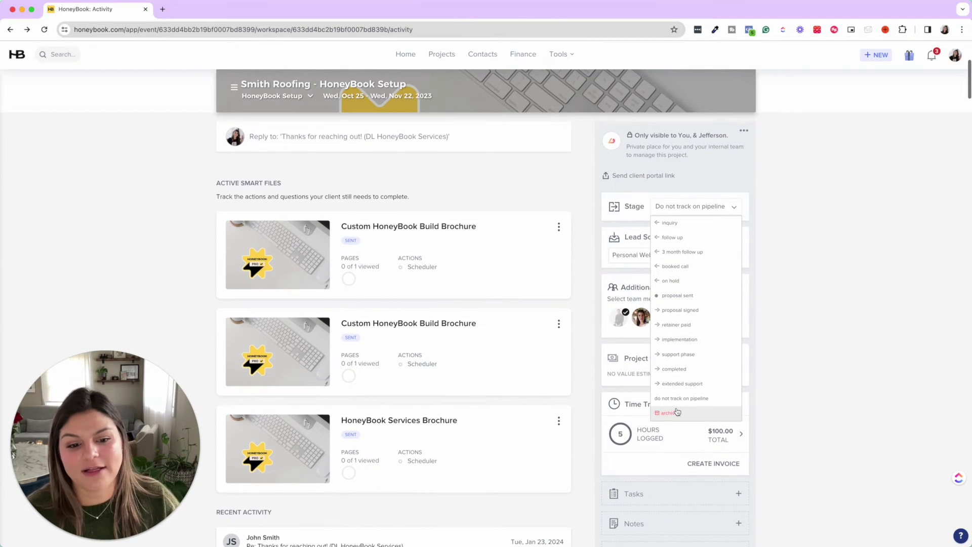
click(670, 410)
click(612, 212)
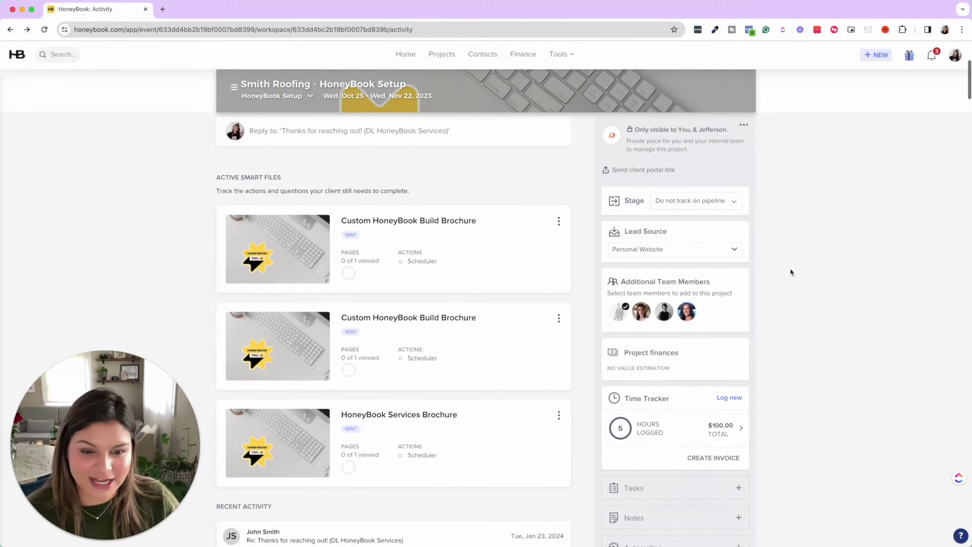
click(697, 251)
scroll(703, 320, down, 5)
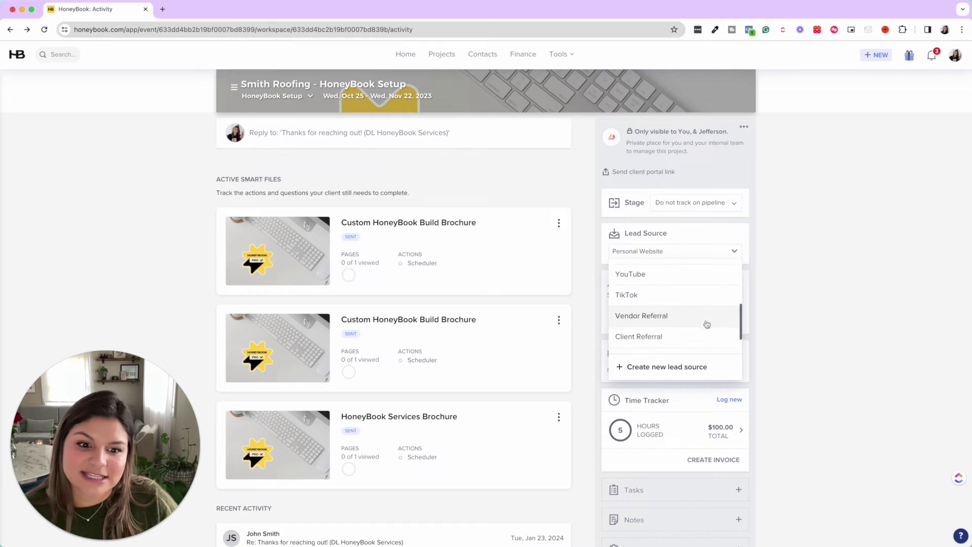
scroll(705, 324, up, 5)
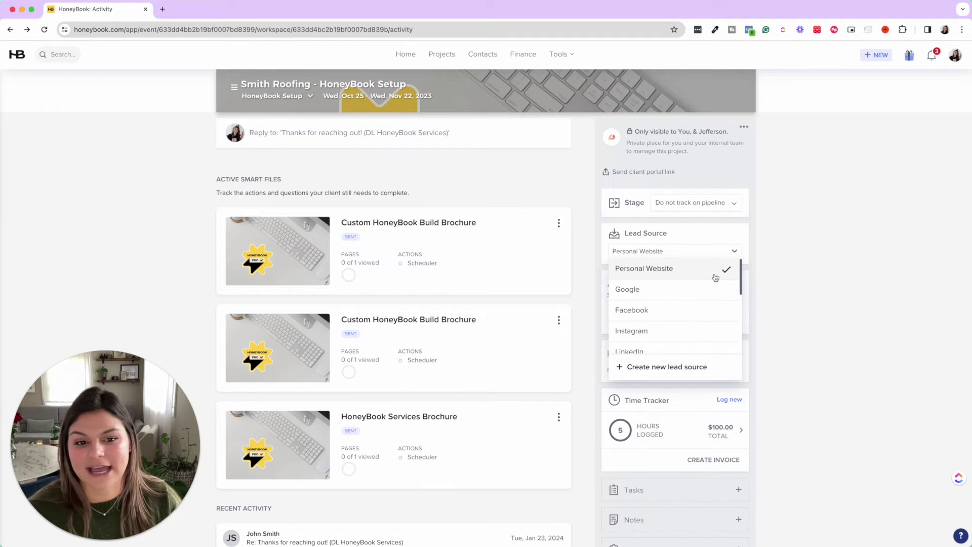
click(664, 367)
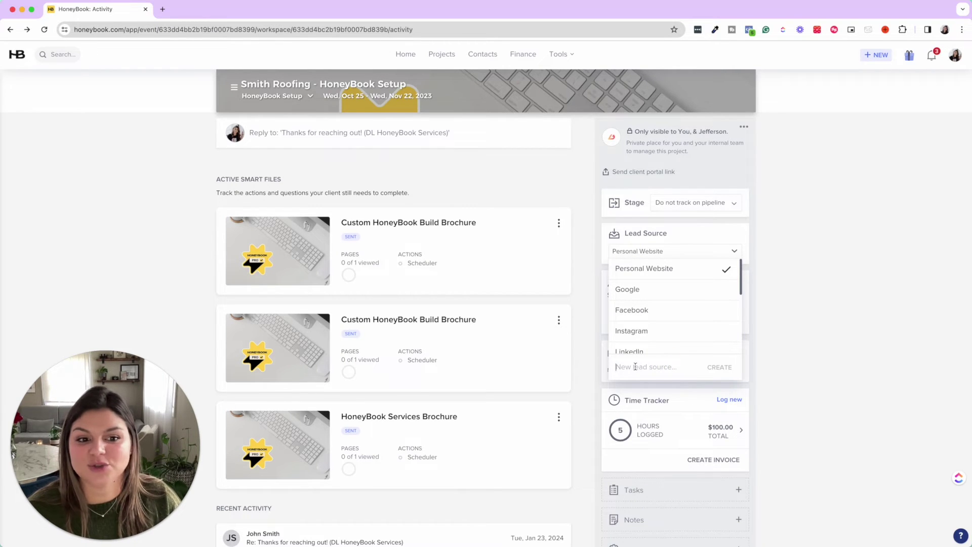
click(787, 325)
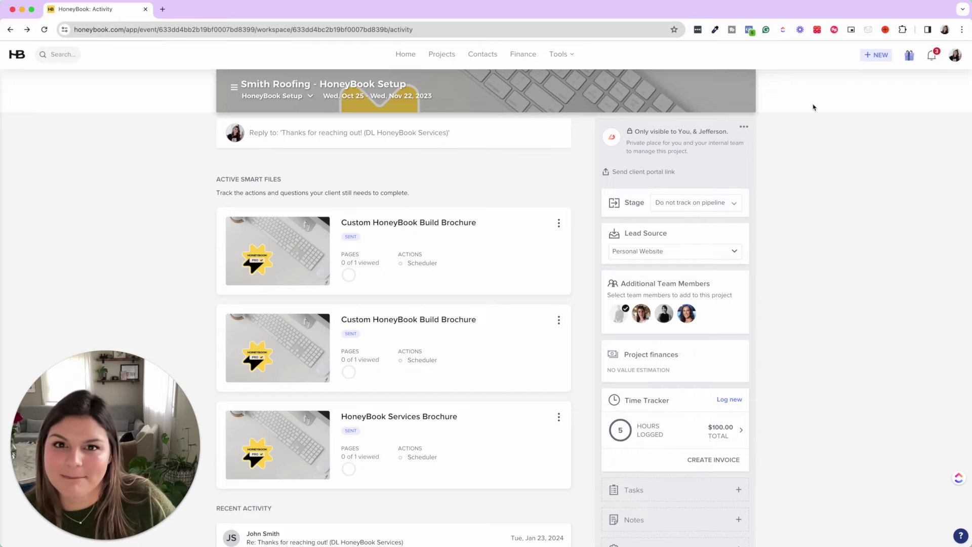
click(952, 59)
click(892, 147)
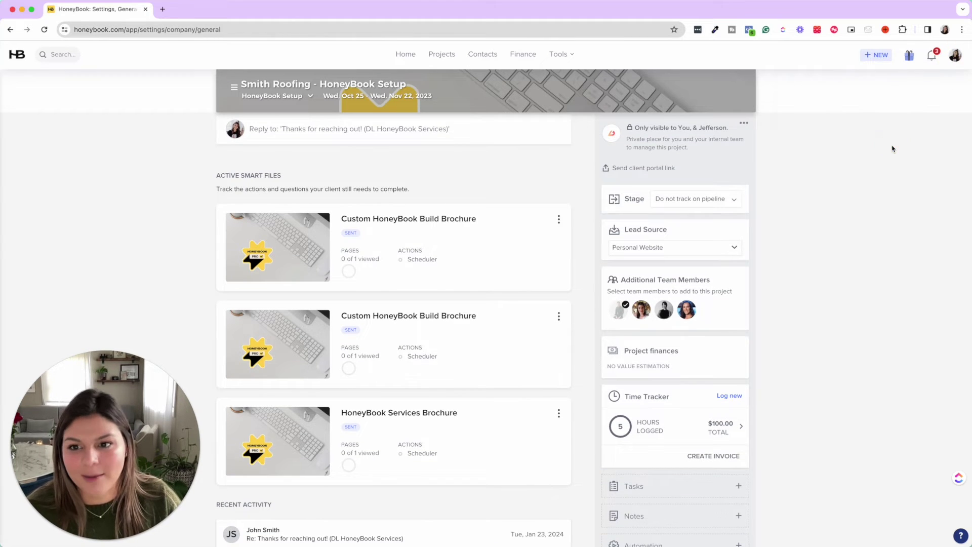
click(239, 170)
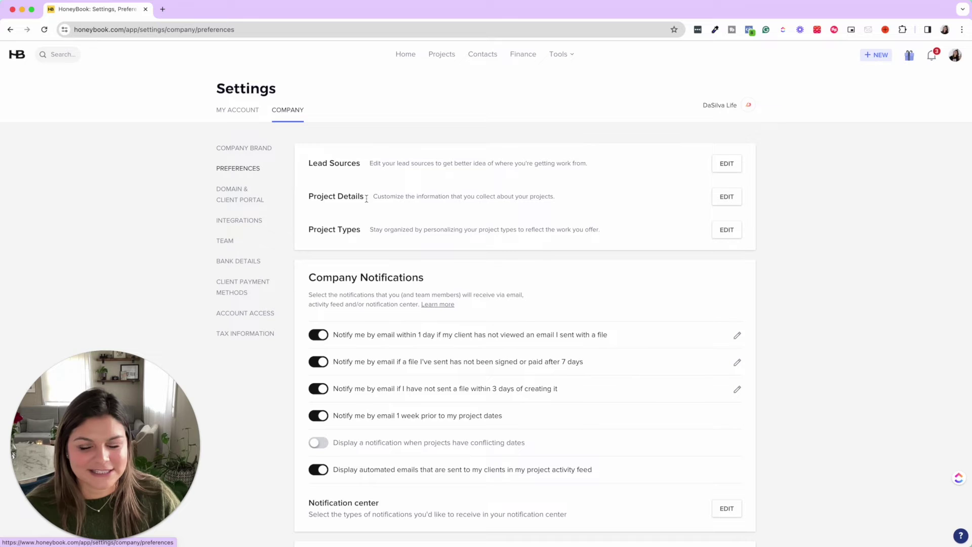
drag(384, 162, 559, 175)
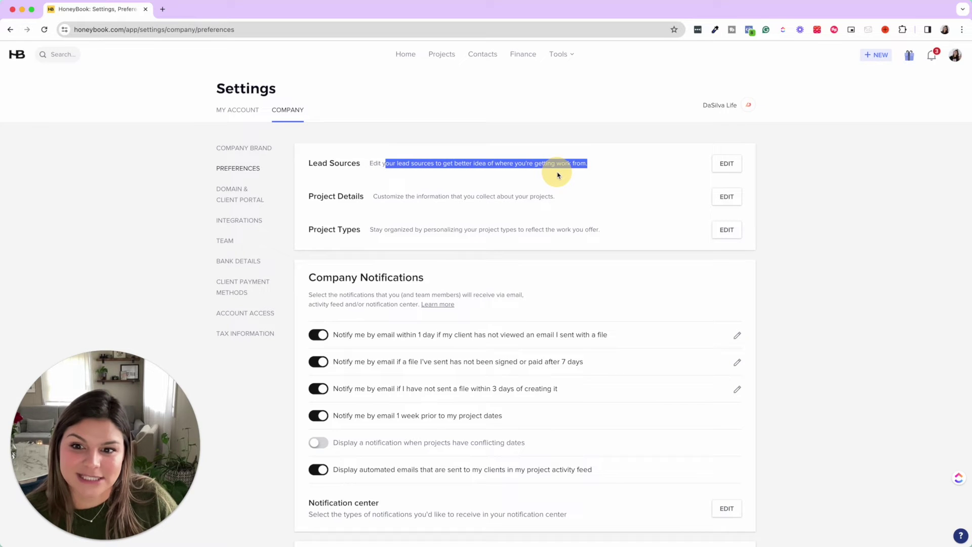
drag(370, 228, 614, 237)
click(11, 30)
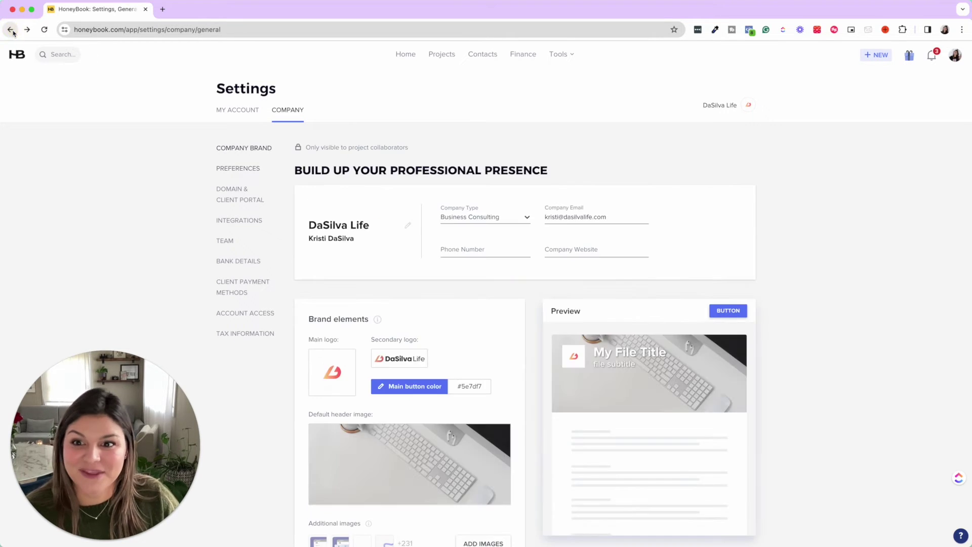
click(11, 30)
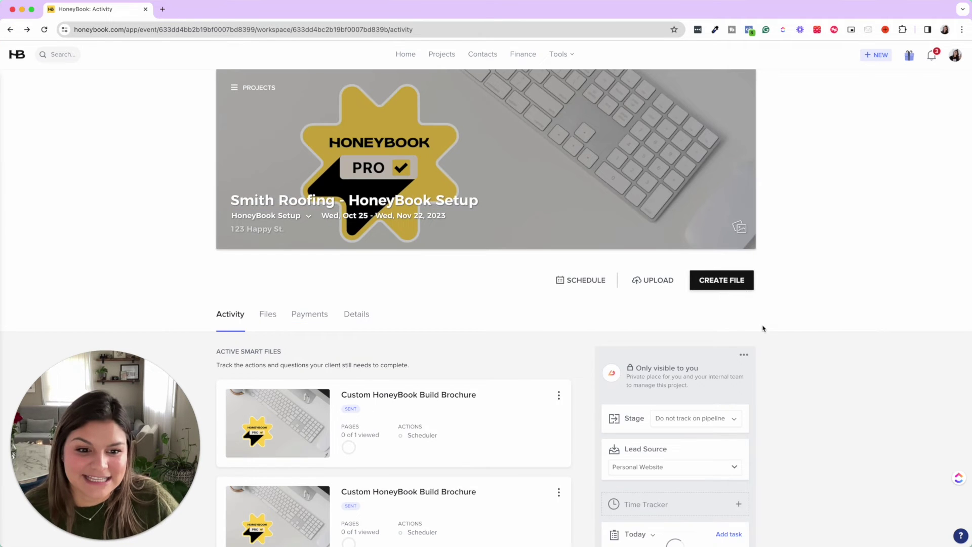
- Scroll down and start an invoice from the logged hours
scroll(762, 326, down, 5)
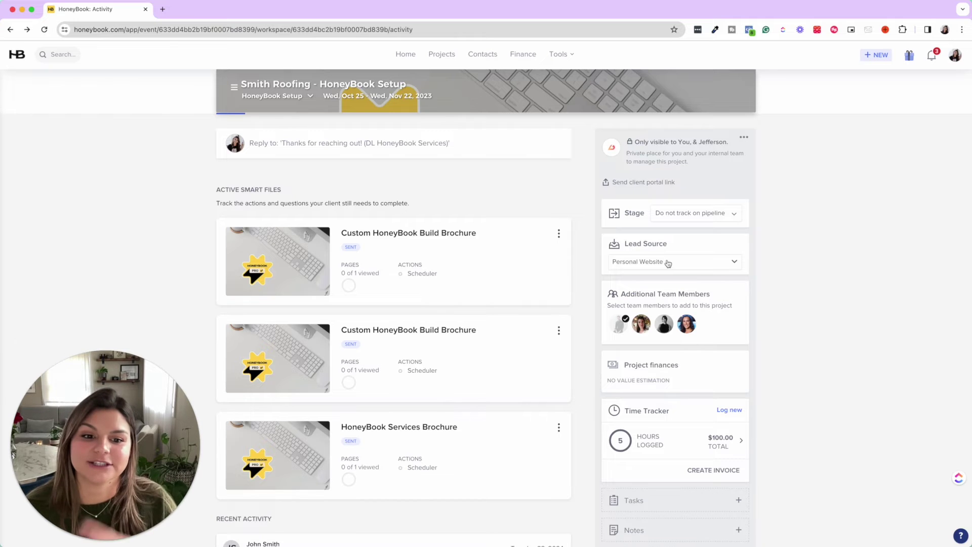
scroll(668, 262, down, 2)
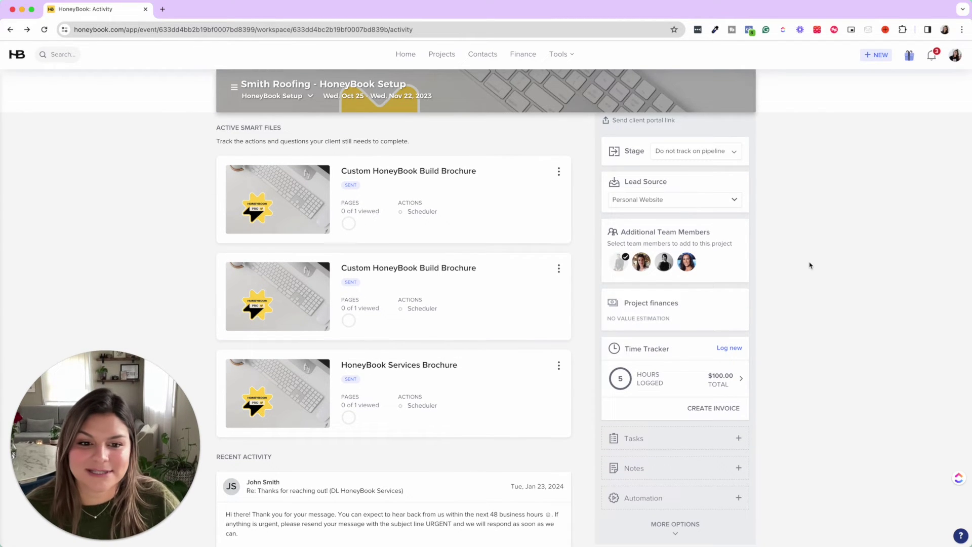
scroll(809, 266, down, 3)
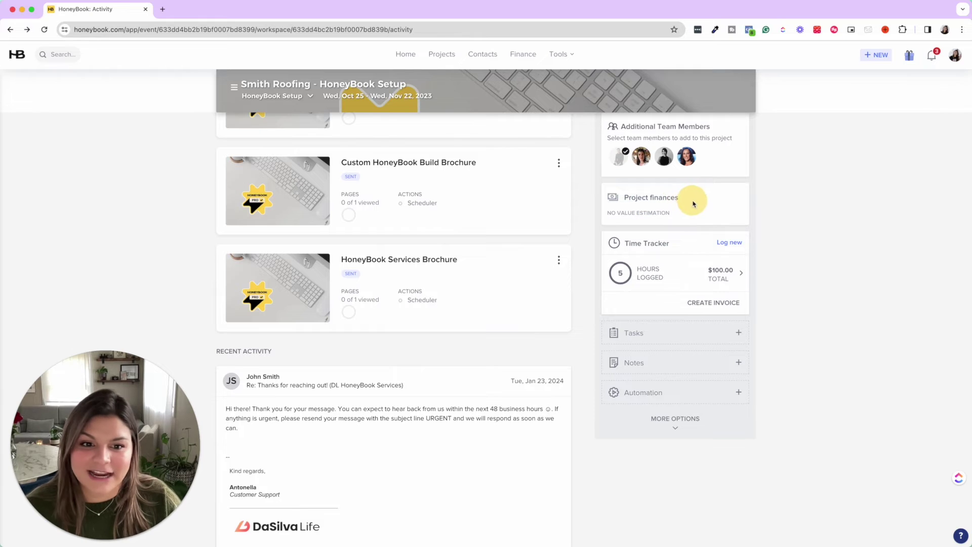
scroll(694, 204, down, 1)
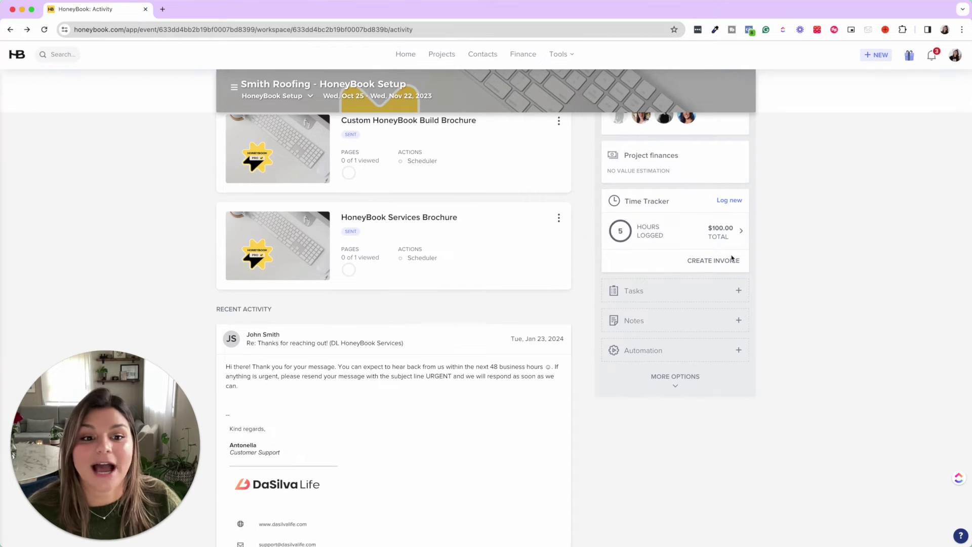
click(723, 262)
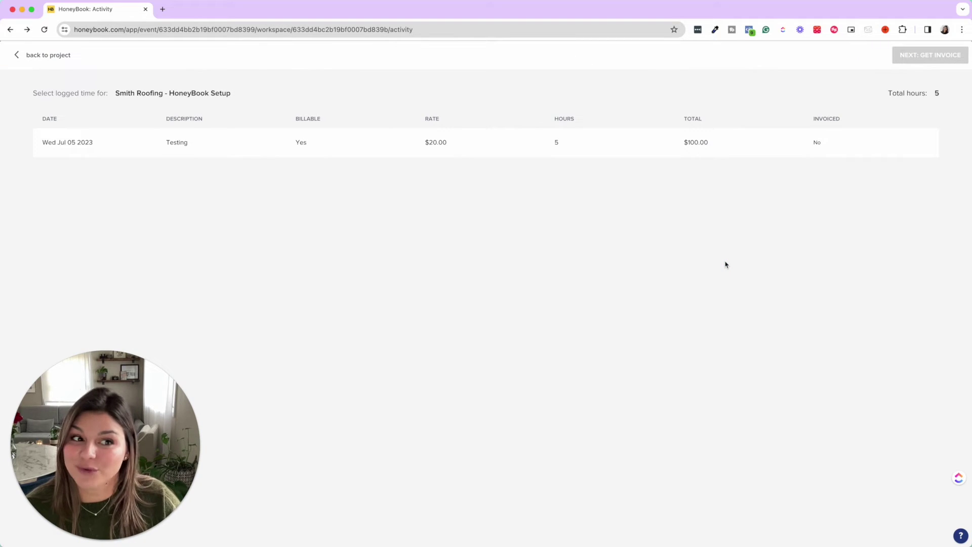
- Back on the Smith Roofing project, expand Tasks and begin typing a new task name
click(20, 54)
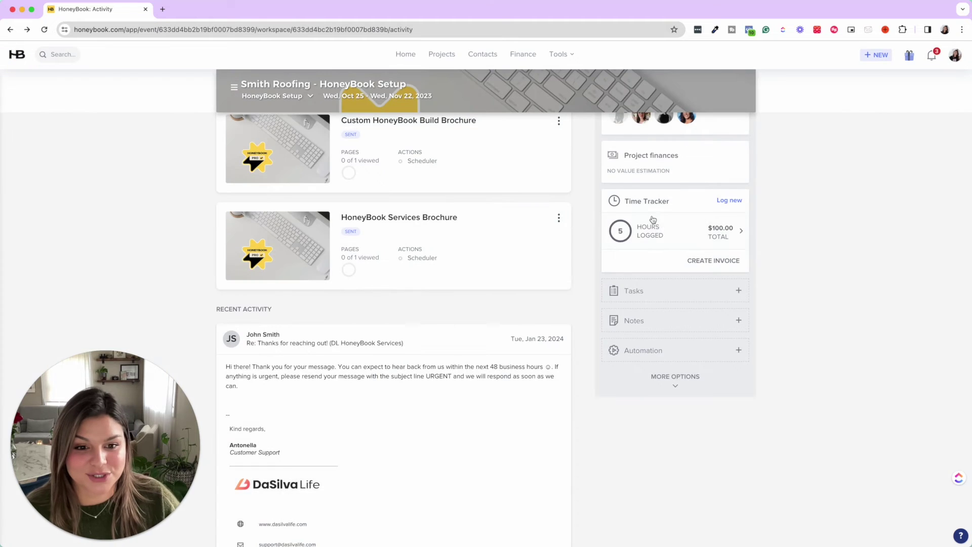
click(658, 249)
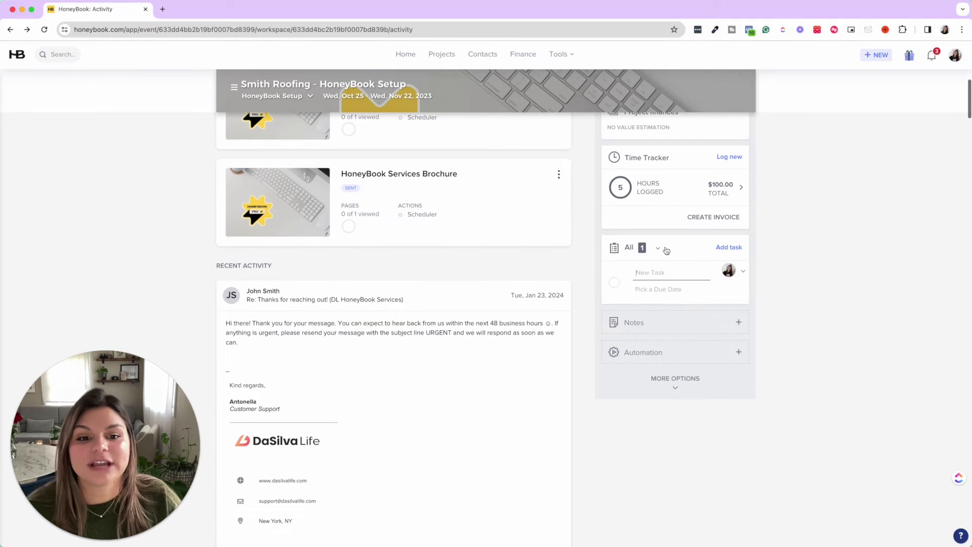
click(671, 276)
text(Send Client Gi)
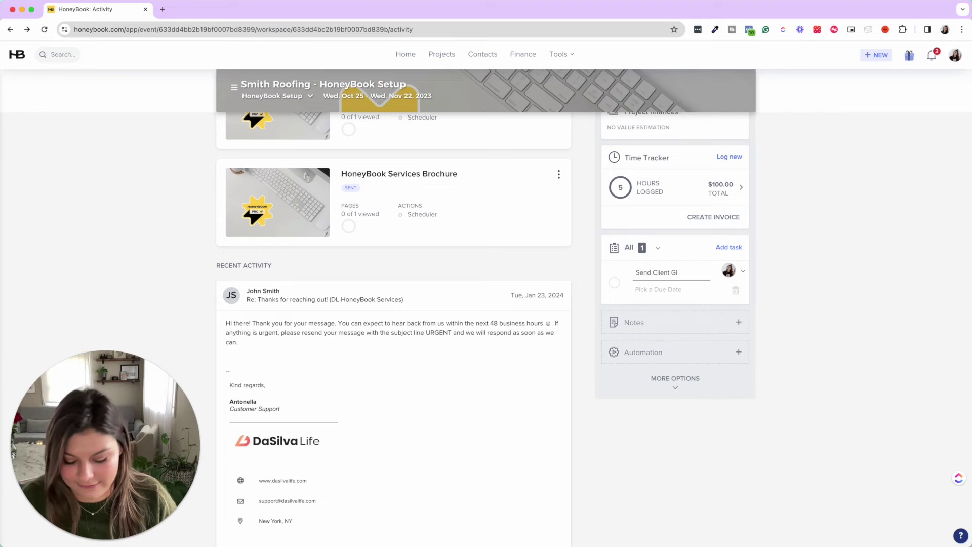
- Give the Send Client Gift task a Feb 21 due date and team-member assignee, then delete it
click(658, 289)
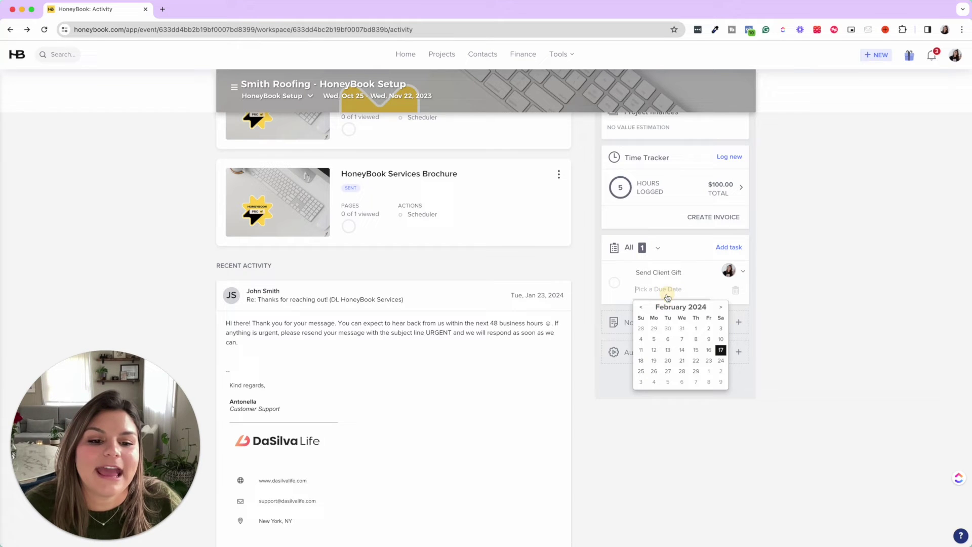
click(681, 361)
mouse_move(566, 56)
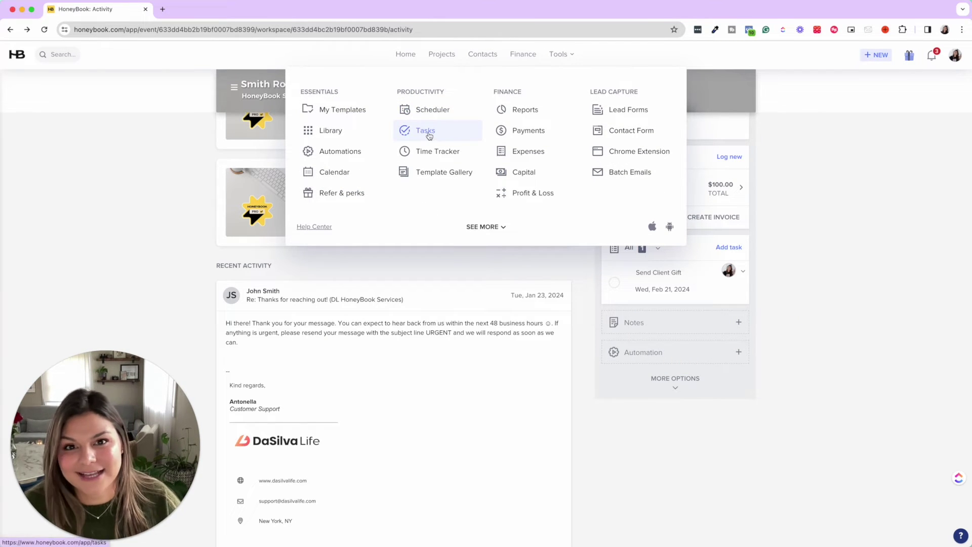
click(740, 273)
click(706, 327)
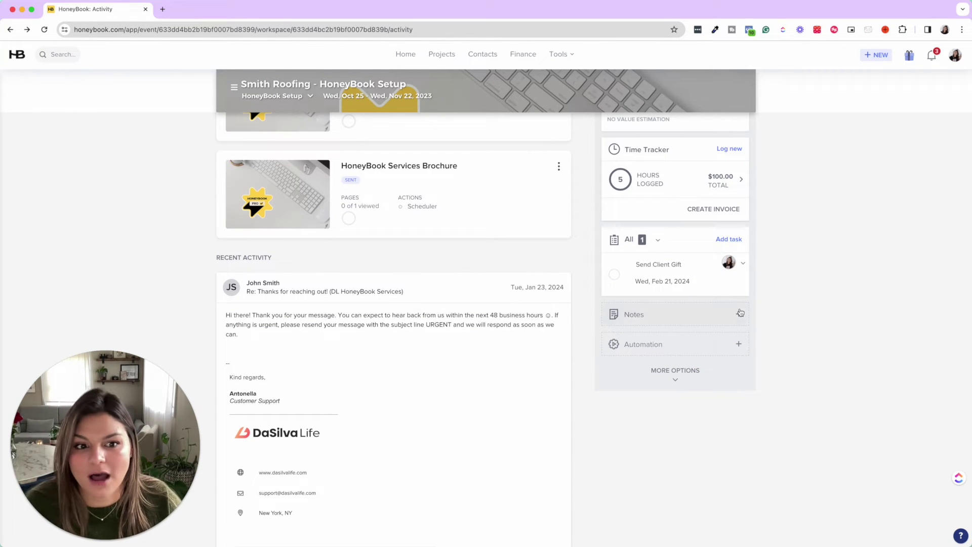
click(736, 284)
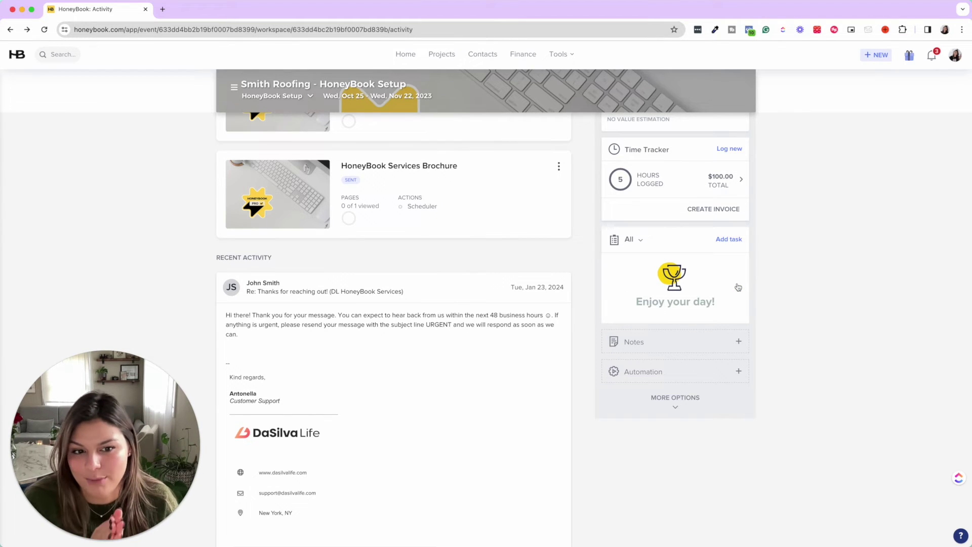
scroll(739, 287, down, 3)
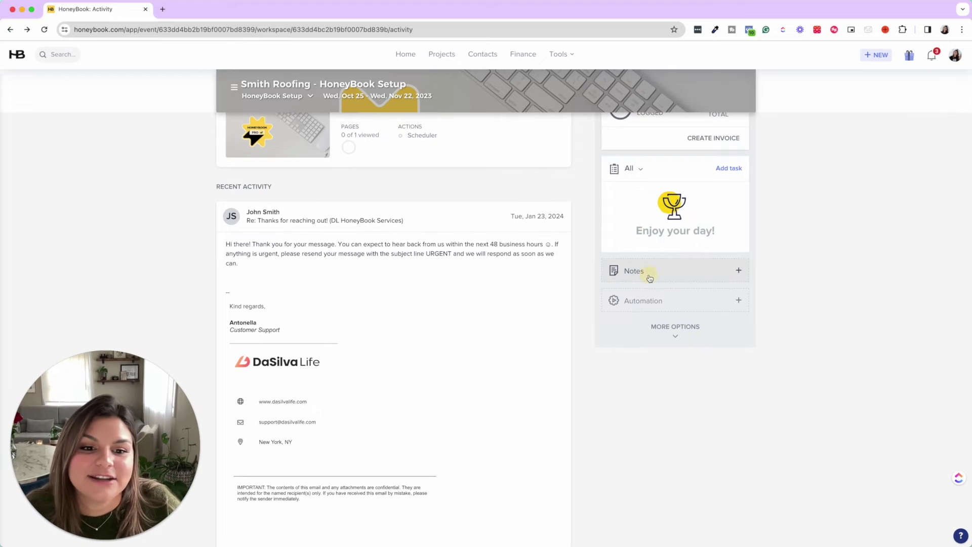
- Add two notes, 'jdncdsnjskdf' and 'djhfjkdzfkjdh', to the project
click(649, 276)
click(380, 104)
text(jdncdsnjskdf)
key(Return)
click(399, 240)
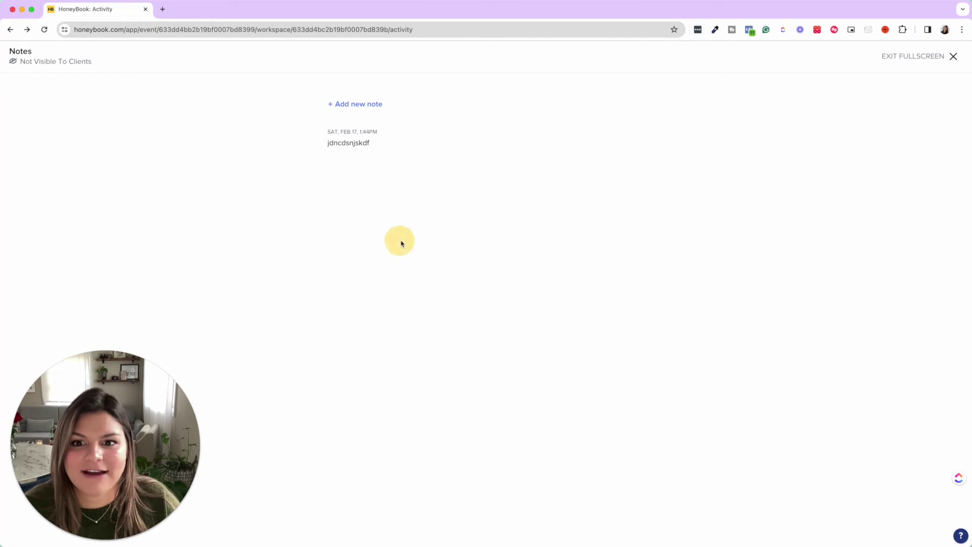
click(368, 104)
text(djhfjkdzfkjdh)
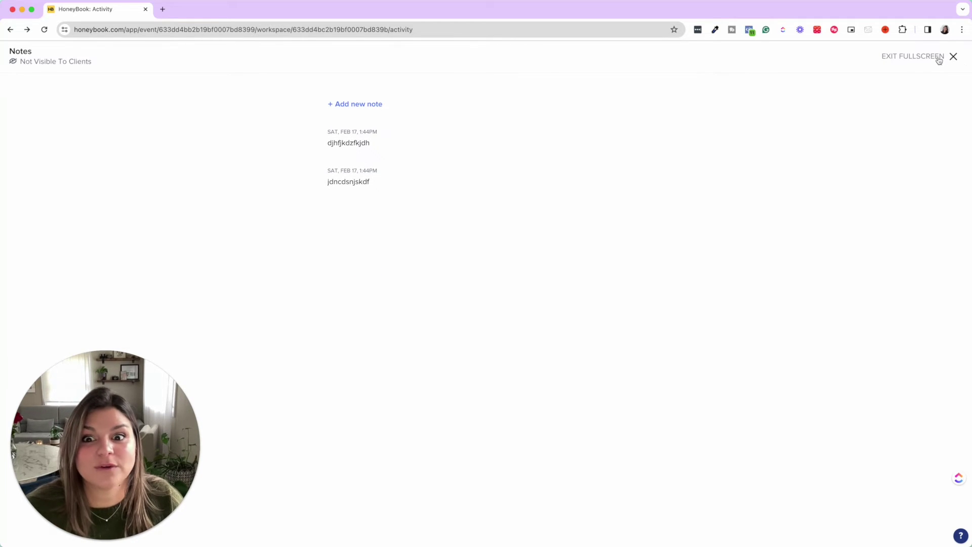
- Exit full screen, close Automation unused, and view the Related Workspaces type choices
click(937, 57)
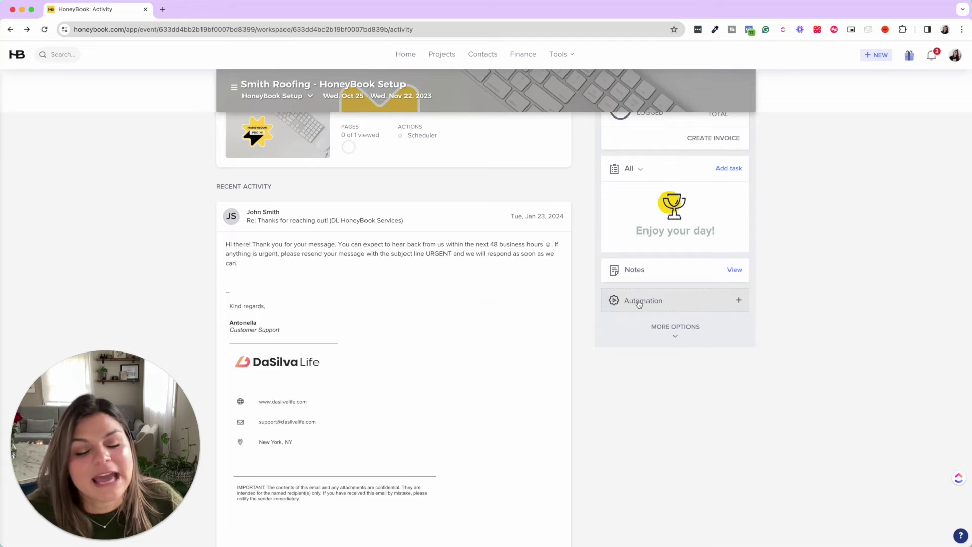
click(639, 302)
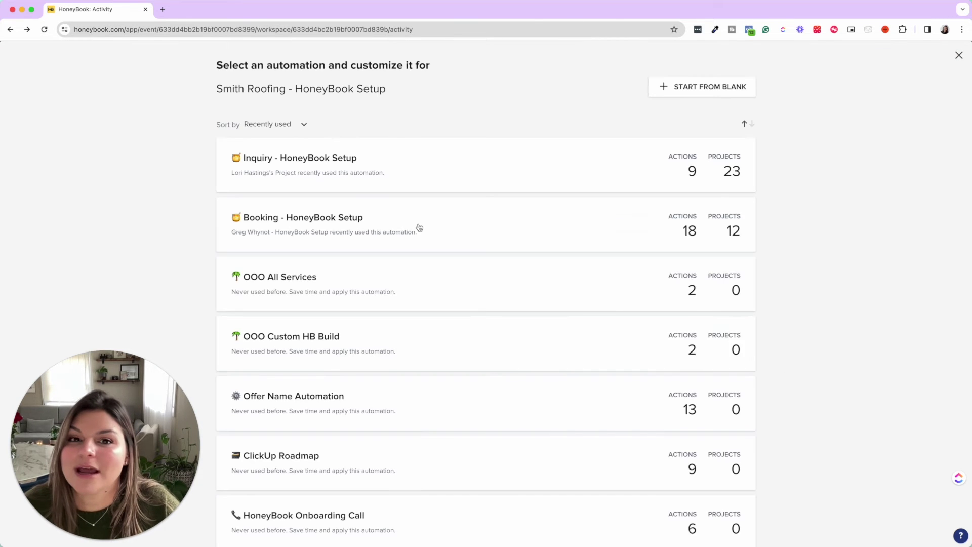
click(958, 56)
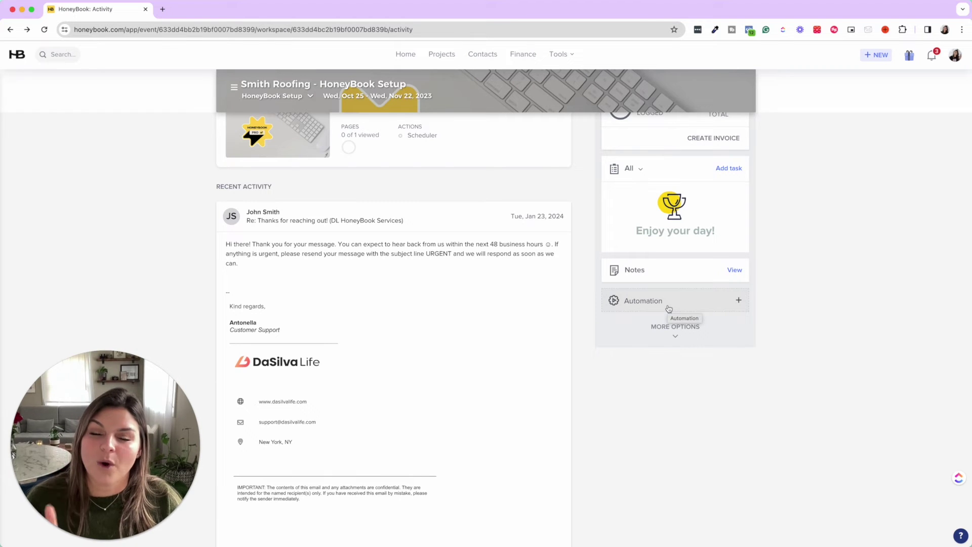
click(677, 326)
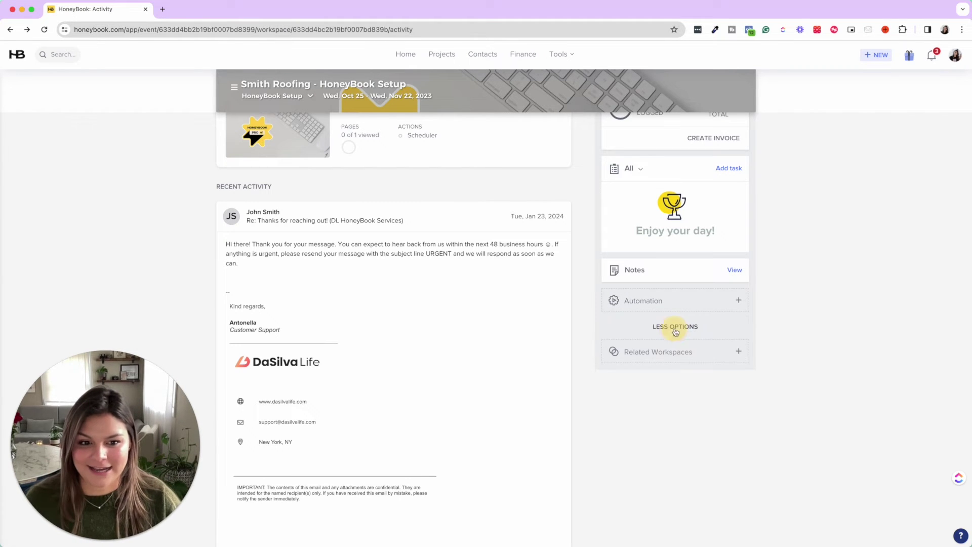
click(684, 353)
click(829, 330)
scroll(831, 332, up, 10)
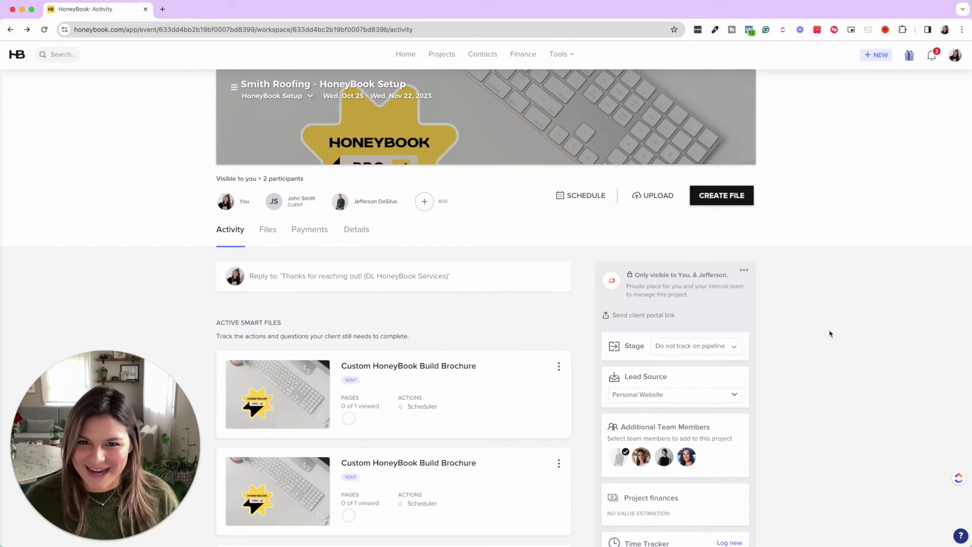
- Switch Smith Roofing to its Files tab and glance at the first invoice draft's actions menu
scroll(768, 310, up, 3)
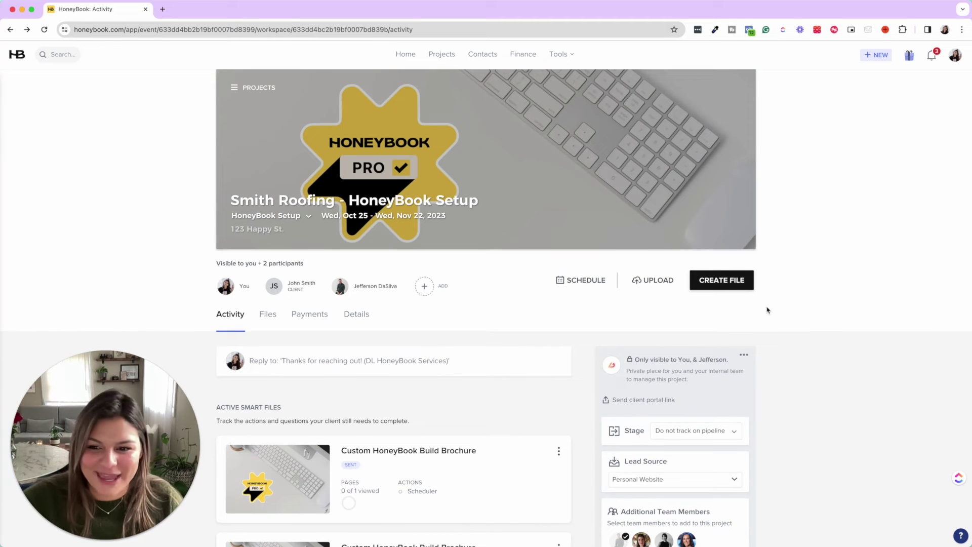
click(268, 315)
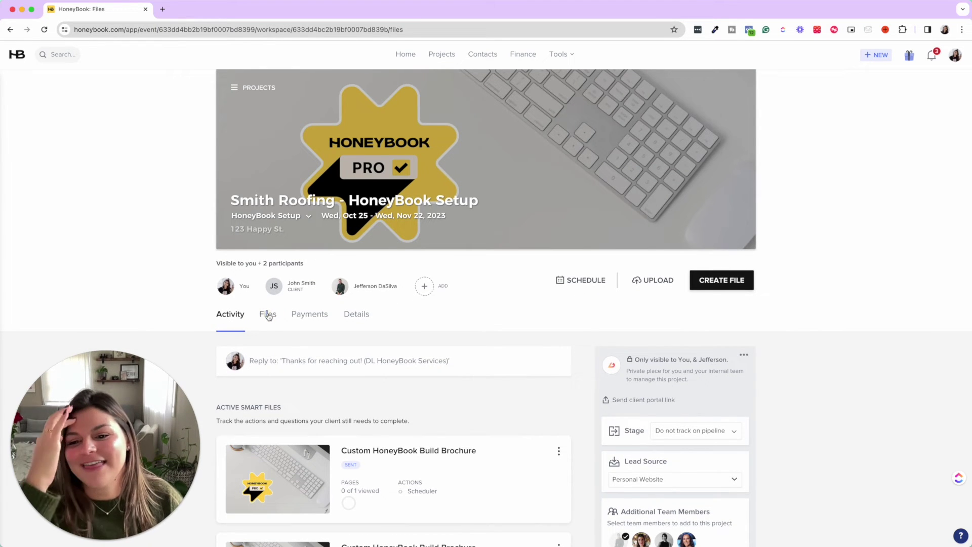
scroll(268, 315, down, 6)
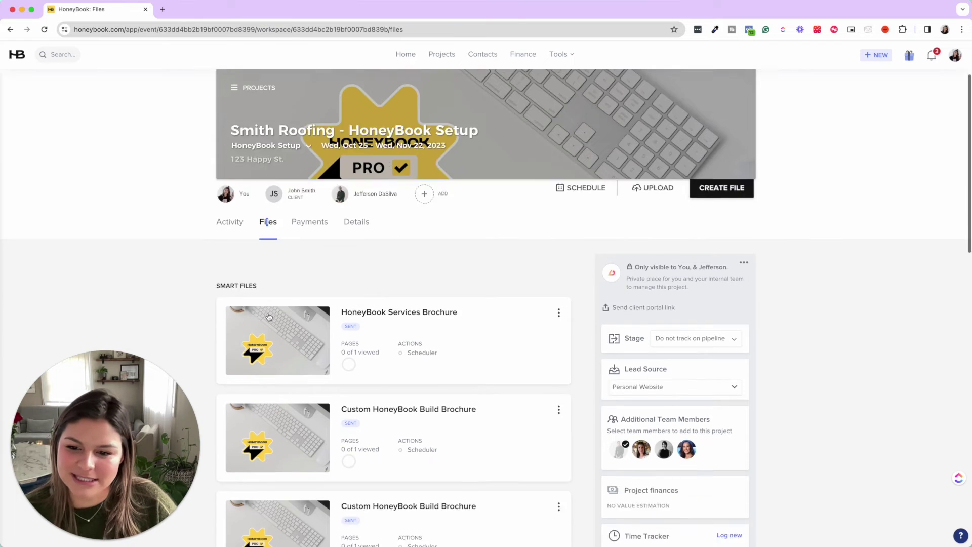
scroll(268, 317, down, 2)
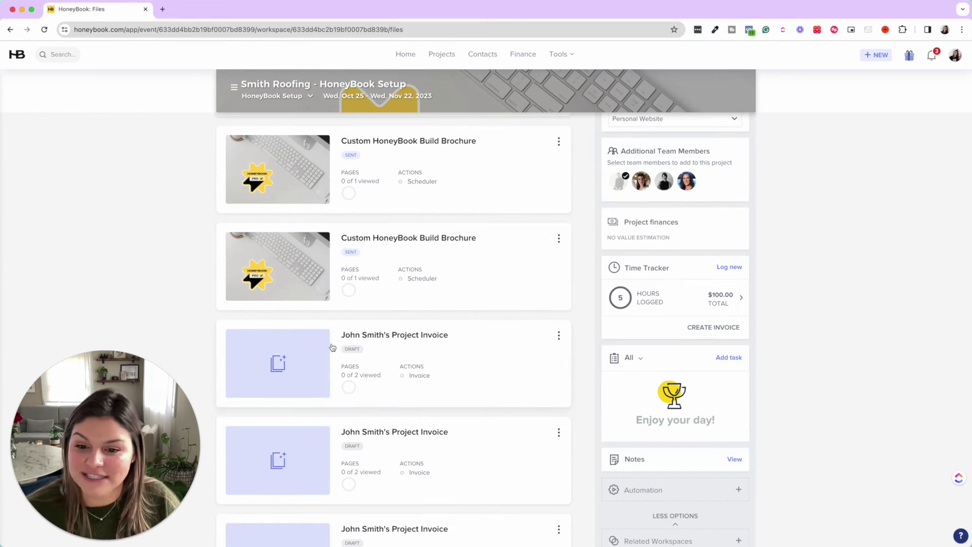
scroll(372, 357, down, 3)
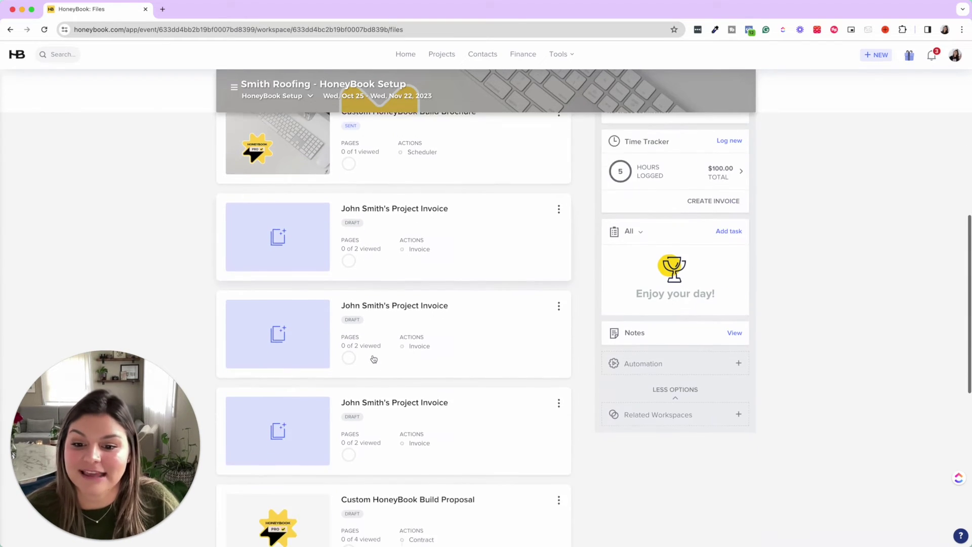
click(559, 190)
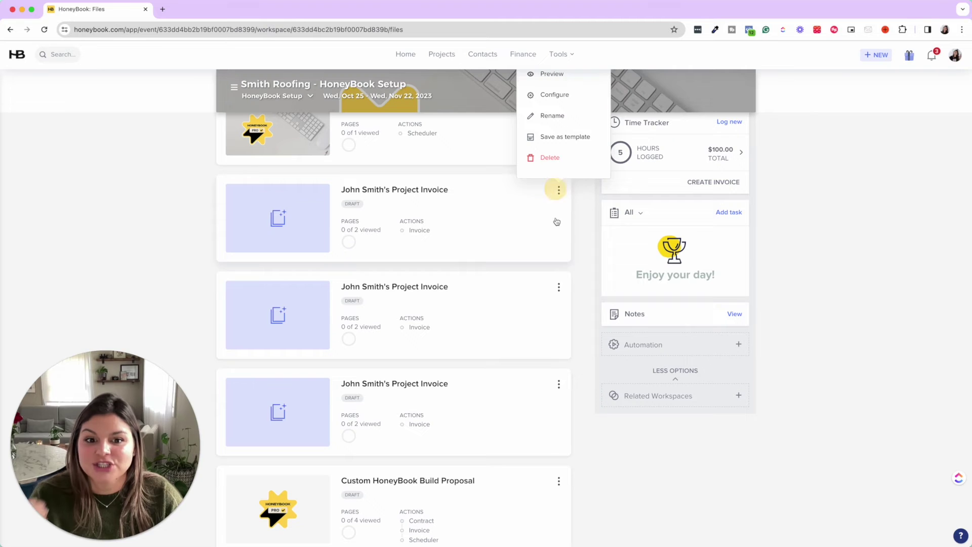
click(589, 235)
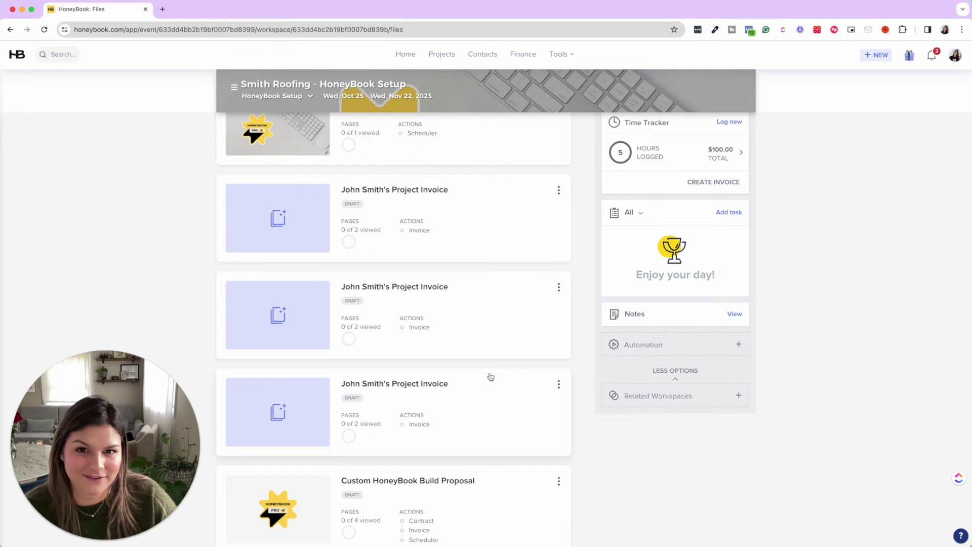
- Look over the empty attachments and images sections, then bring up the Attach image or file dialog
scroll(490, 376, down, 8)
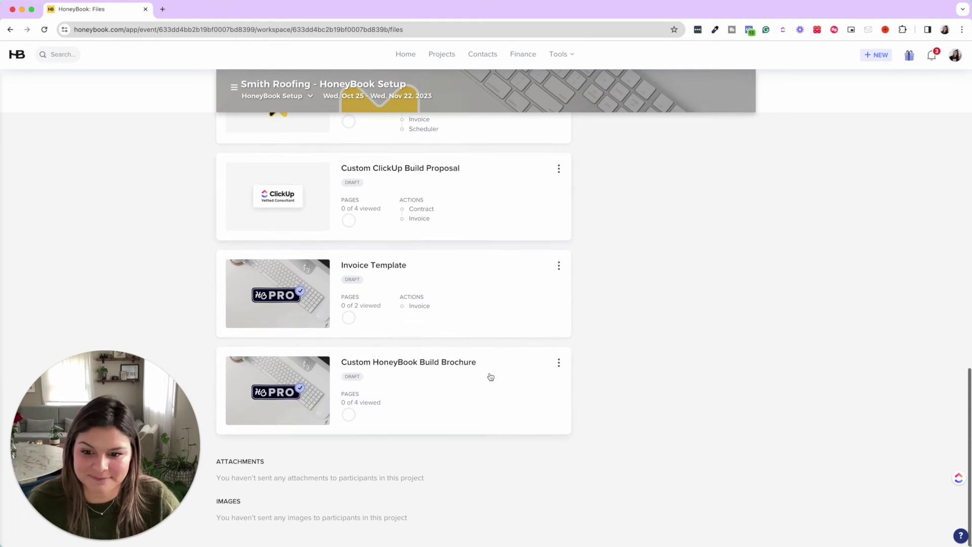
drag(217, 478, 415, 485)
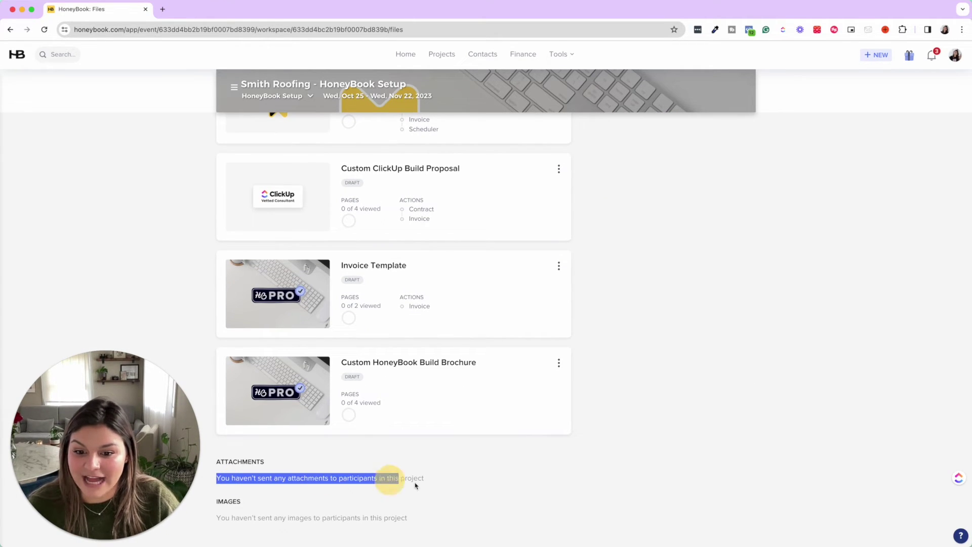
click(468, 479)
drag(232, 517, 434, 526)
click(451, 521)
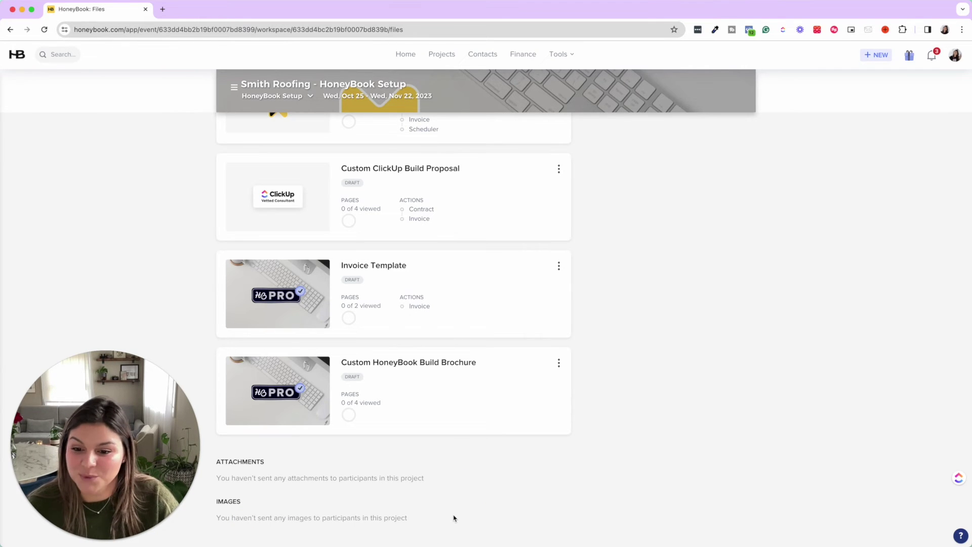
scroll(453, 517, up, 10)
click(661, 280)
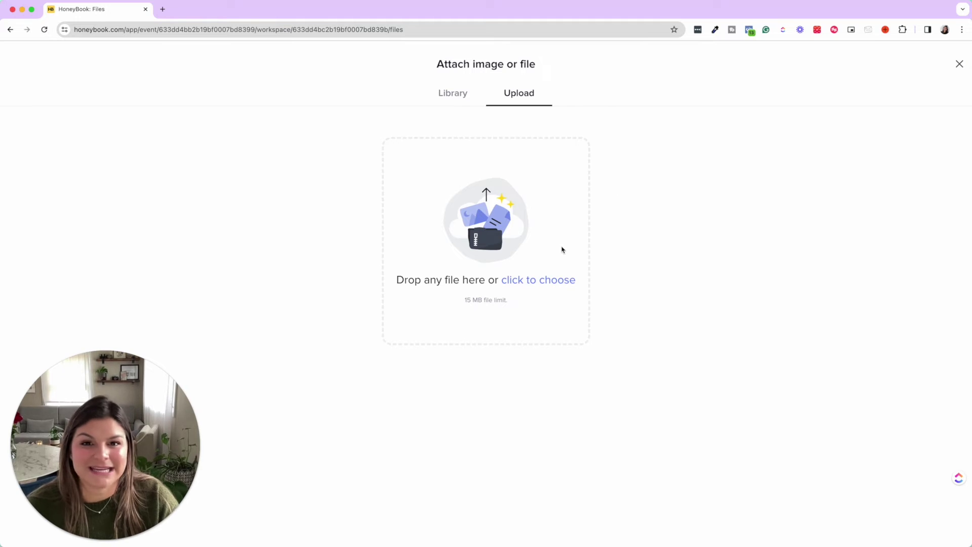
- Close the upload dialog and dismiss the HoneyBook Services Brochure's actions menu without deleting anything
click(959, 64)
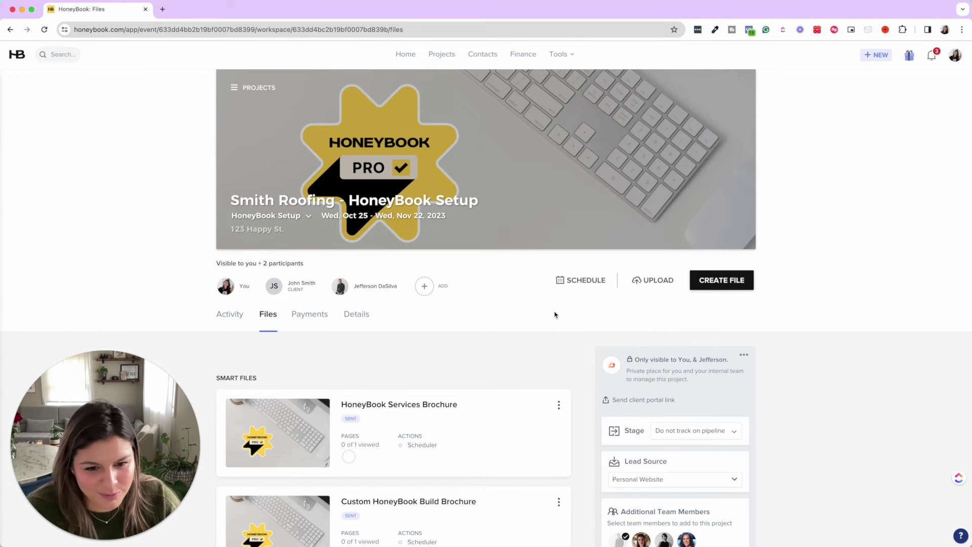
scroll(555, 314, down, 10)
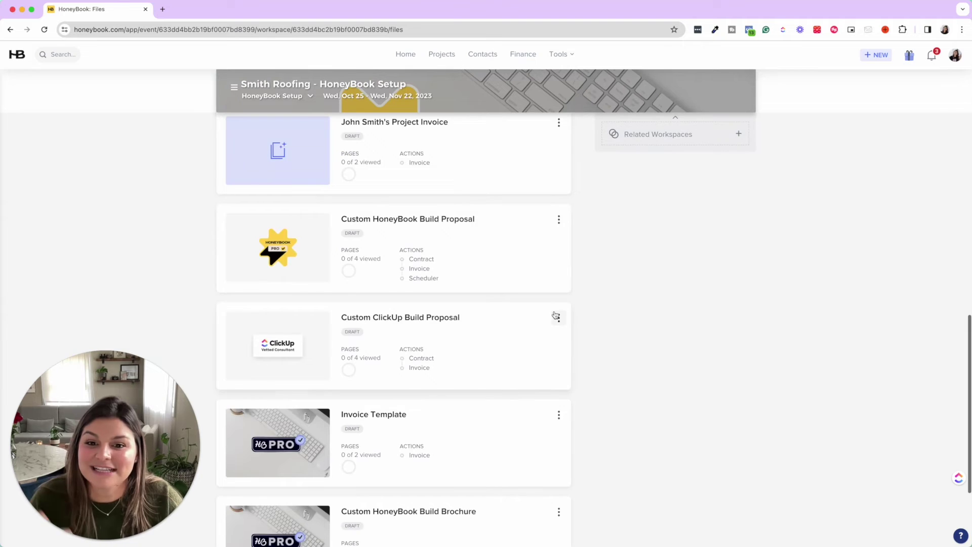
scroll(554, 314, up, 6)
scroll(555, 314, up, 5)
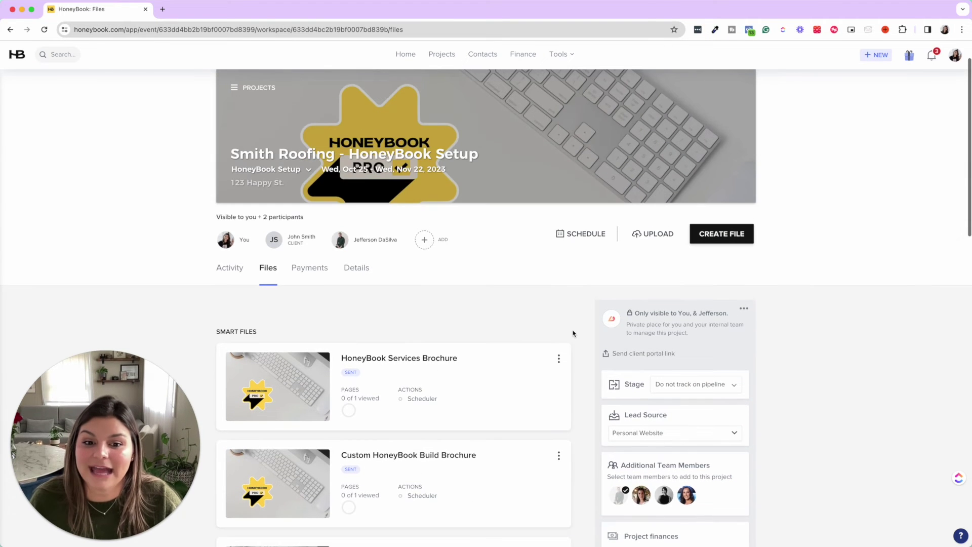
scroll(555, 298, down, 2)
click(559, 285)
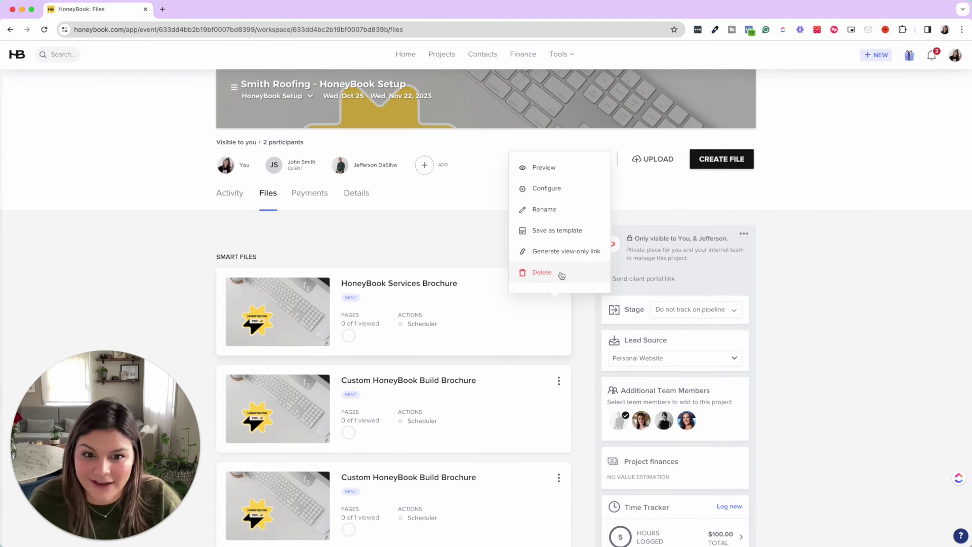
click(452, 249)
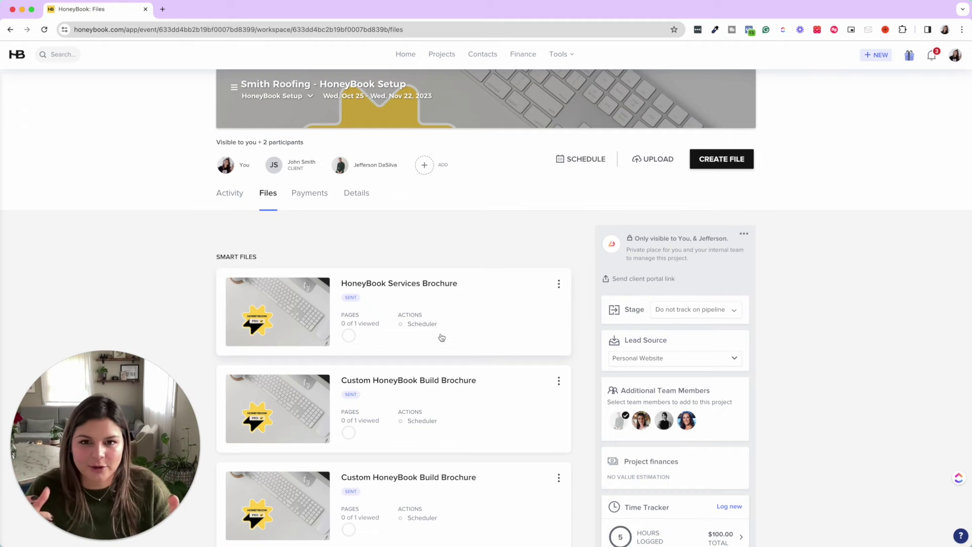
- Toggle file expiration in the HoneyBook Services Brochure's settings, then exit without saving
click(420, 316)
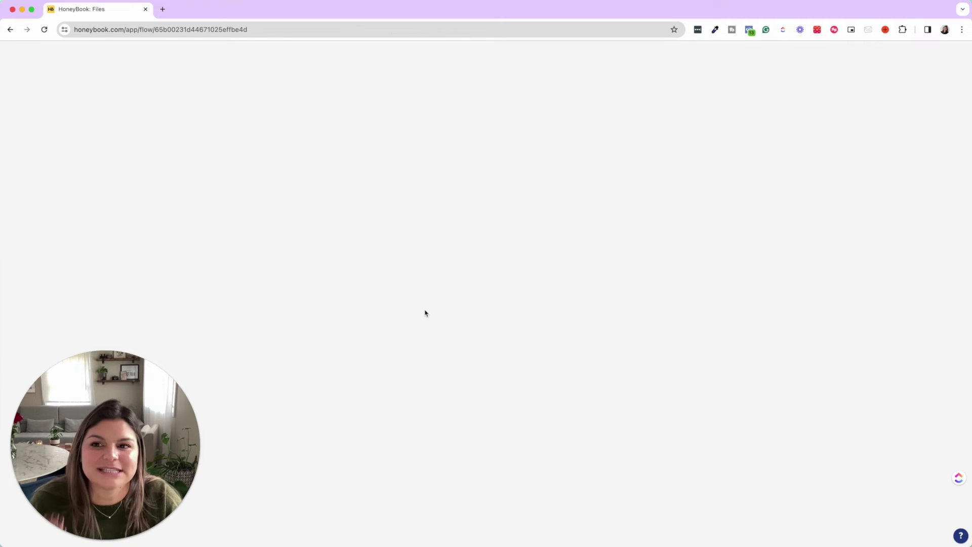
click(836, 56)
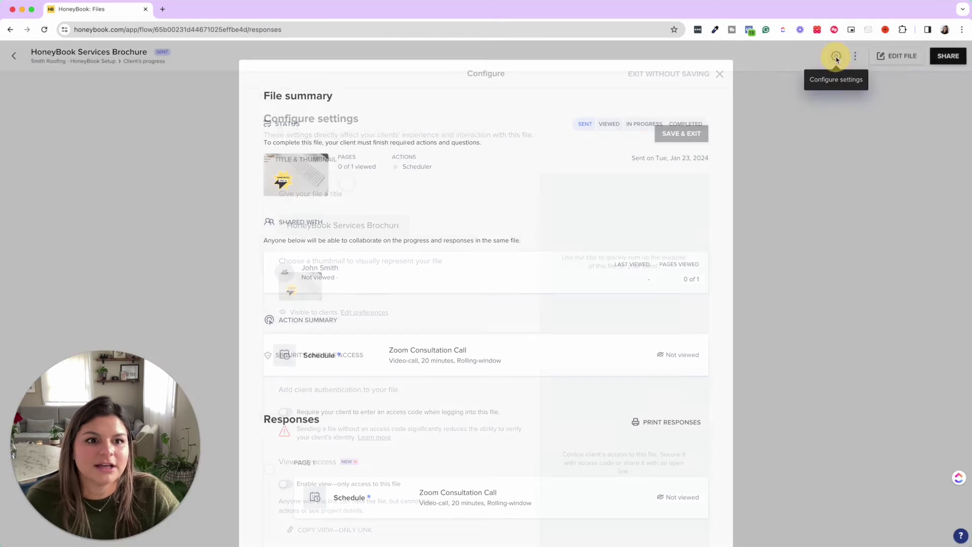
scroll(248, 422, down, 8)
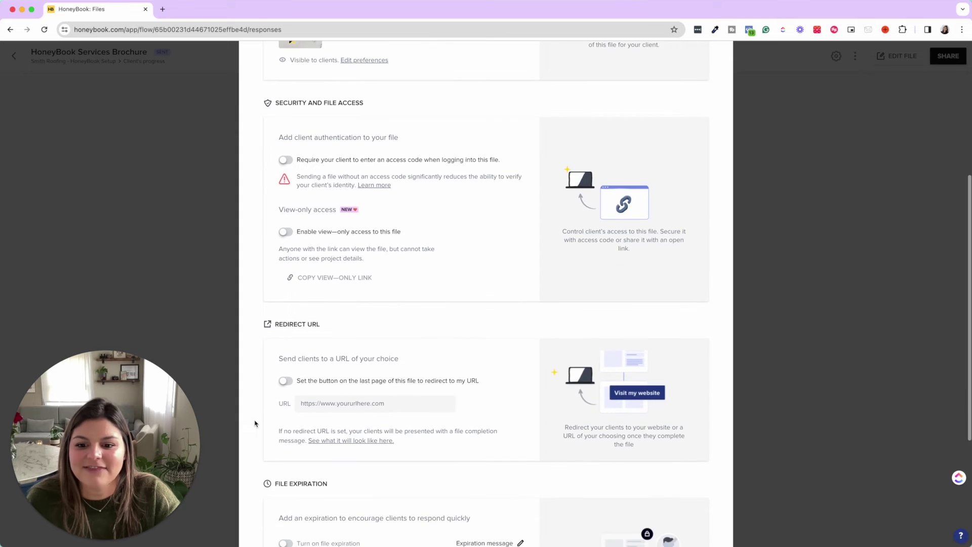
click(285, 407)
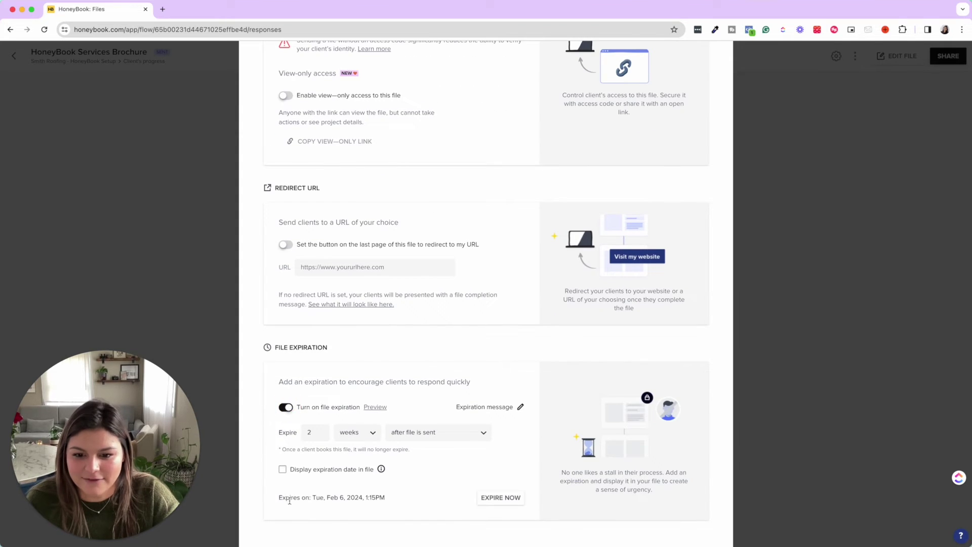
click(821, 282)
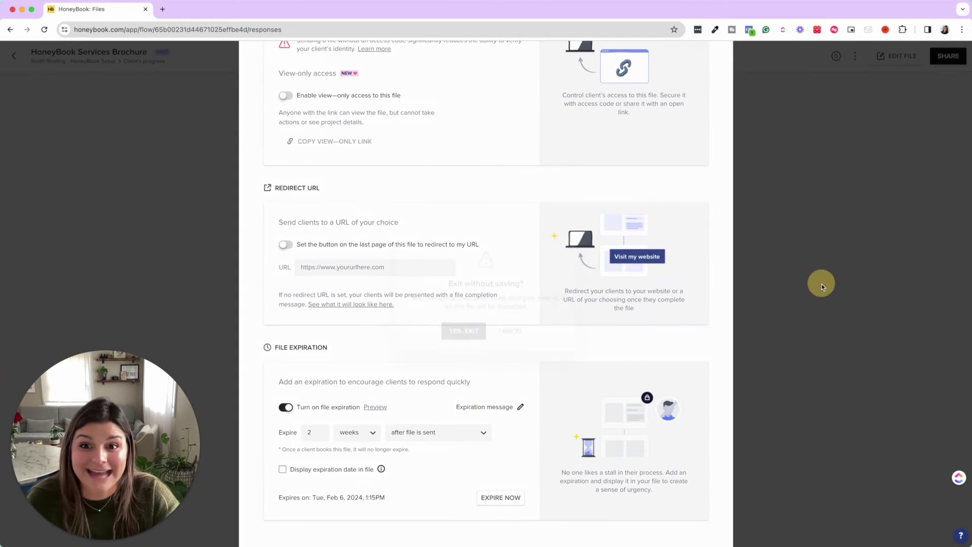
click(480, 336)
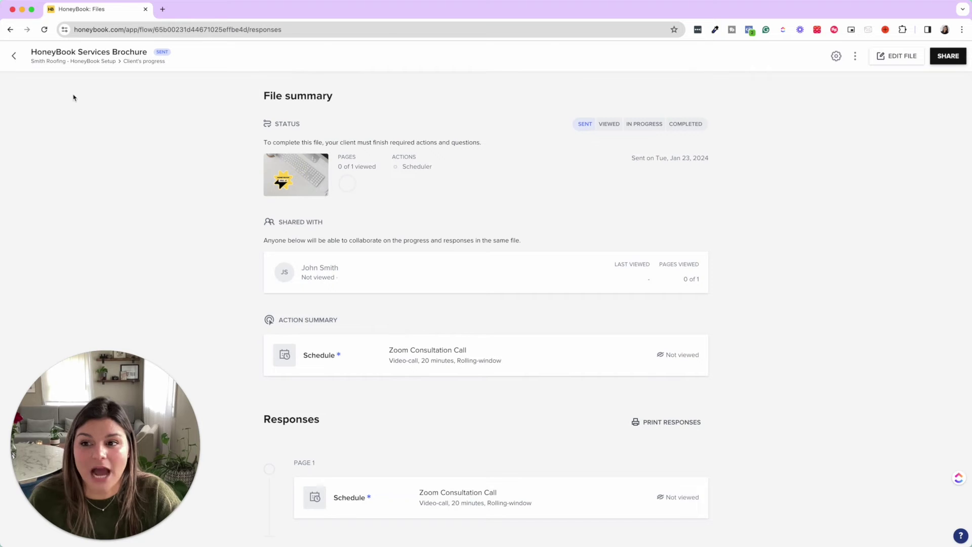
- Return to the Smith Roofing project and show its Payments tab
click(14, 57)
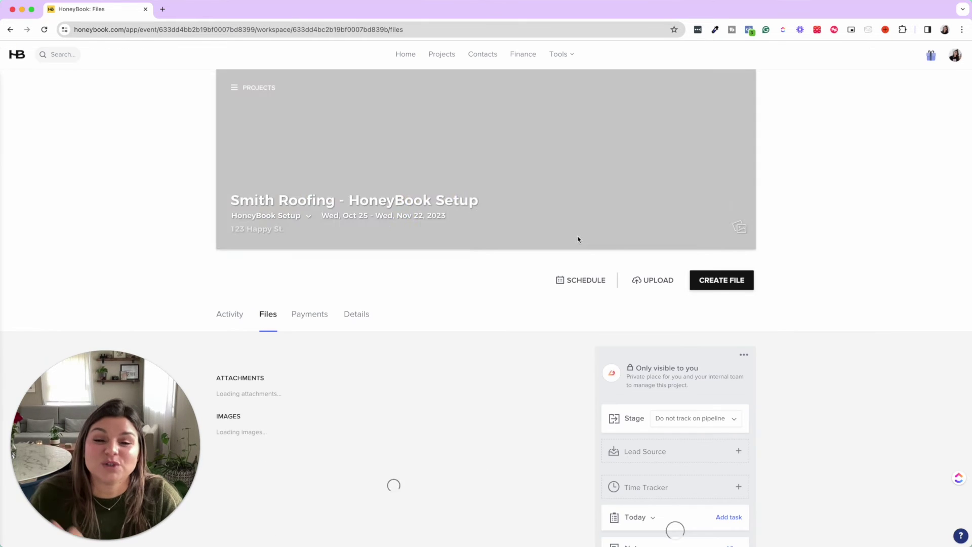
scroll(579, 239, down, 3)
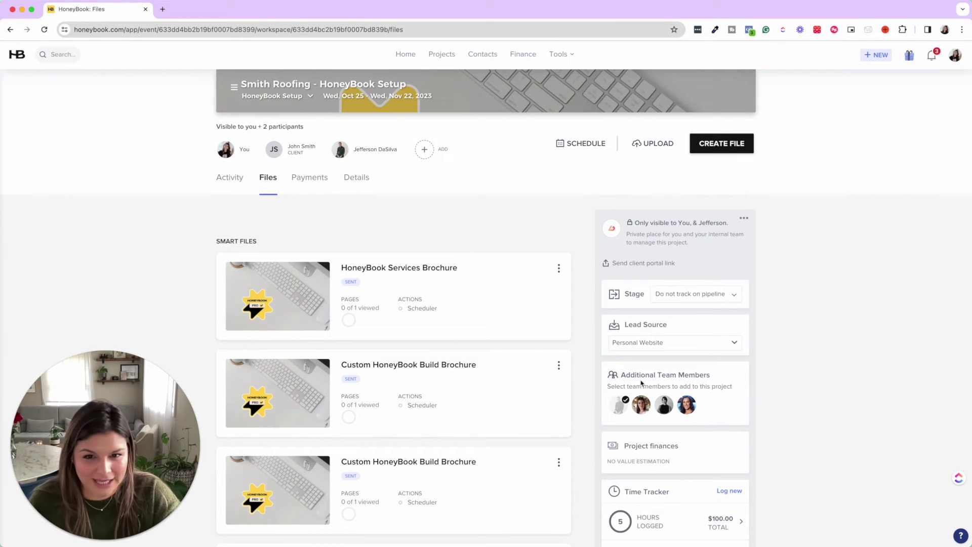
scroll(641, 383, up, 3)
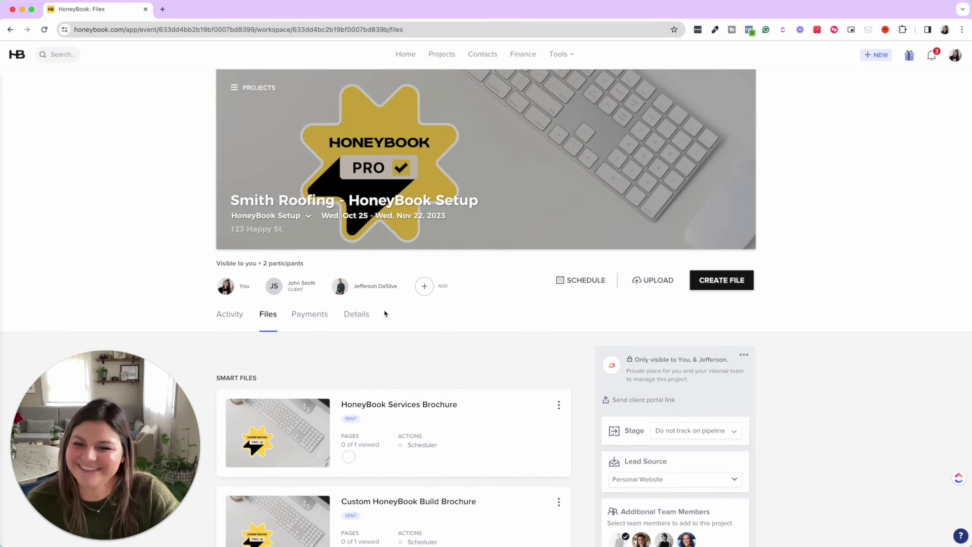
click(310, 315)
scroll(561, 380, down, 1)
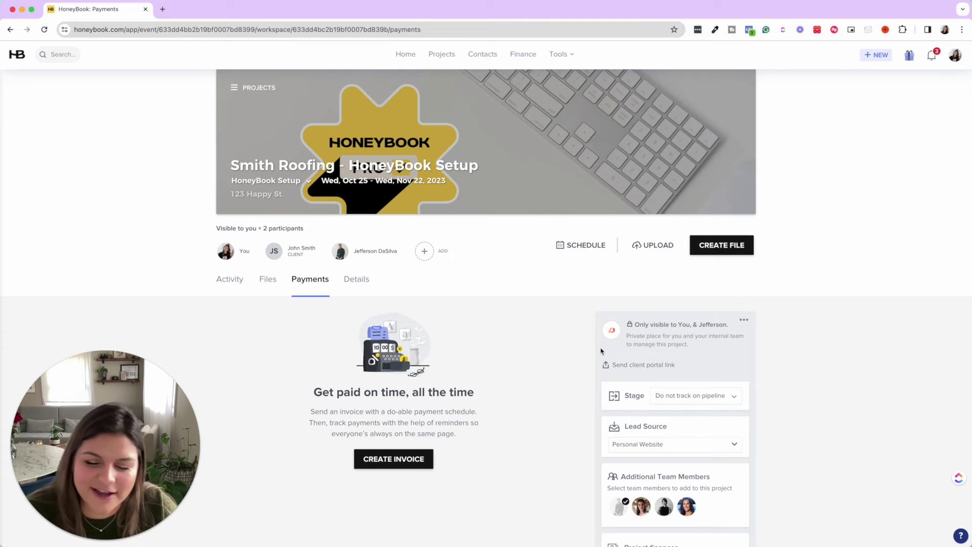
- Show the project's Details tab and review the Project Type list, keeping HoneyBook Setup
click(365, 287)
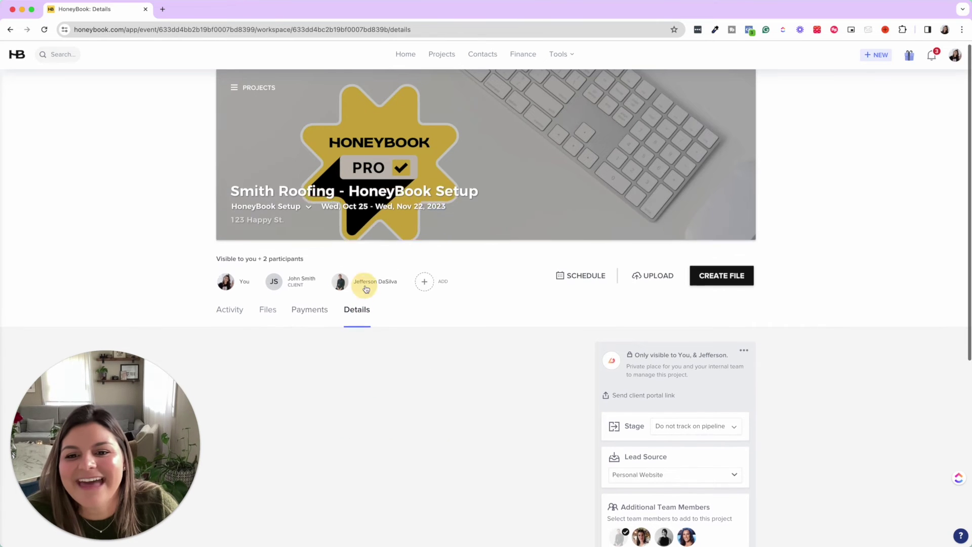
scroll(426, 329, down, 3)
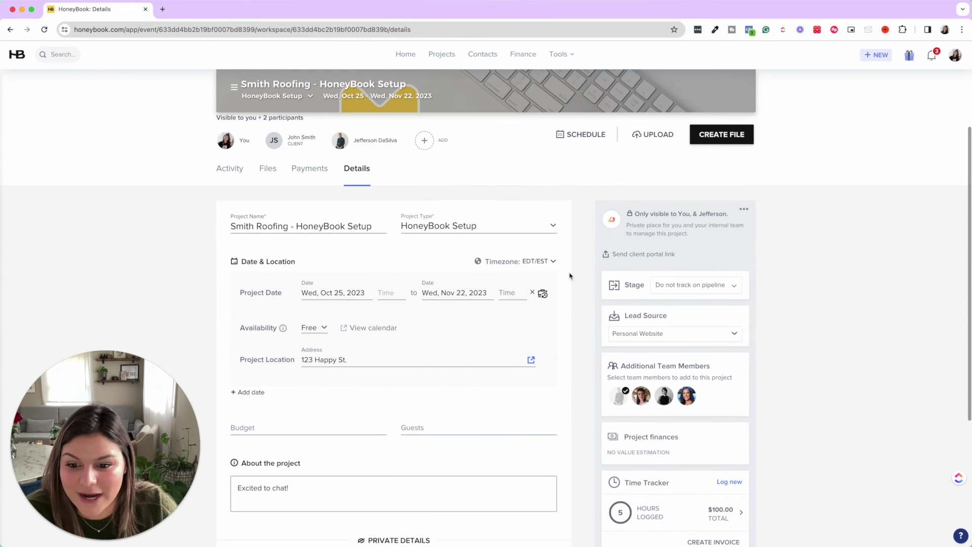
scroll(602, 524, down, 2)
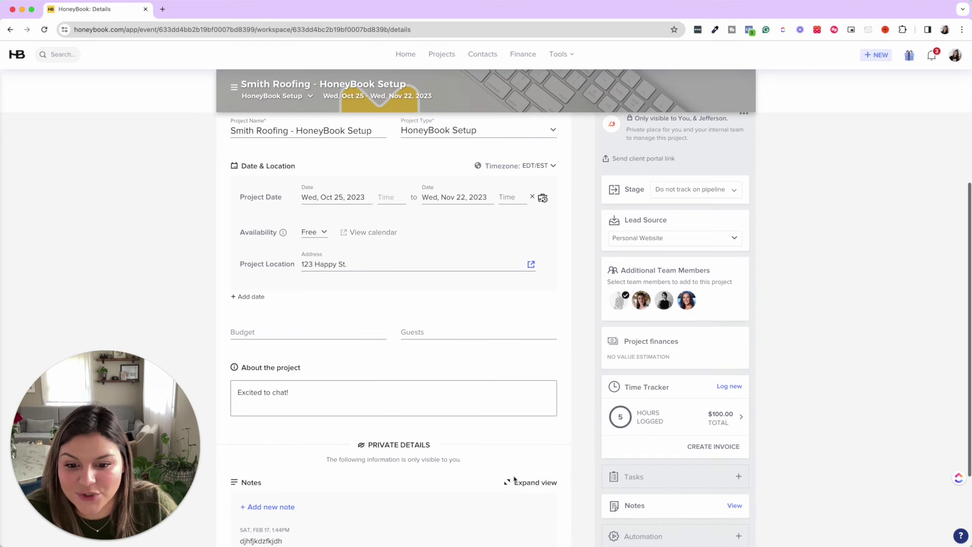
scroll(625, 295, up, 2)
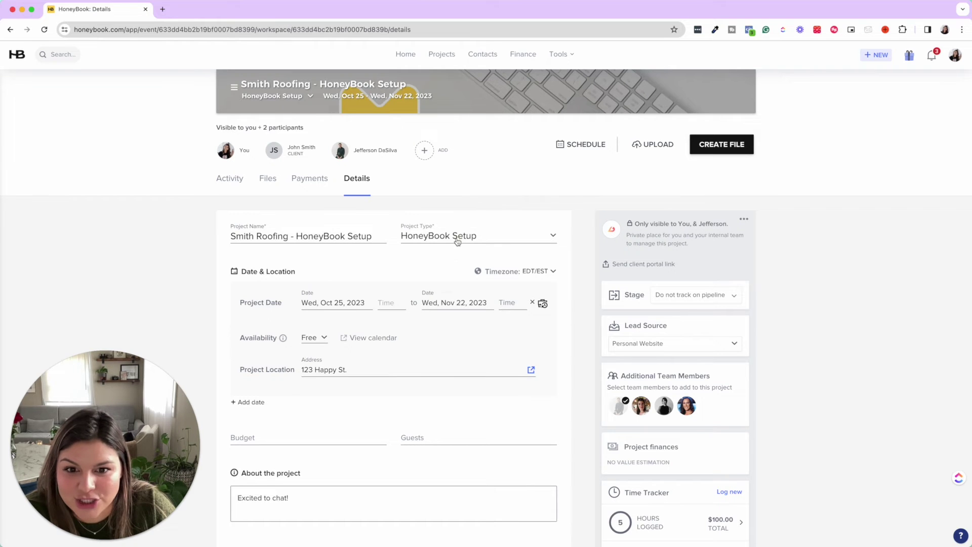
click(457, 241)
click(480, 226)
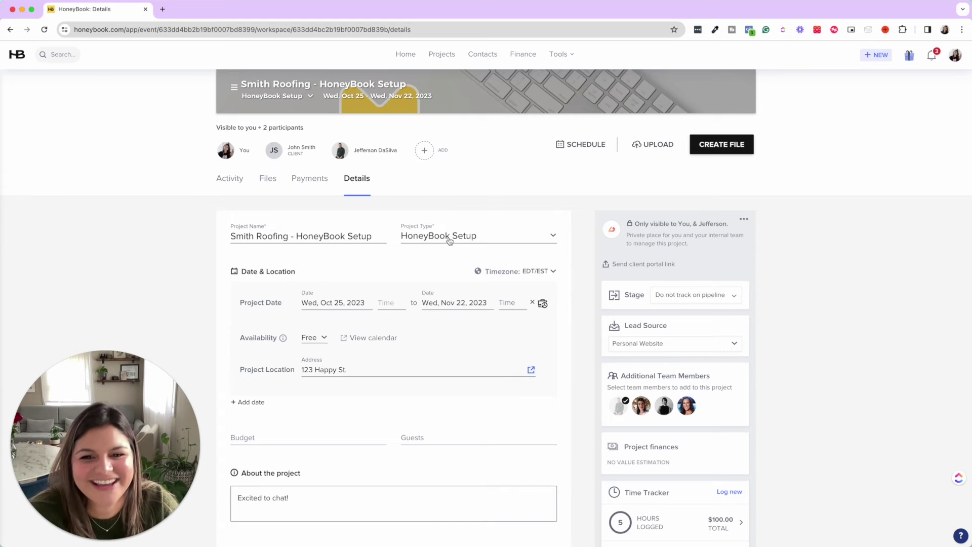
click(440, 237)
scroll(463, 304, down, 3)
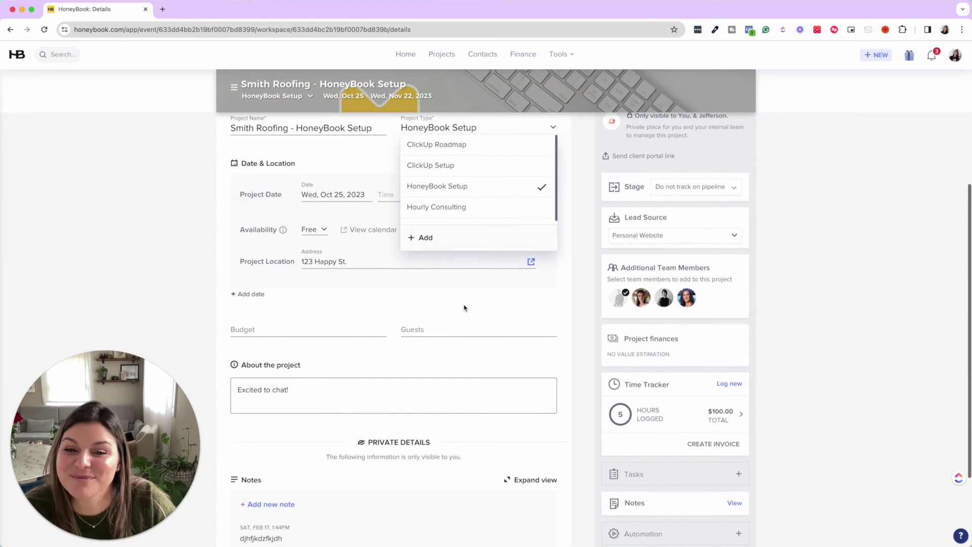
scroll(463, 303, up, 2)
click(323, 194)
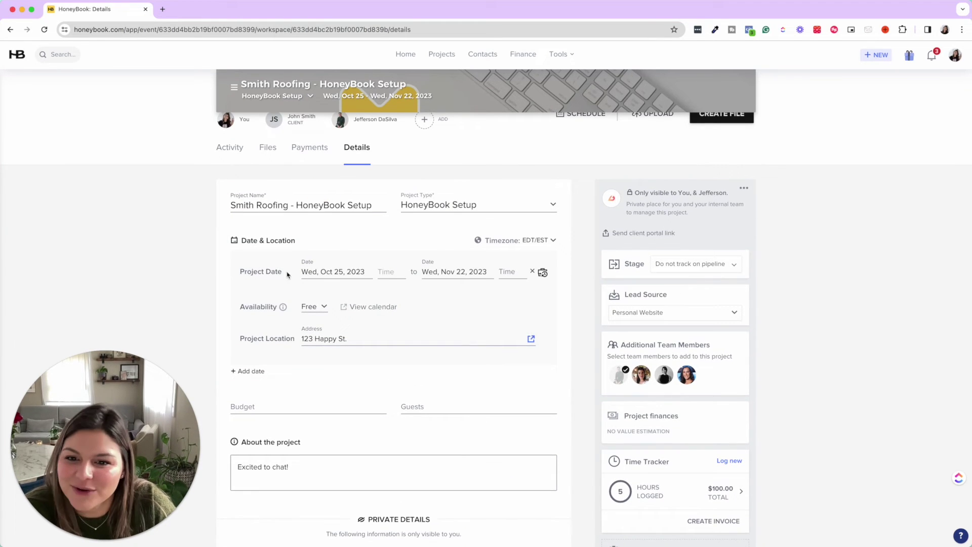
- Check the Availability choices, leaving Free, then add another date below the 123 Happy St. address
click(323, 308)
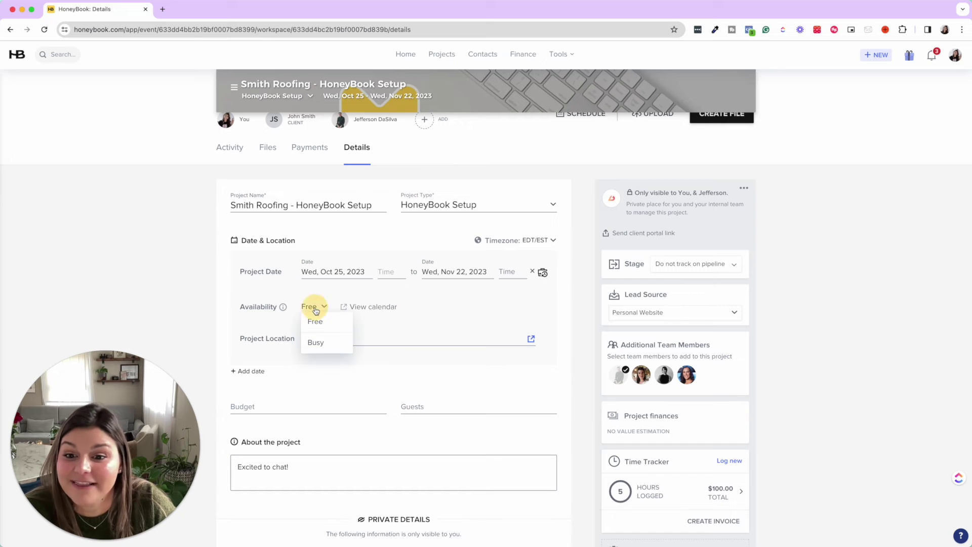
click(339, 282)
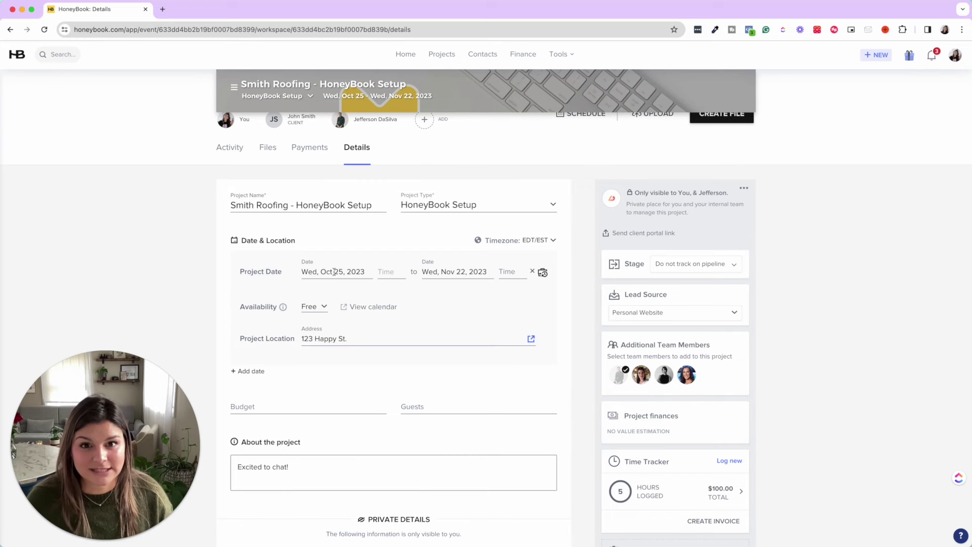
click(320, 306)
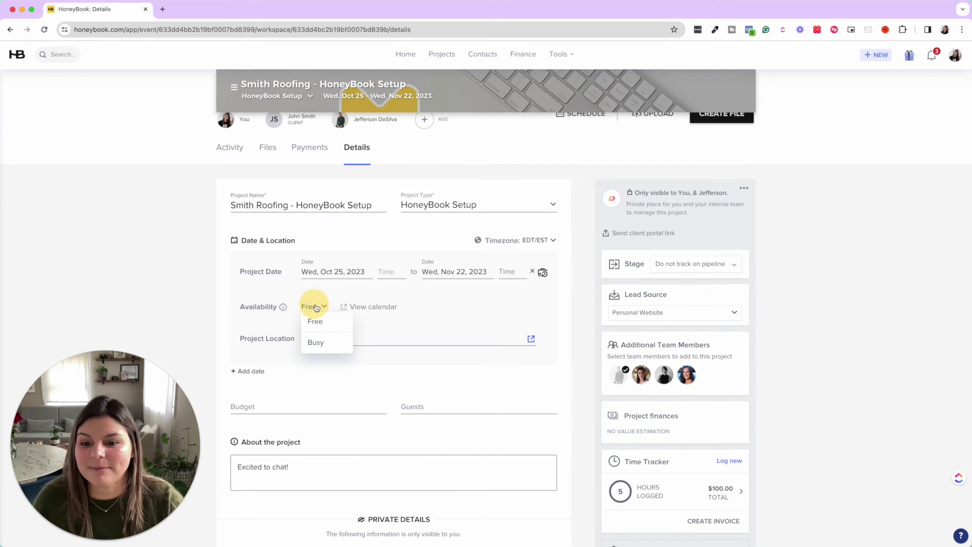
click(447, 291)
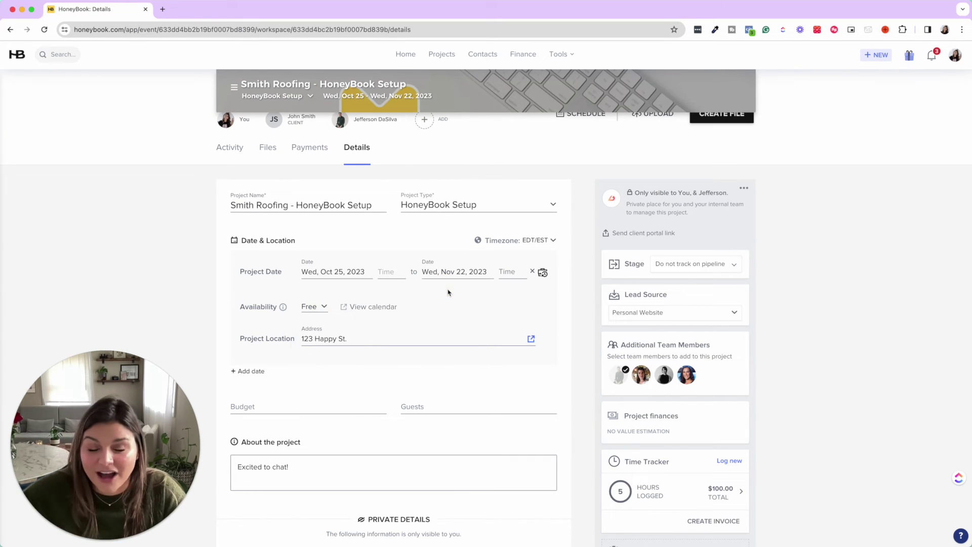
click(317, 307)
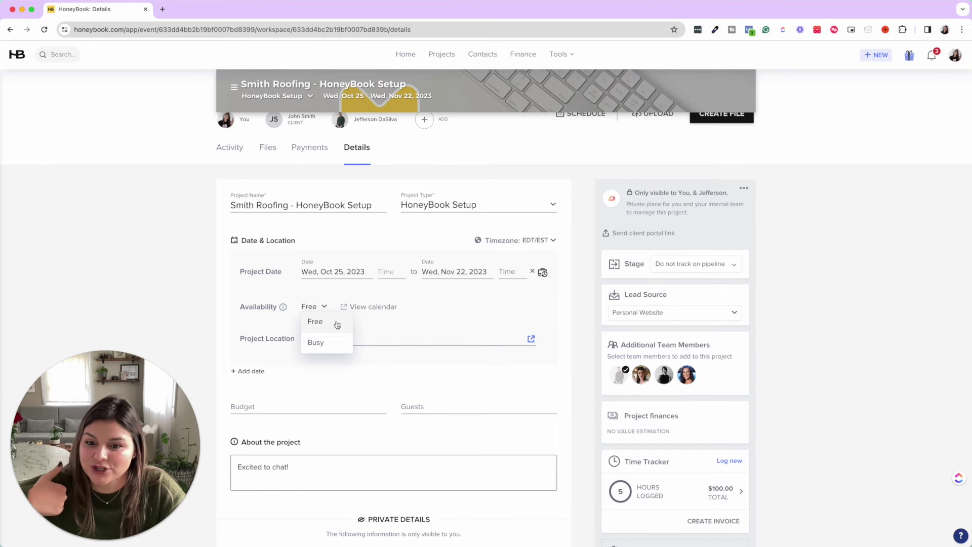
click(324, 288)
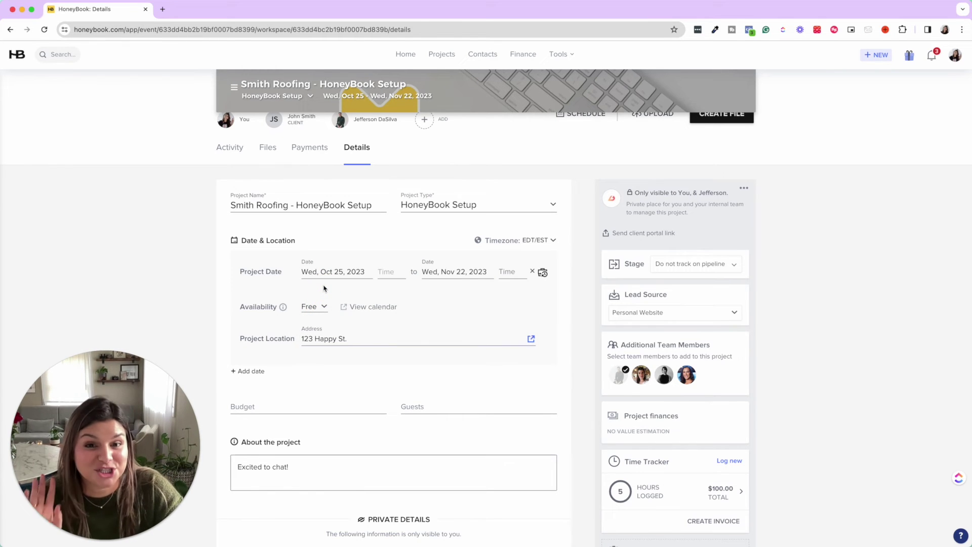
click(310, 307)
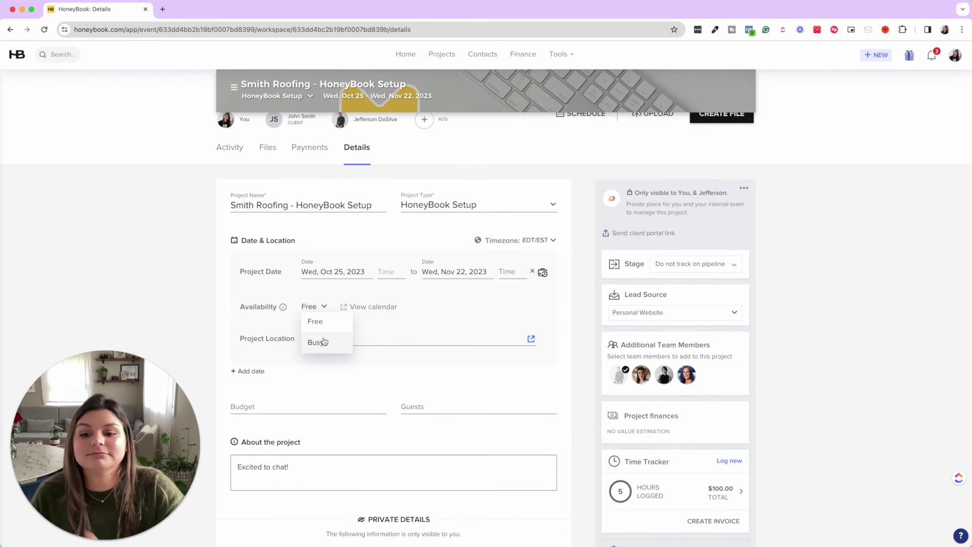
click(411, 295)
click(349, 339)
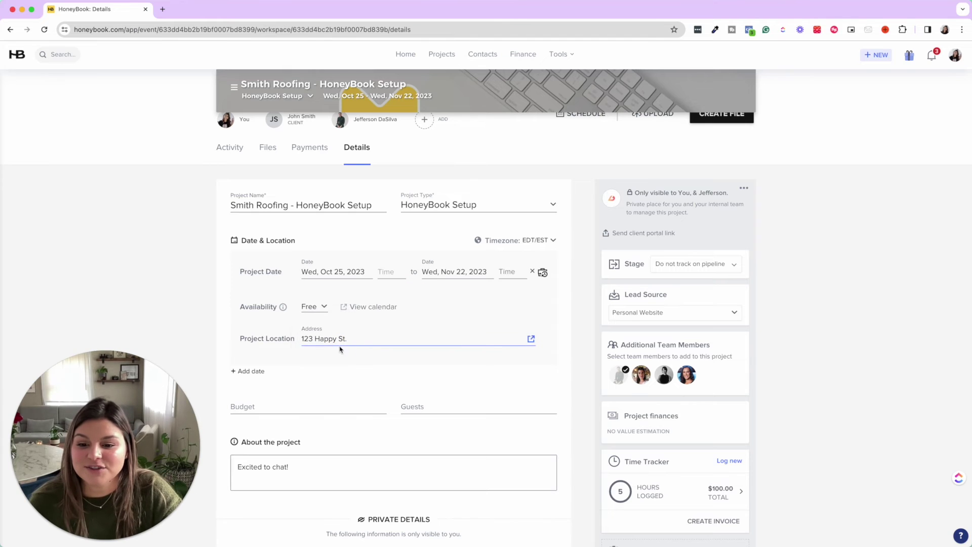
click(281, 363)
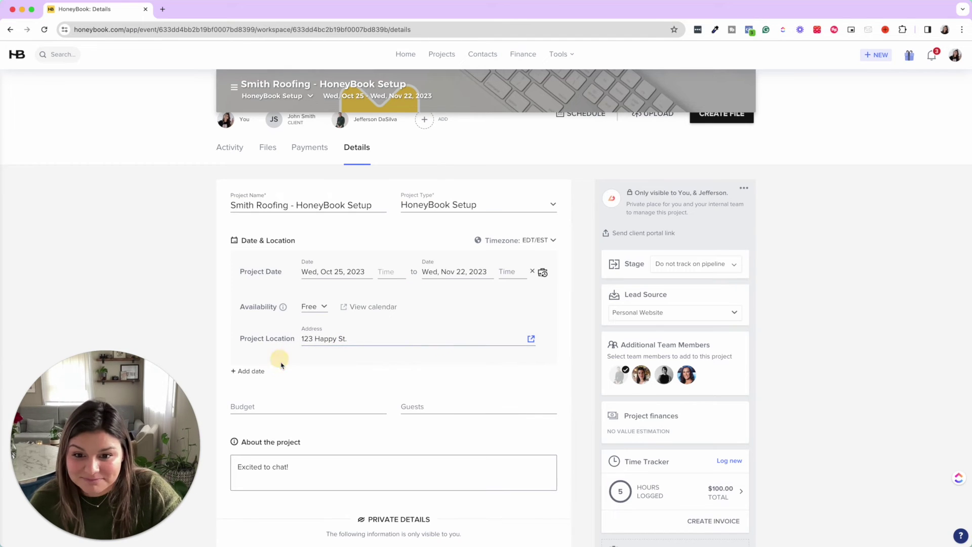
click(256, 371)
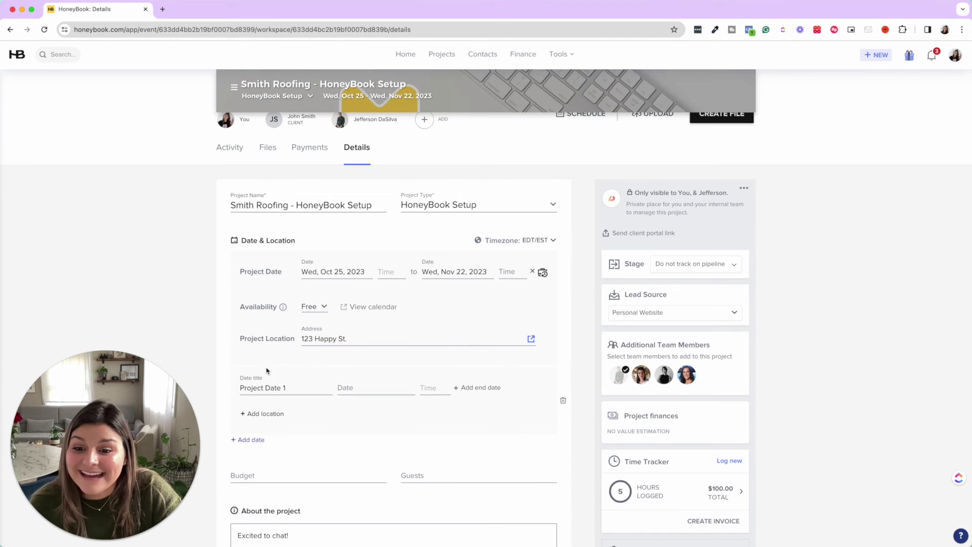
- Remove the Project Date 1 row and try the budget, guests and About the project fields
triple_click(299, 385)
click(304, 388)
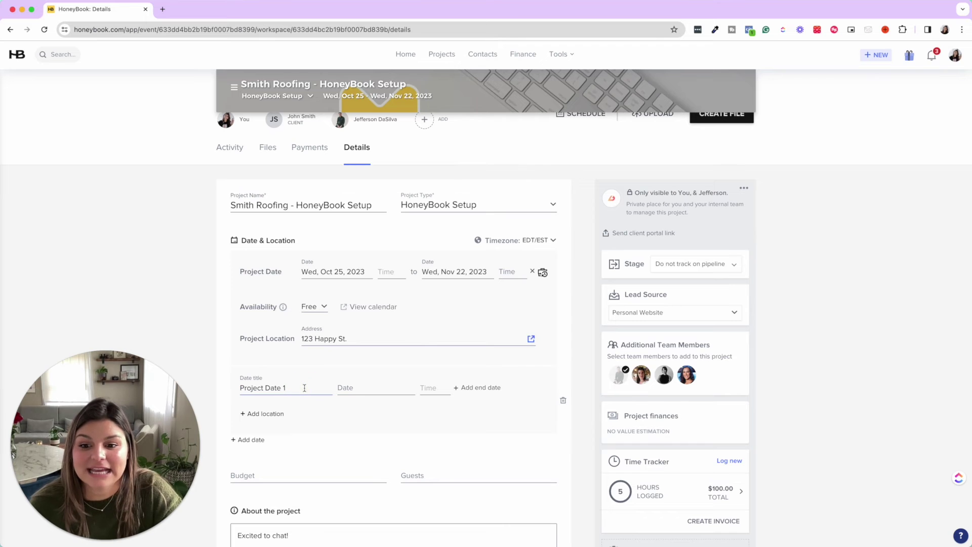
drag(304, 388, 195, 383)
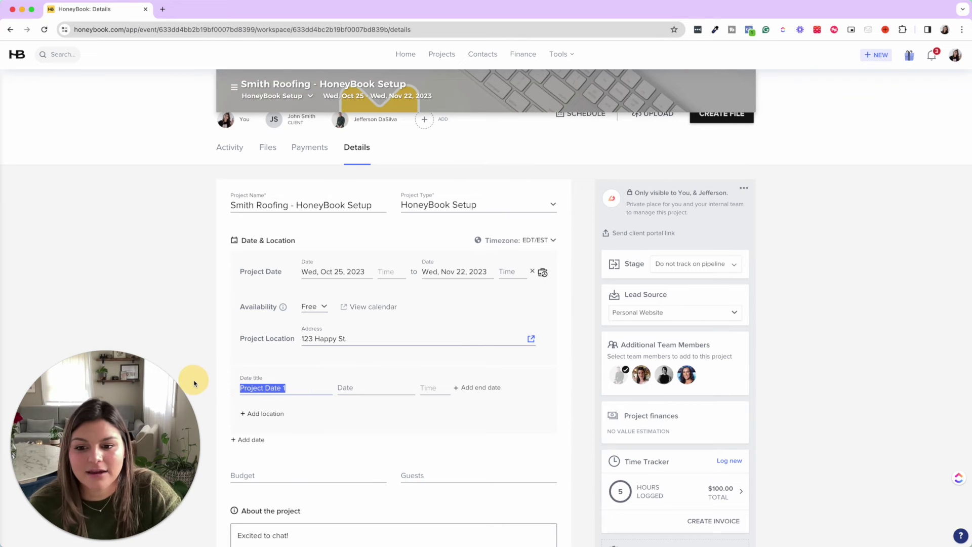
click(302, 389)
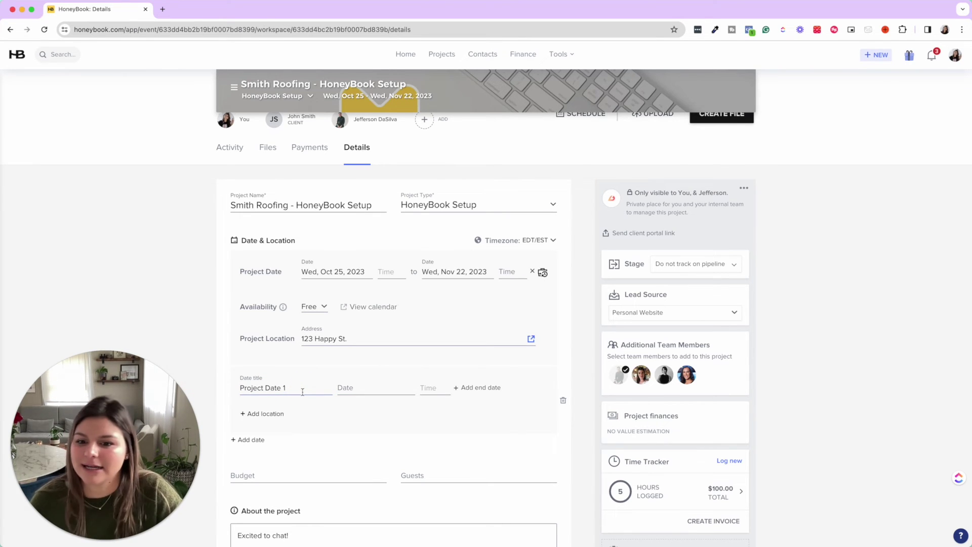
click(564, 401)
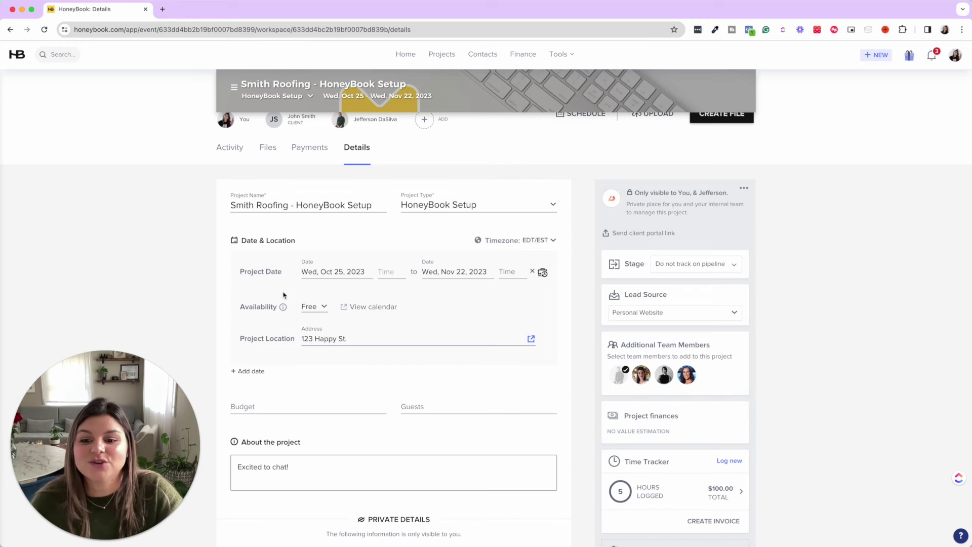
scroll(342, 385, down, 3)
click(256, 297)
click(449, 295)
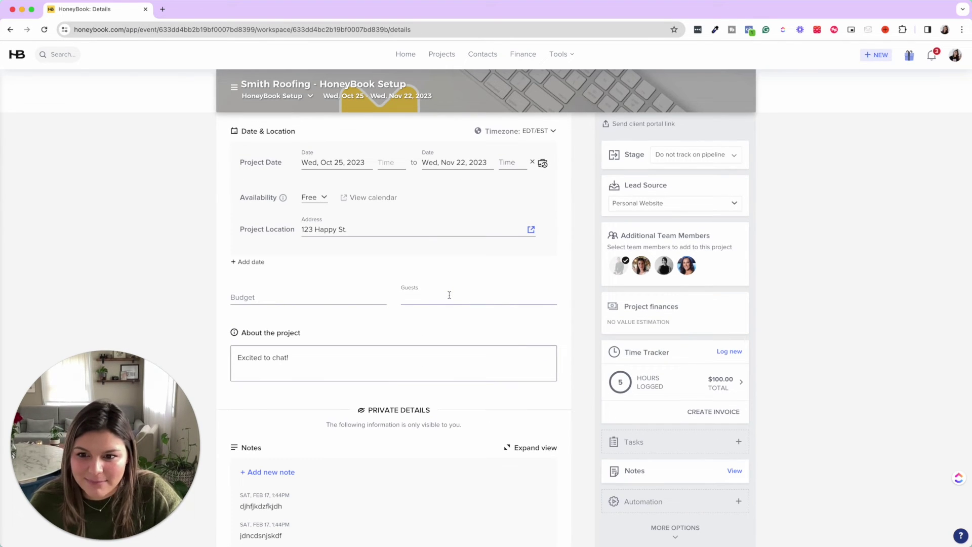
click(308, 362)
scroll(320, 355, up, 1)
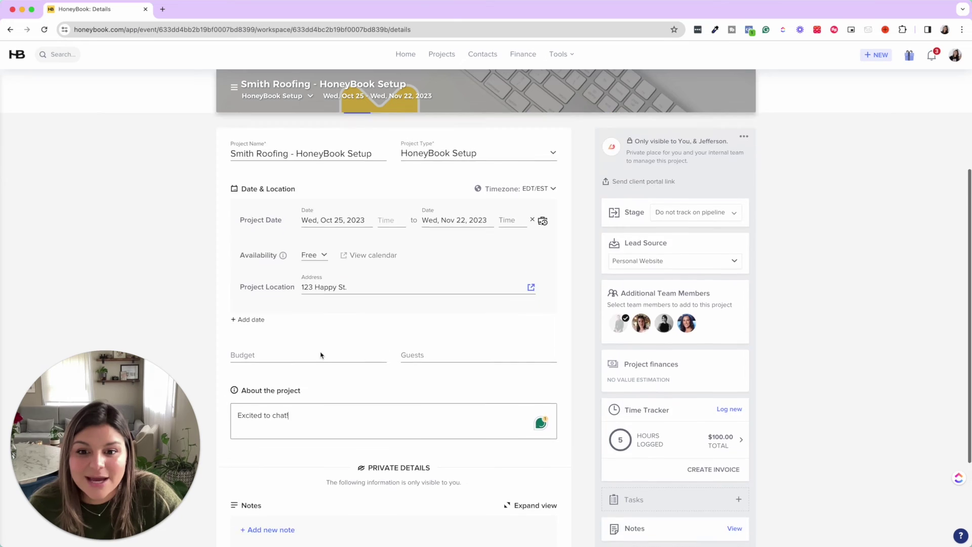
scroll(320, 354, up, 2)
- Edit Project Details from Company settings > Preferences
click(954, 57)
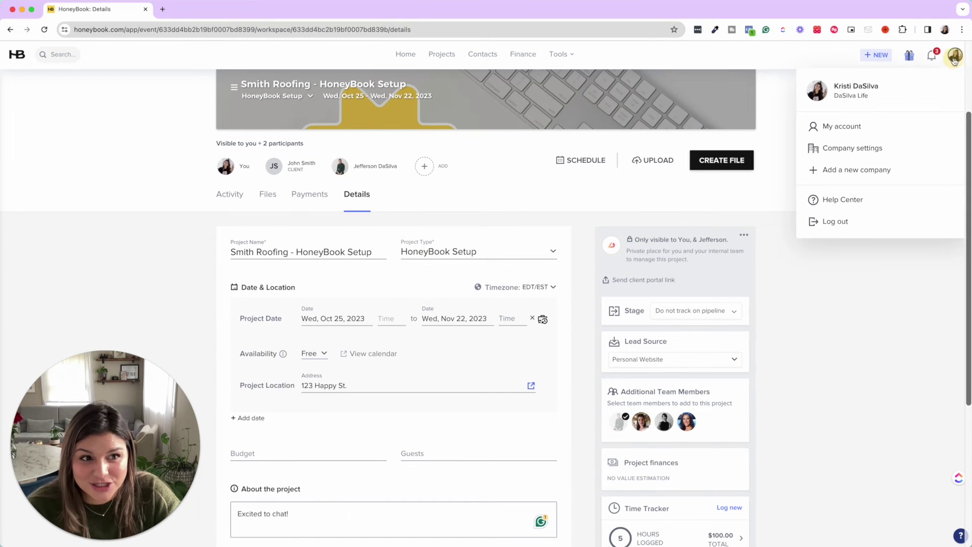
click(884, 153)
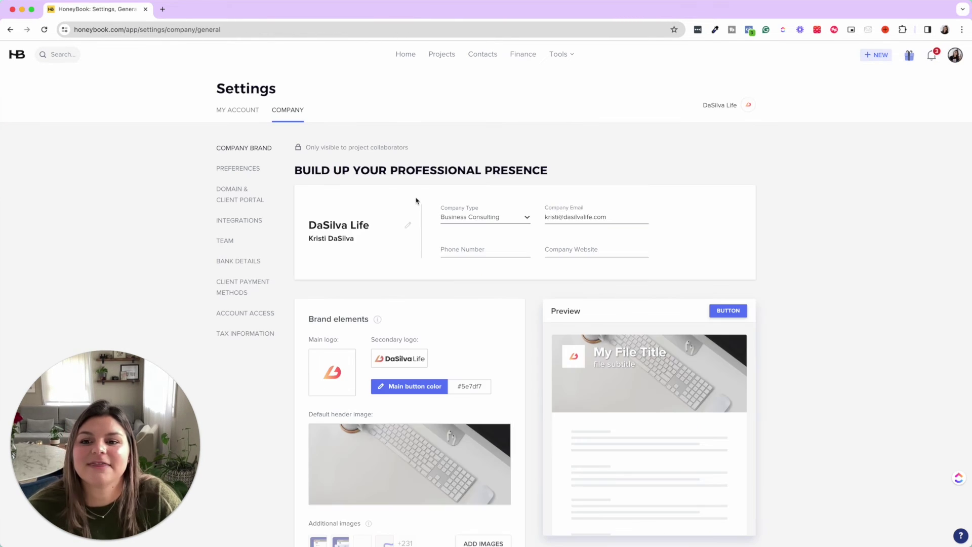
click(253, 172)
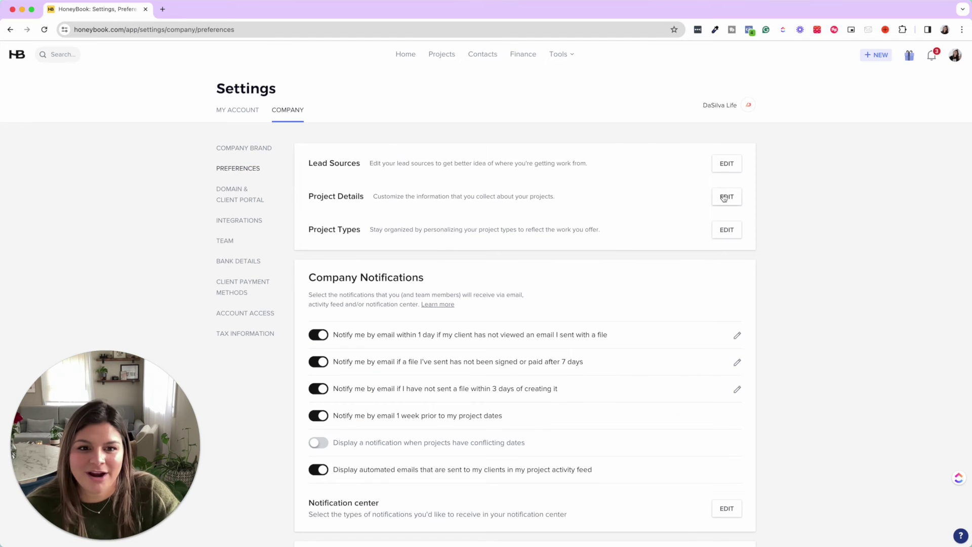
click(723, 196)
scroll(545, 293, down, 1)
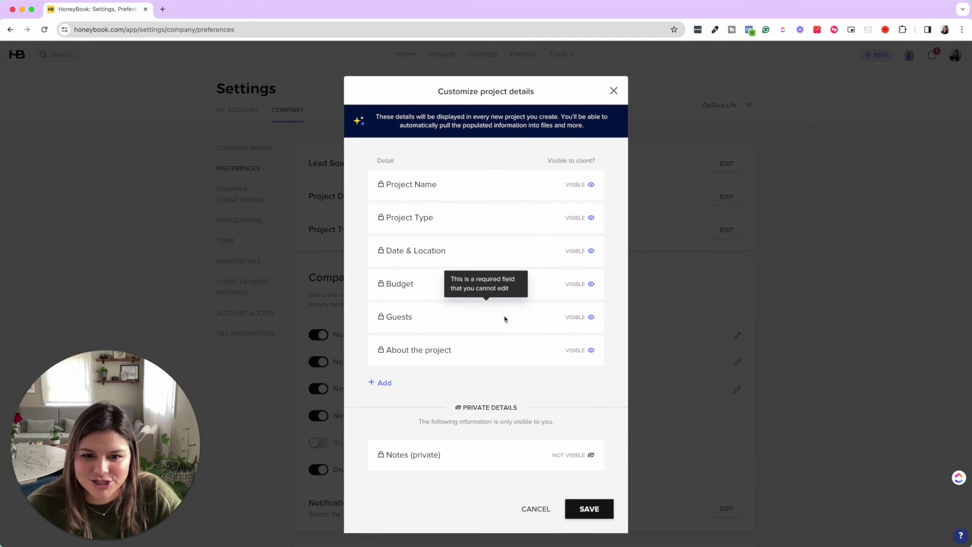
- Add and delete a trial Short text detail, close the dialog, and go back to Company Brand
click(391, 382)
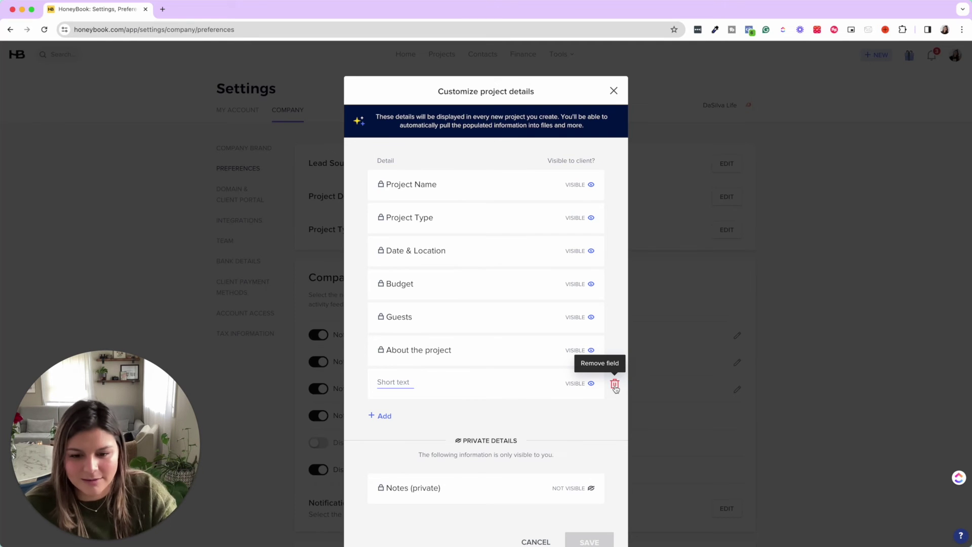
click(615, 385)
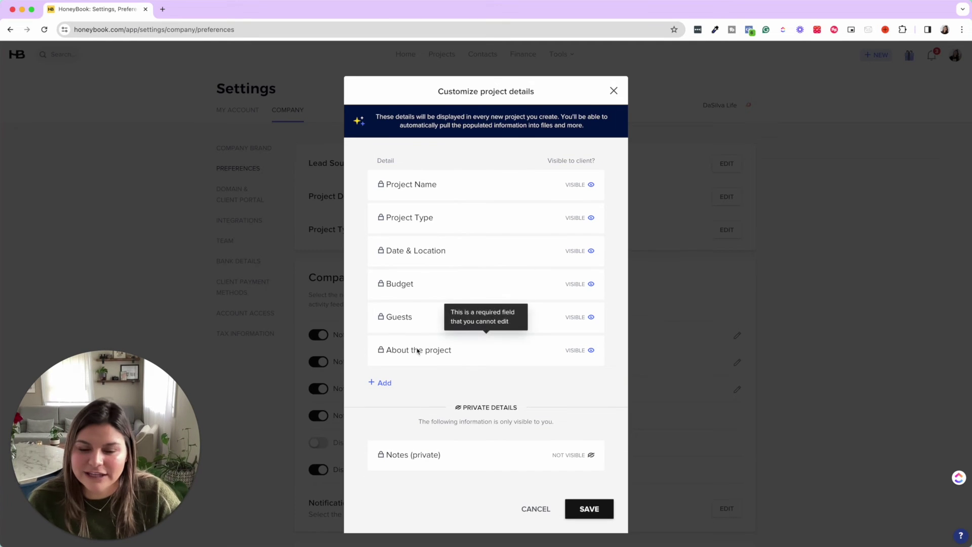
click(614, 92)
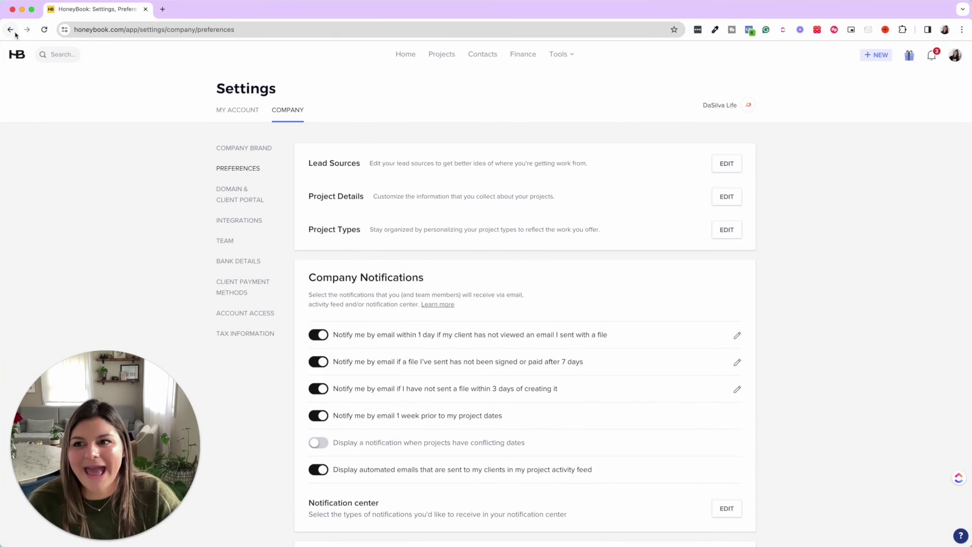
click(11, 30)
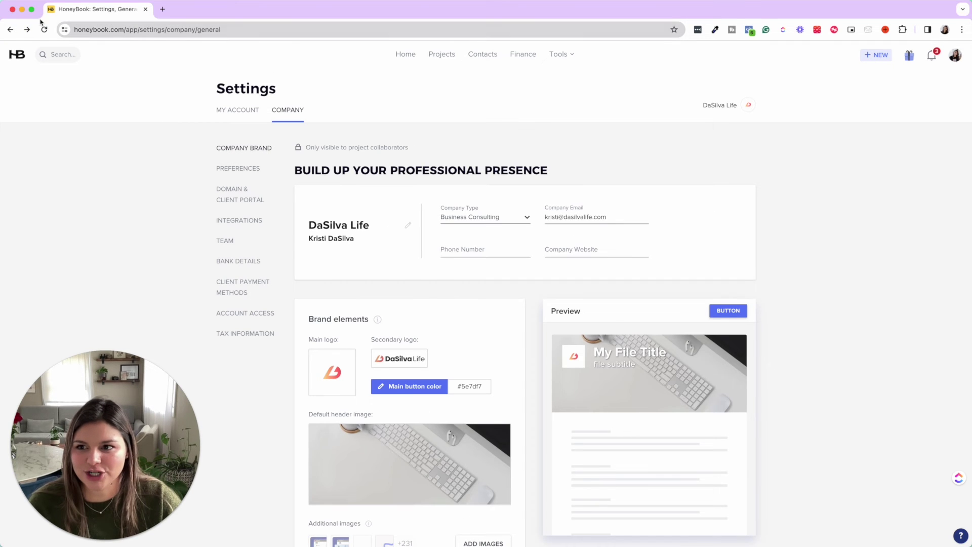
- Go back to the Smith Roofing Details tab and view its private Notes in expanded view
click(10, 30)
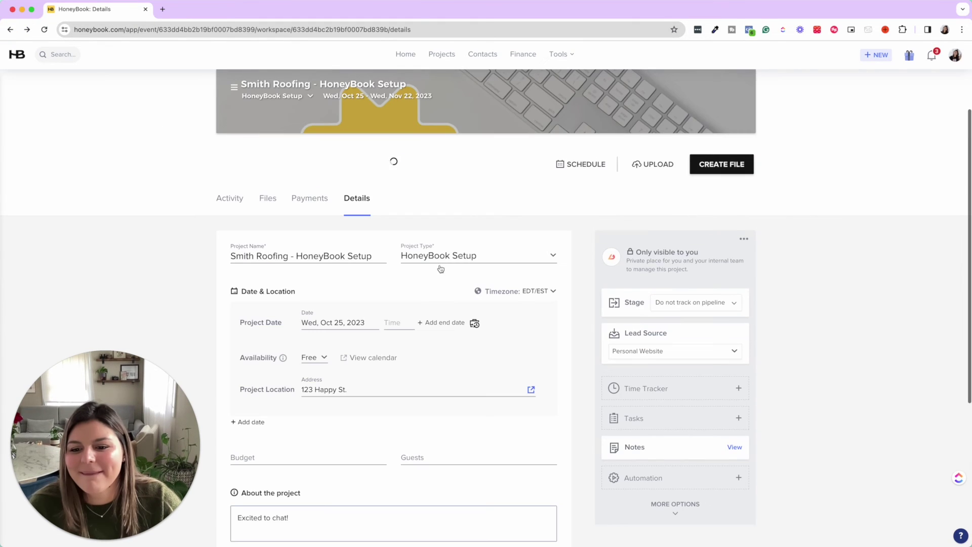
scroll(440, 269, down, 5)
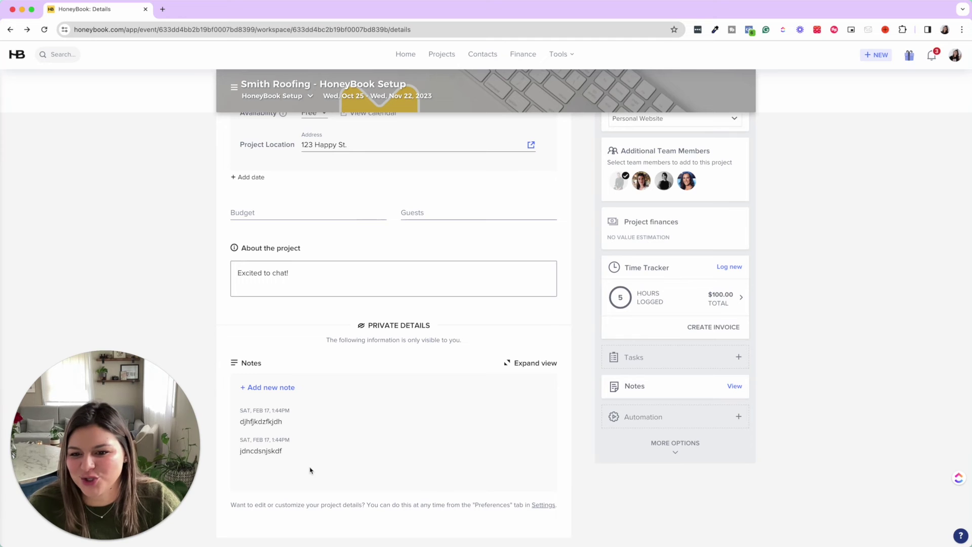
click(530, 363)
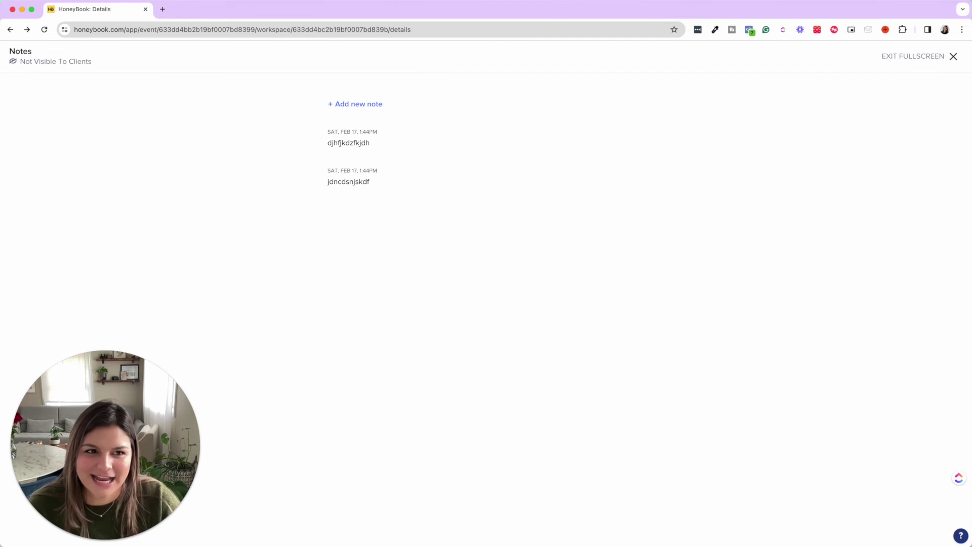
click(954, 56)
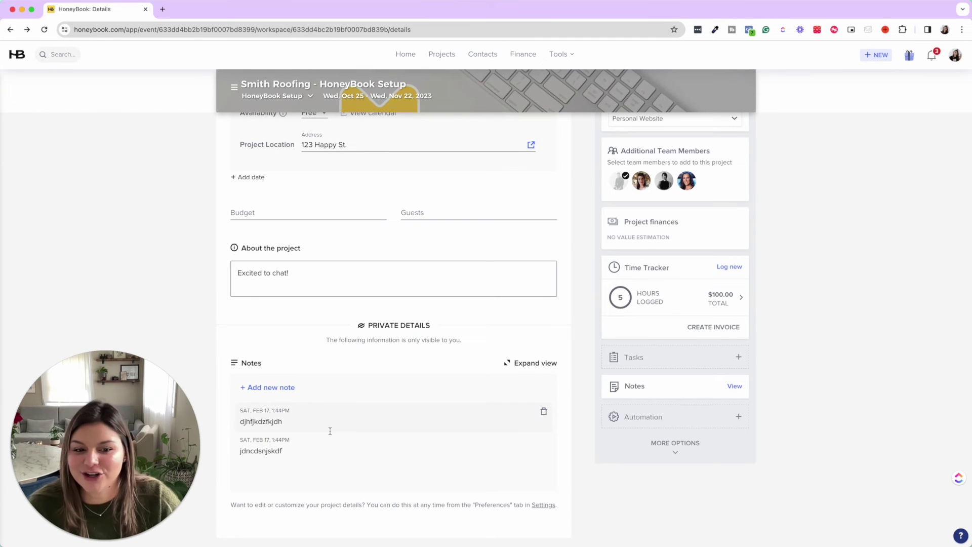
scroll(330, 431, up, 10)
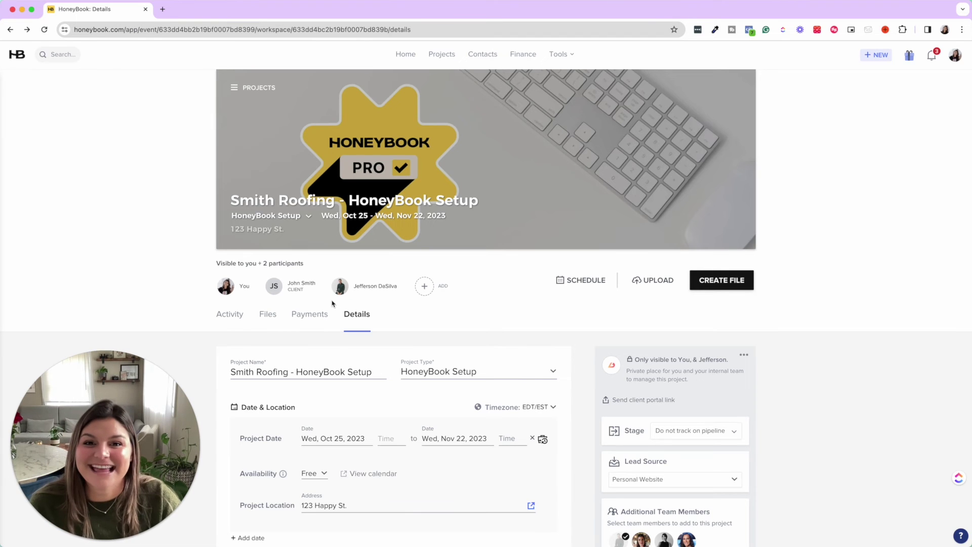
- Choose Go to client workspace from the Smith Roofing client participant's options
click(301, 287)
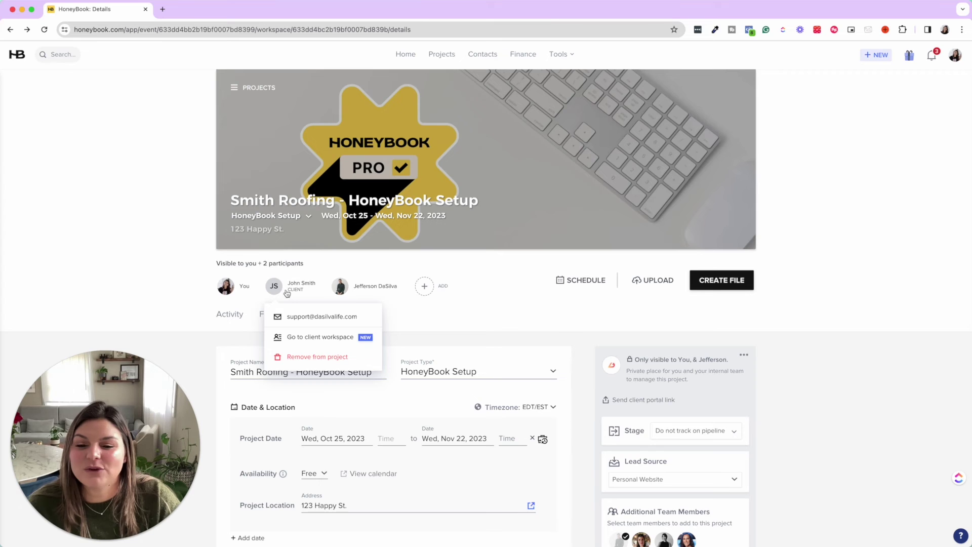
click(299, 337)
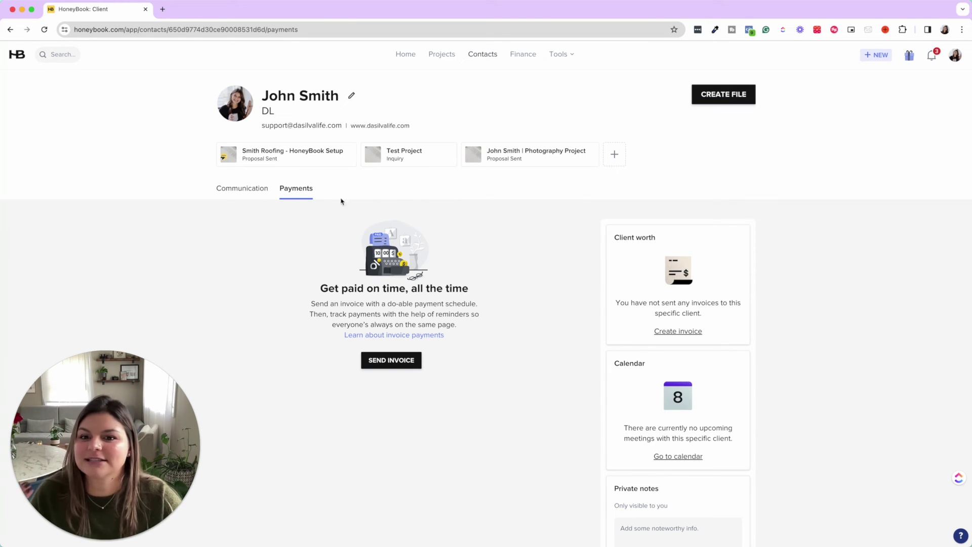
- Show the client's Communication feed and private notes, briefly checking the Payments tab
click(239, 189)
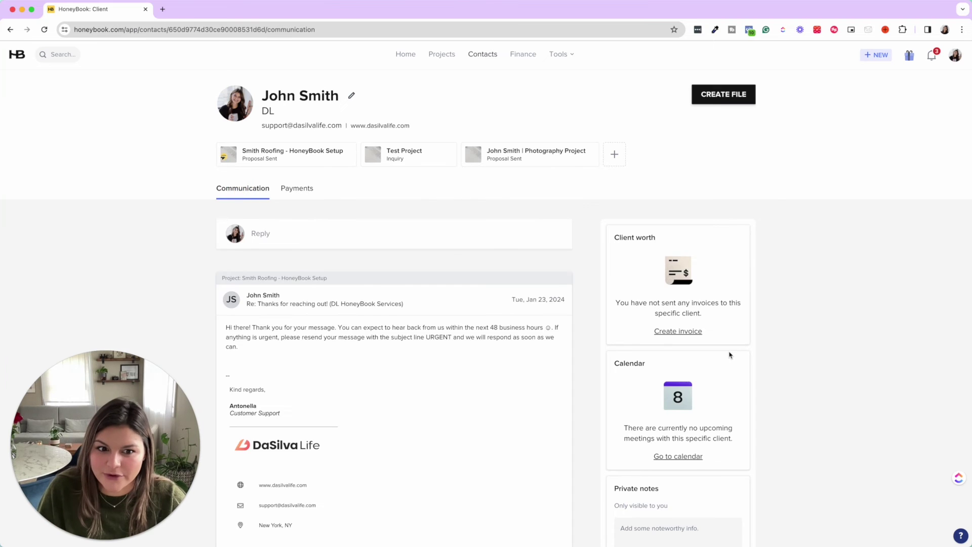
scroll(729, 355, down, 2)
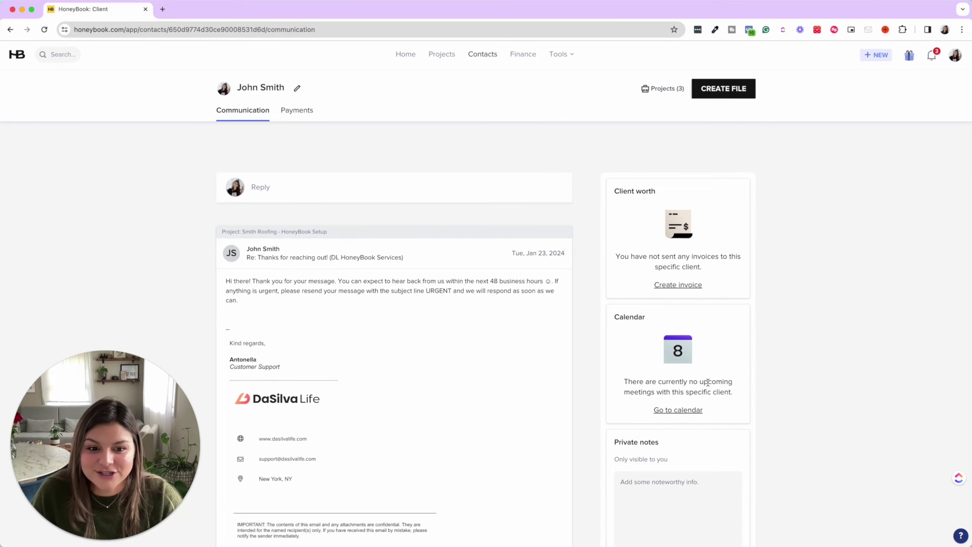
scroll(707, 382, down, 3)
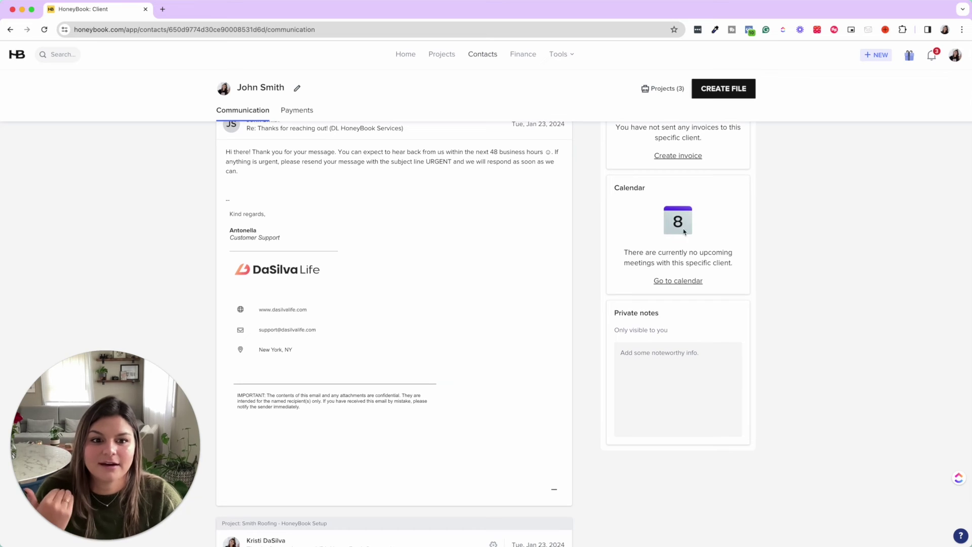
click(684, 386)
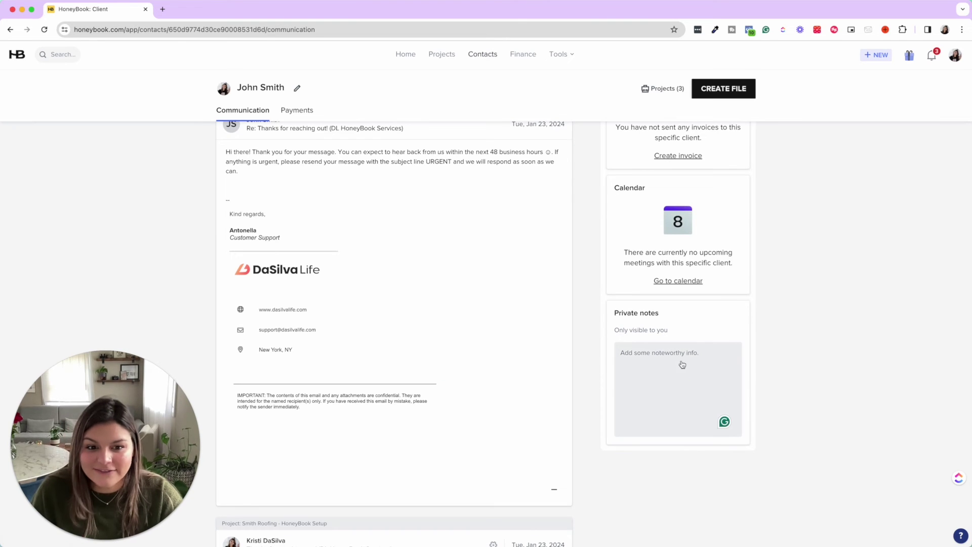
scroll(679, 360, down, 1)
scroll(679, 359, up, 5)
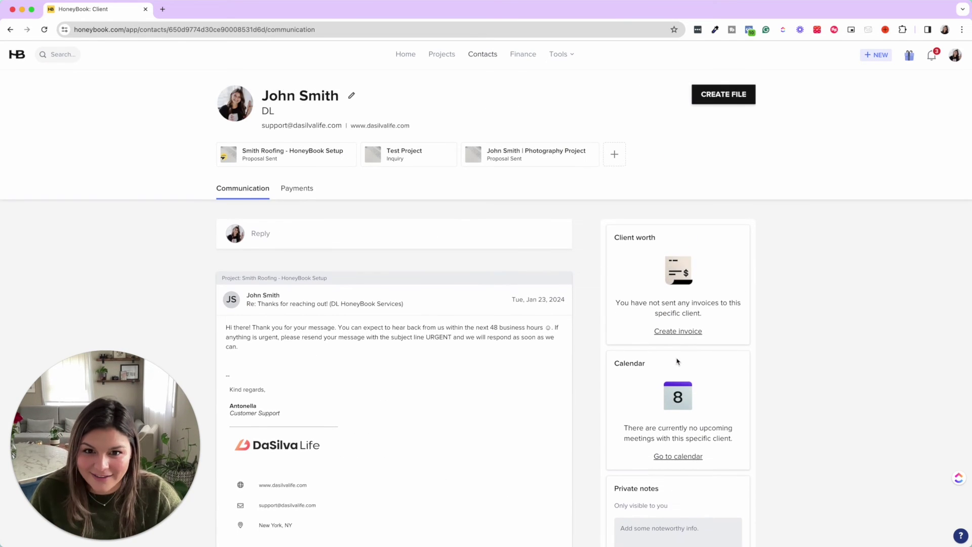
click(297, 189)
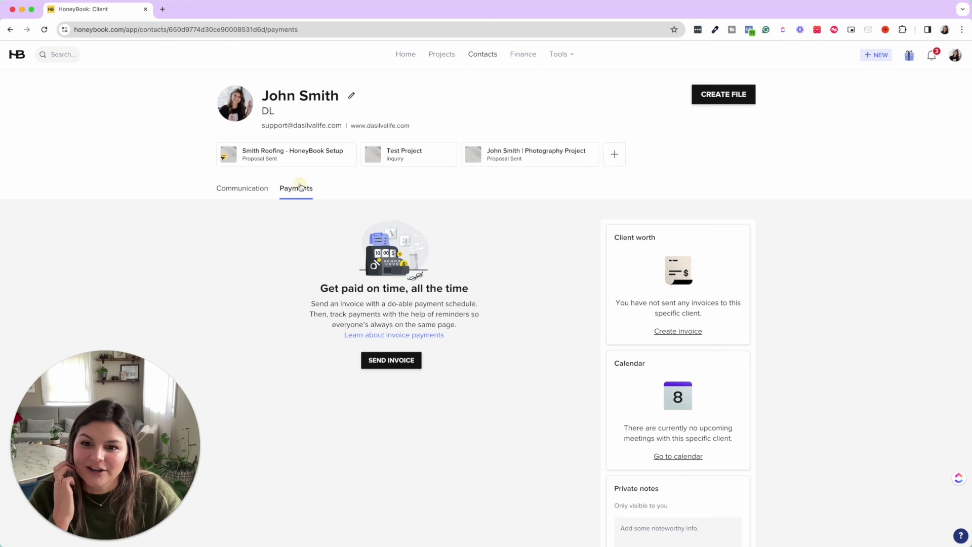
click(254, 189)
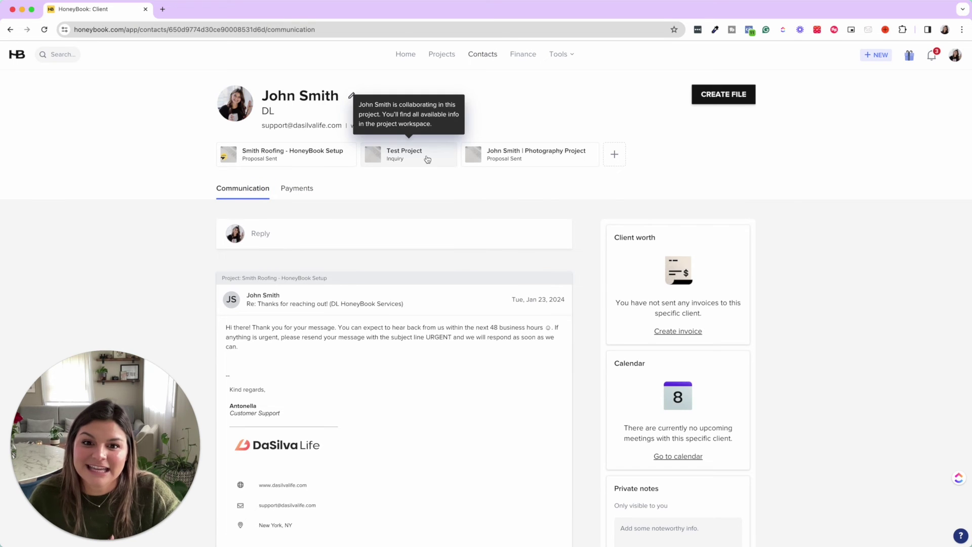
- Visit the Test Project workspace, return to the contact page, and look over the + NEW list
click(428, 159)
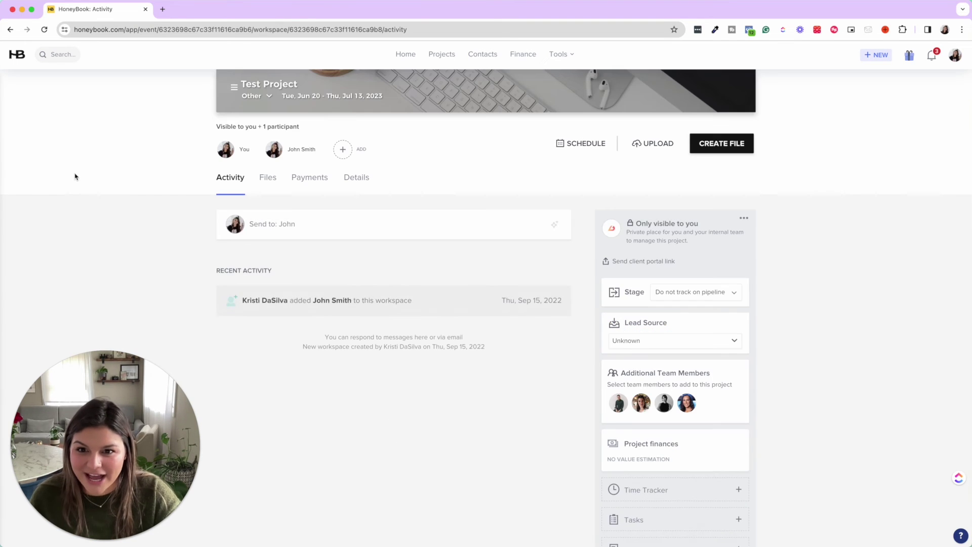
scroll(76, 174, up, 3)
click(23, 32)
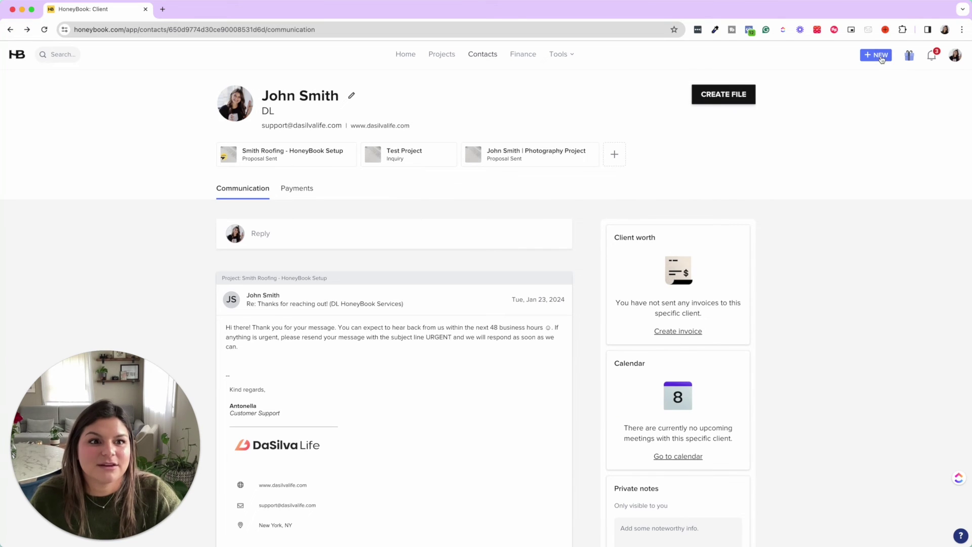
click(882, 57)
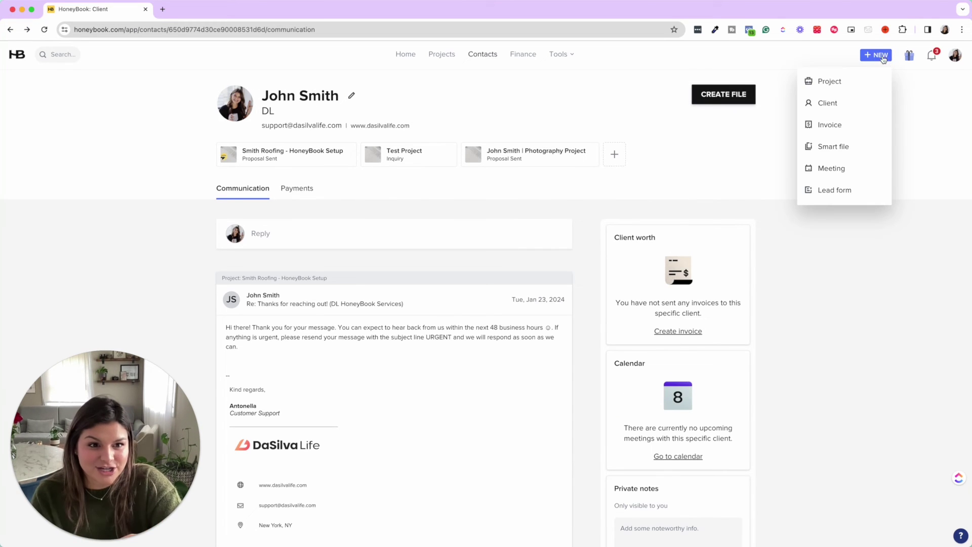
click(530, 93)
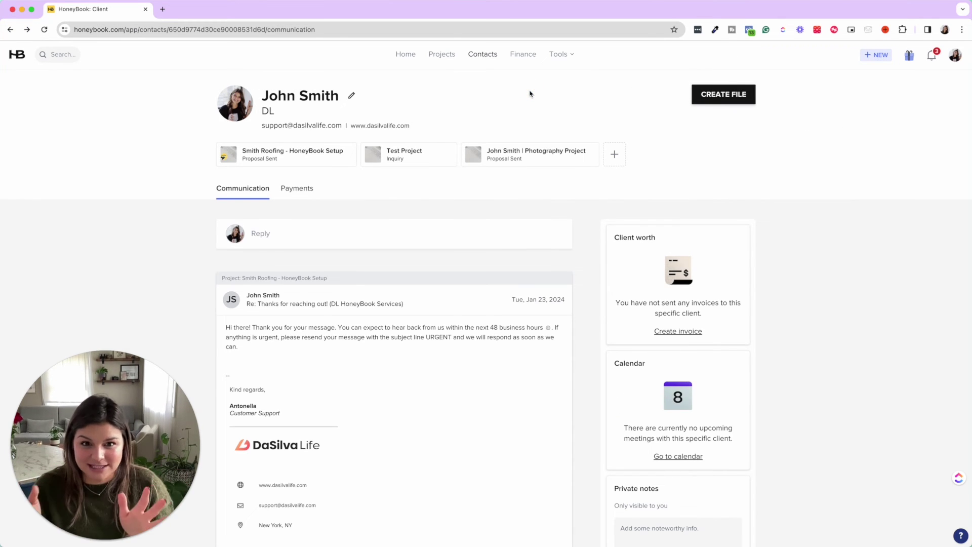
click(876, 54)
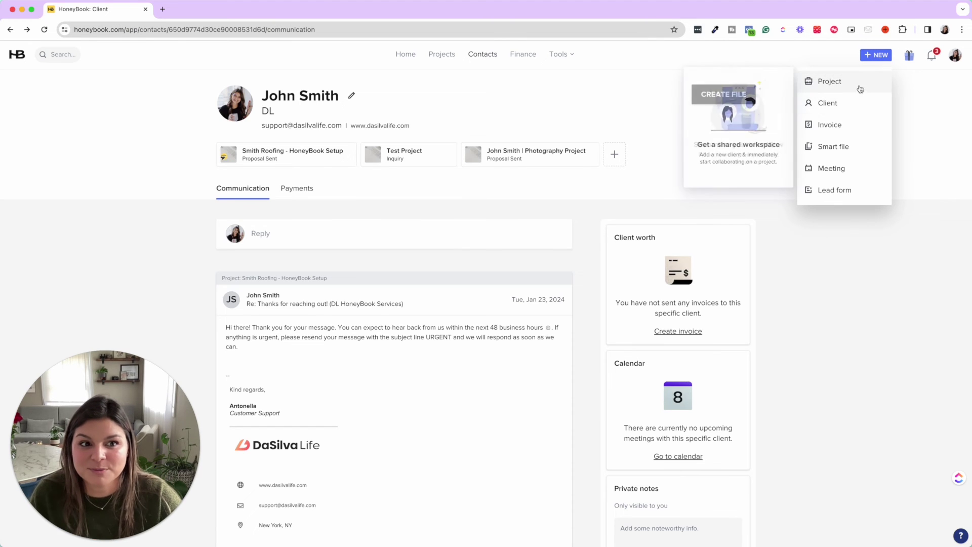
click(606, 94)
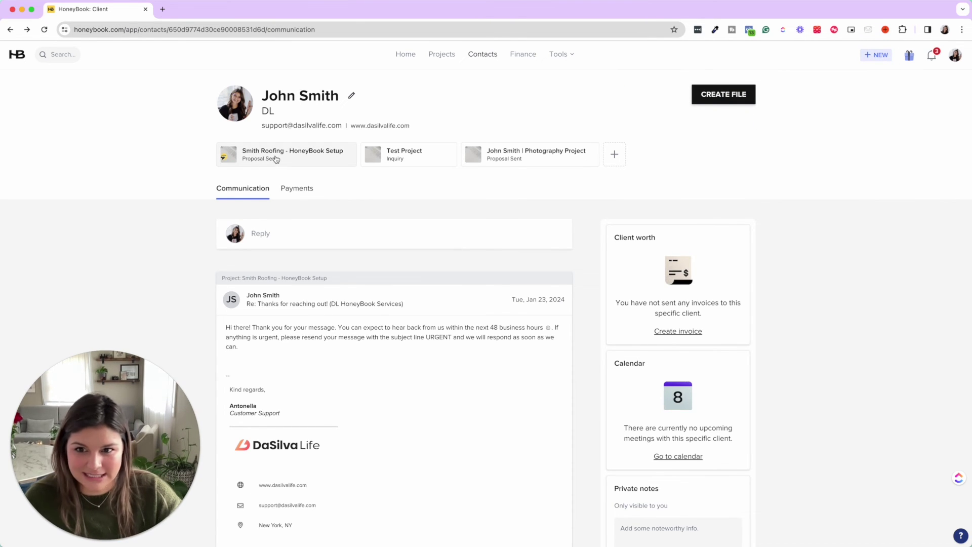
mouse_move(510, 159)
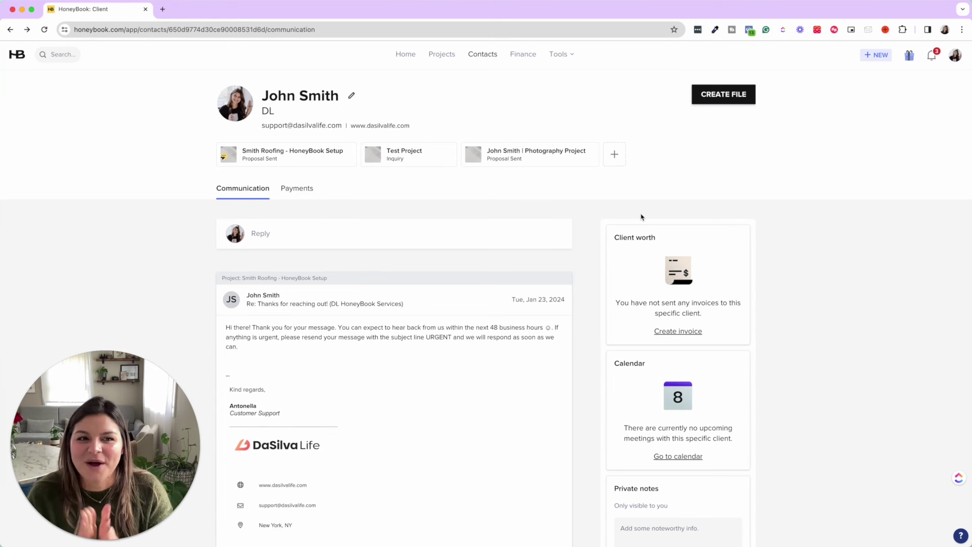
click(954, 56)
- Start customizing the login screen from Company settings > Domain & Client Portal
click(887, 156)
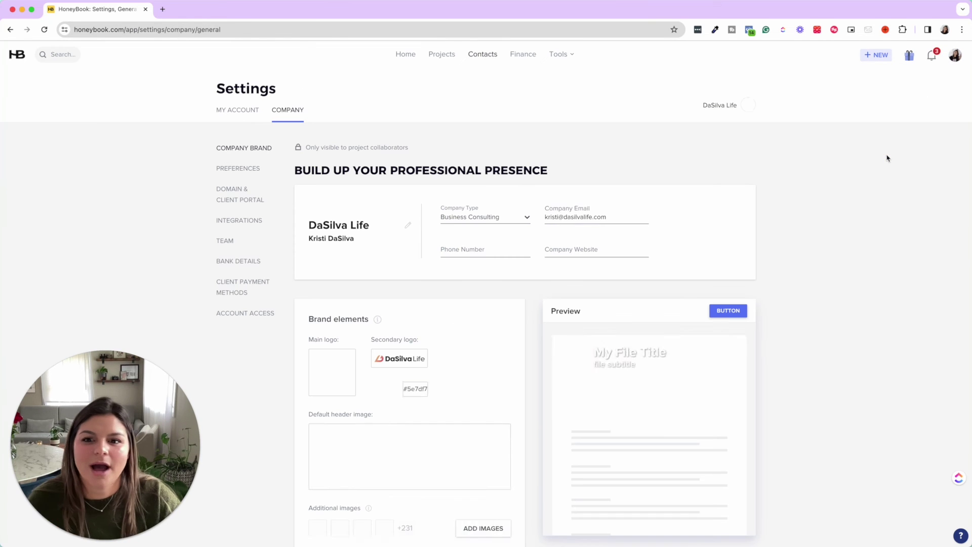
click(256, 199)
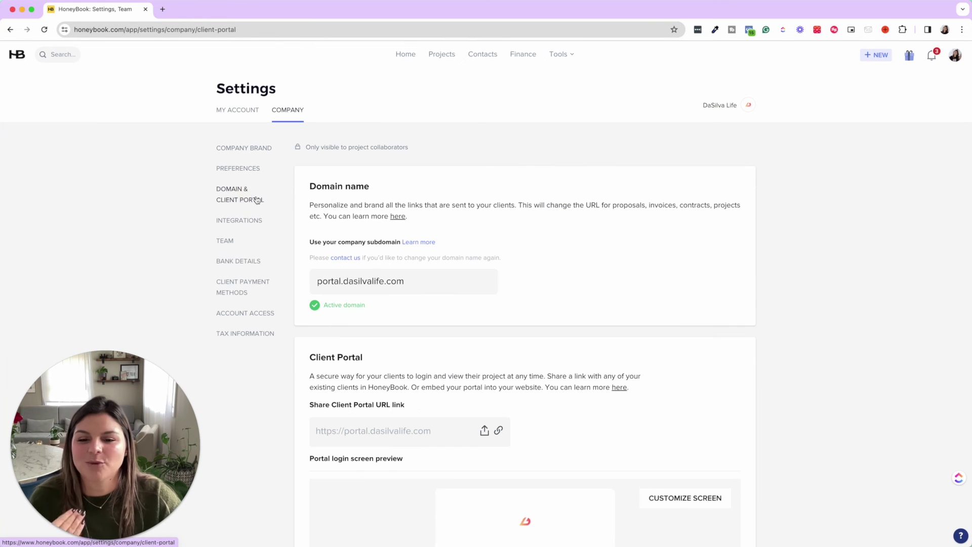
scroll(496, 284, down, 2)
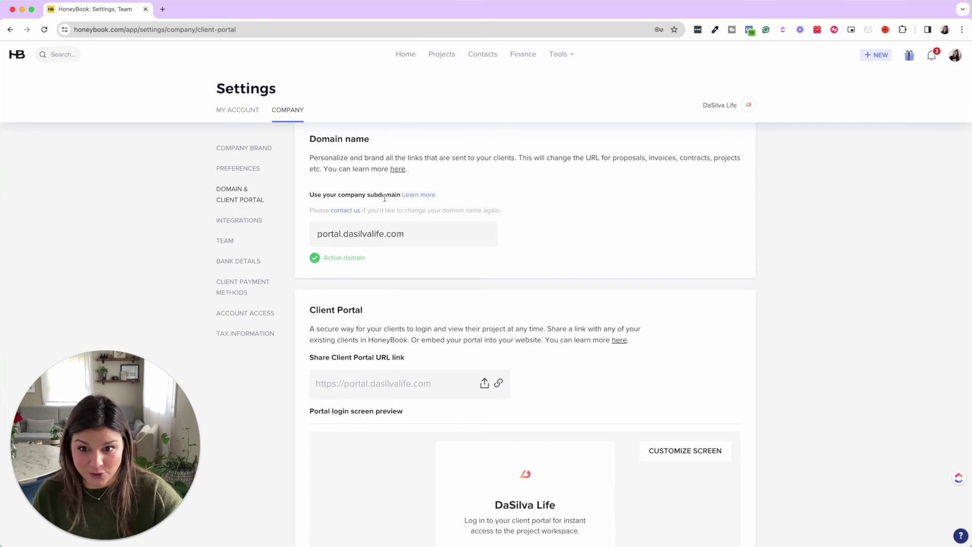
scroll(383, 286, down, 1)
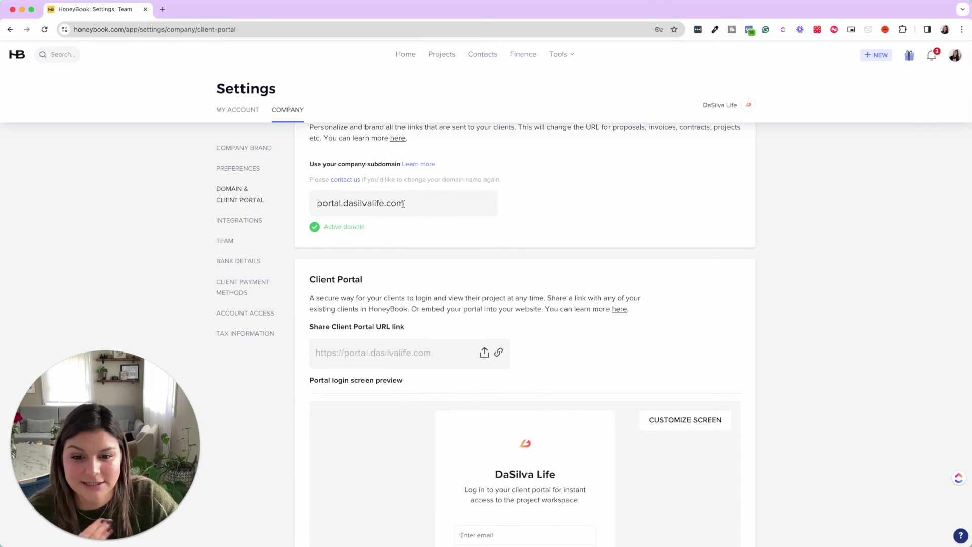
scroll(400, 203, down, 5)
click(707, 257)
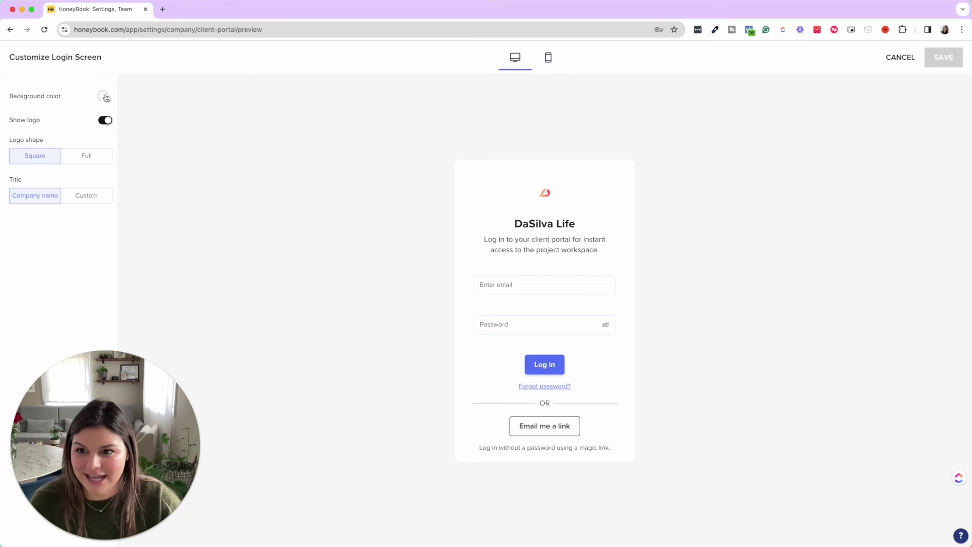
- Publish the login screen with logo shown, square logo shape and company name as title
click(103, 96)
click(249, 196)
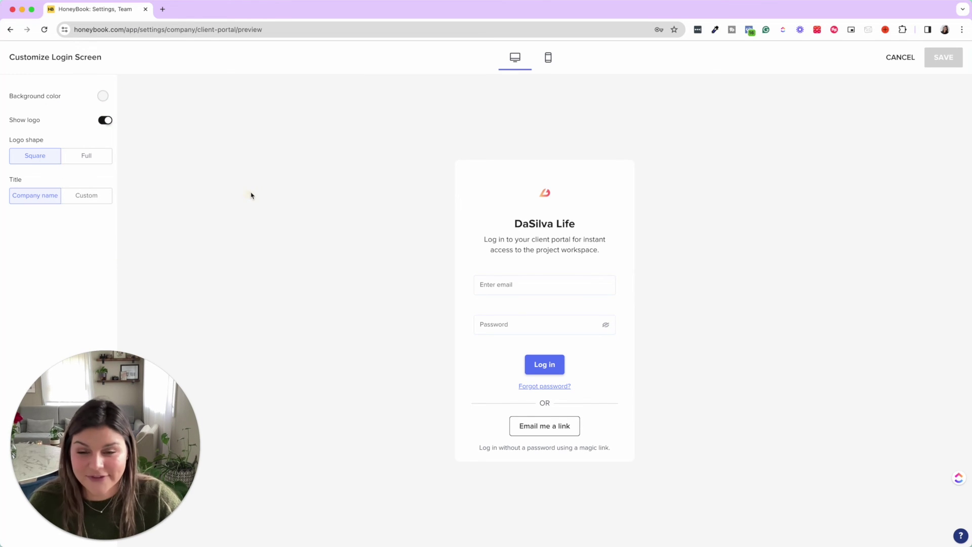
click(102, 121)
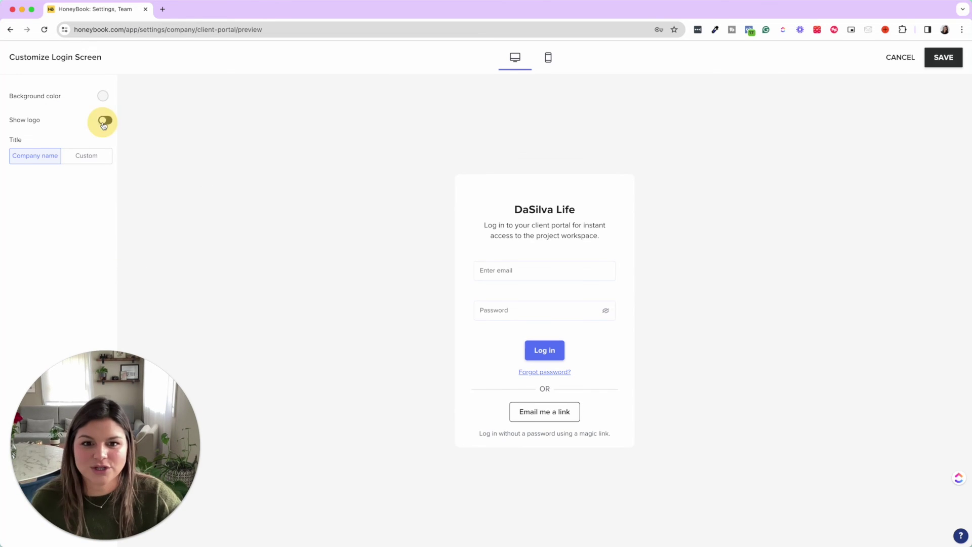
click(103, 122)
click(86, 156)
click(40, 161)
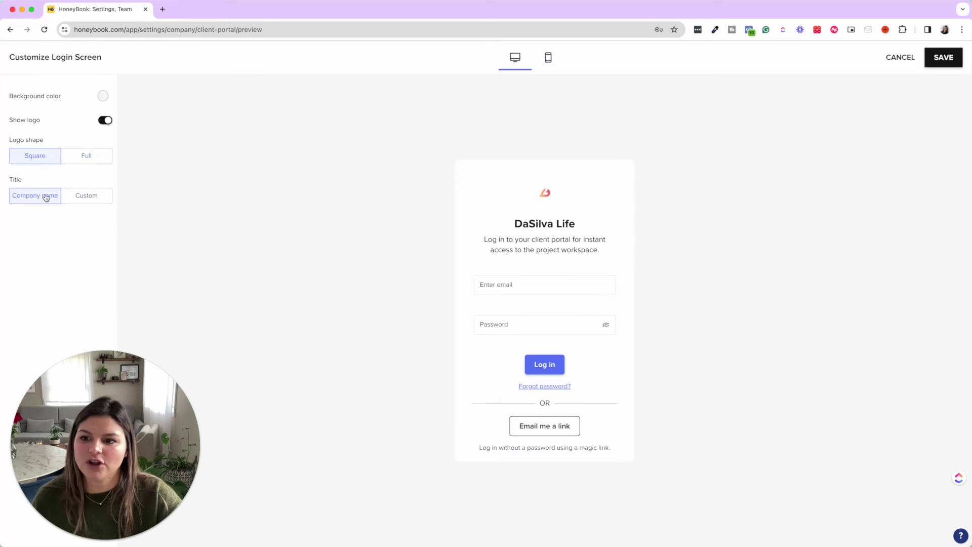
click(76, 196)
click(44, 198)
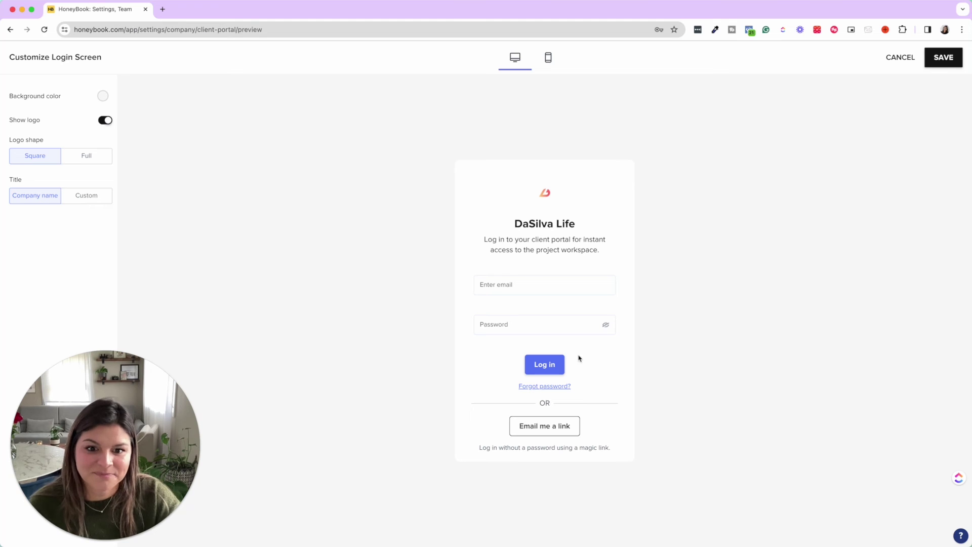
click(340, 130)
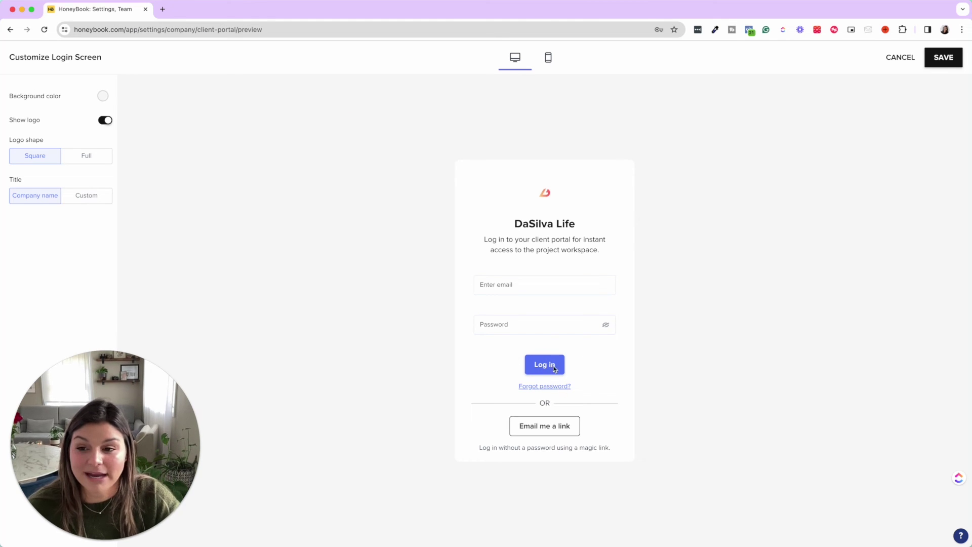
click(934, 59)
click(507, 320)
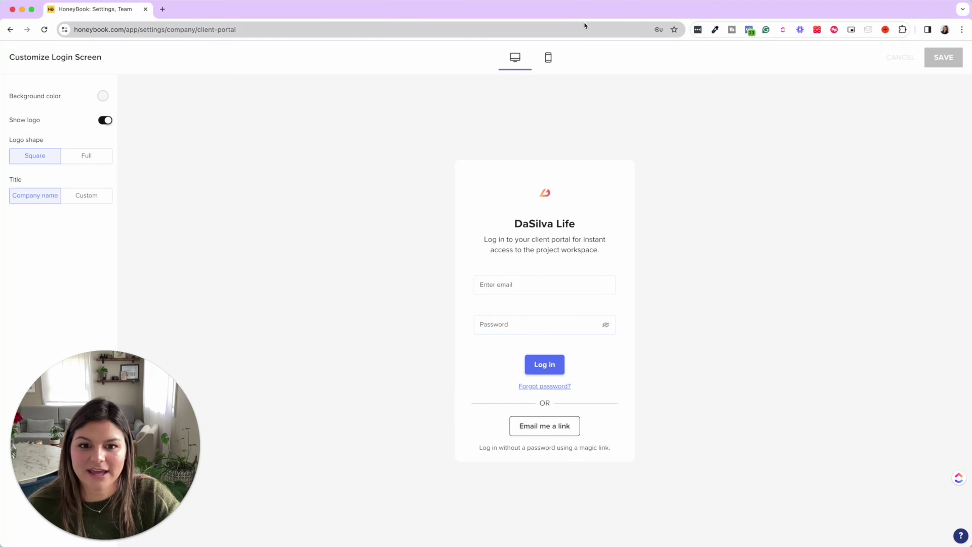
click(242, 148)
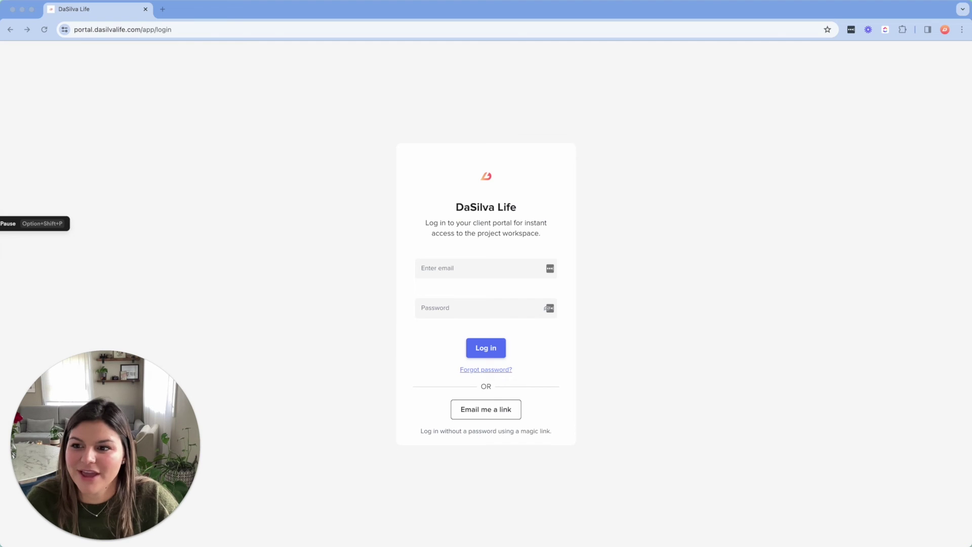
- Open the DaSilva Life portal login and sign in with the client's email and password
click(657, 184)
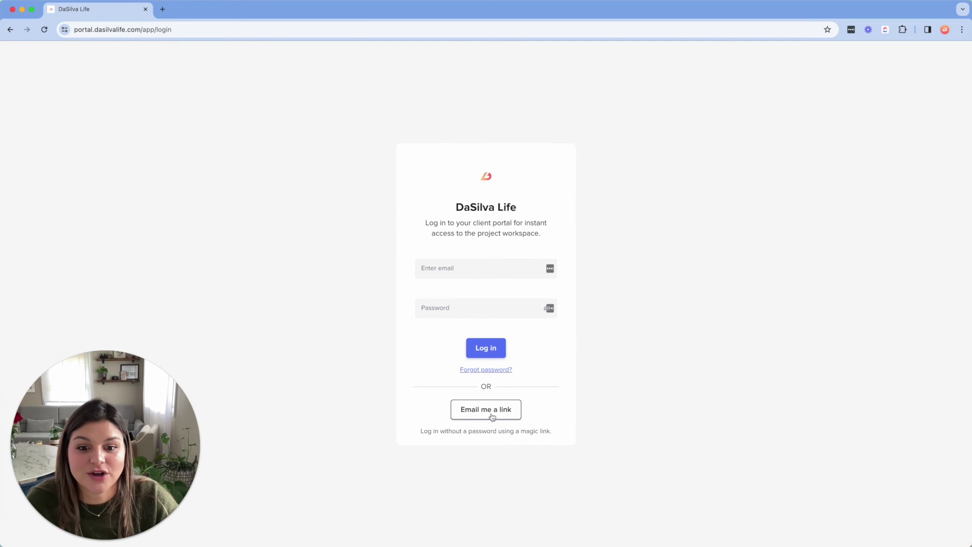
click(467, 274)
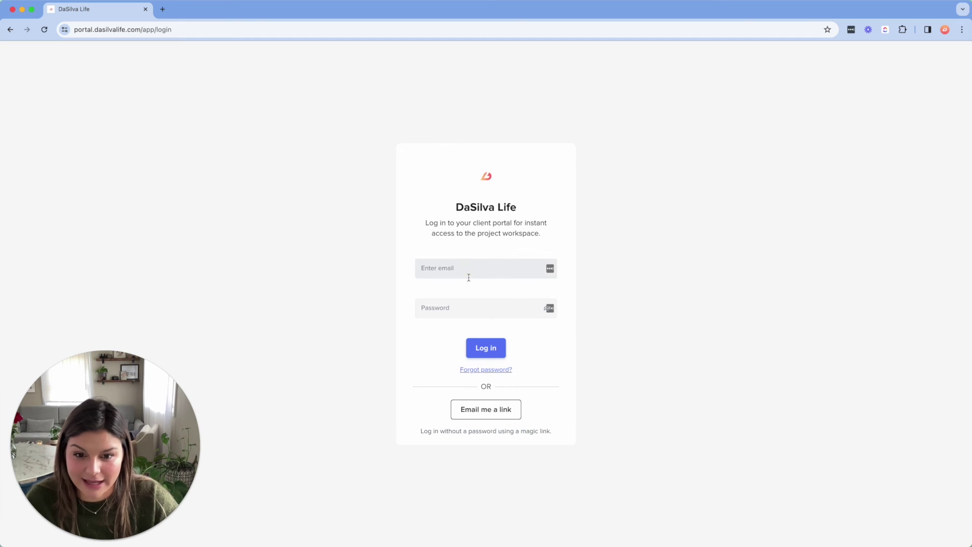
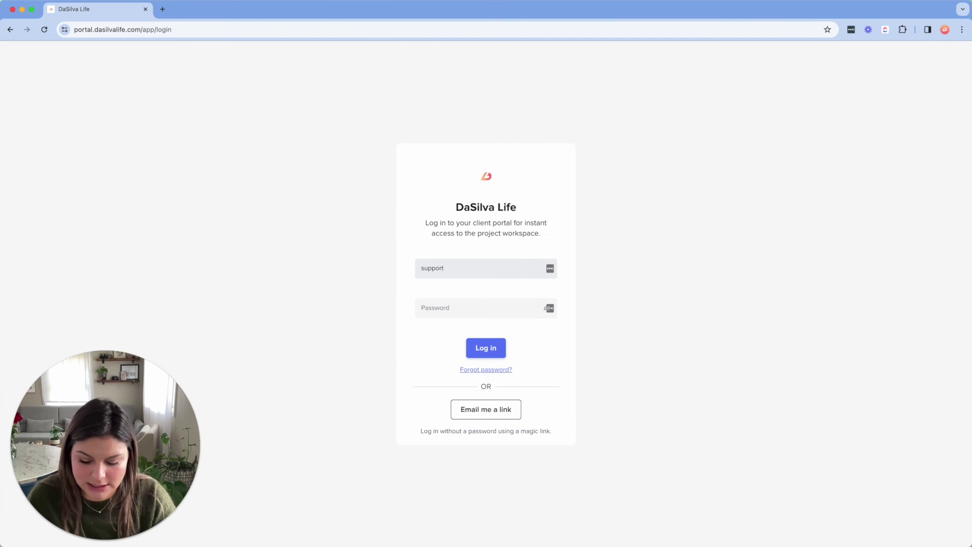
key(Tab)
text(a•••)
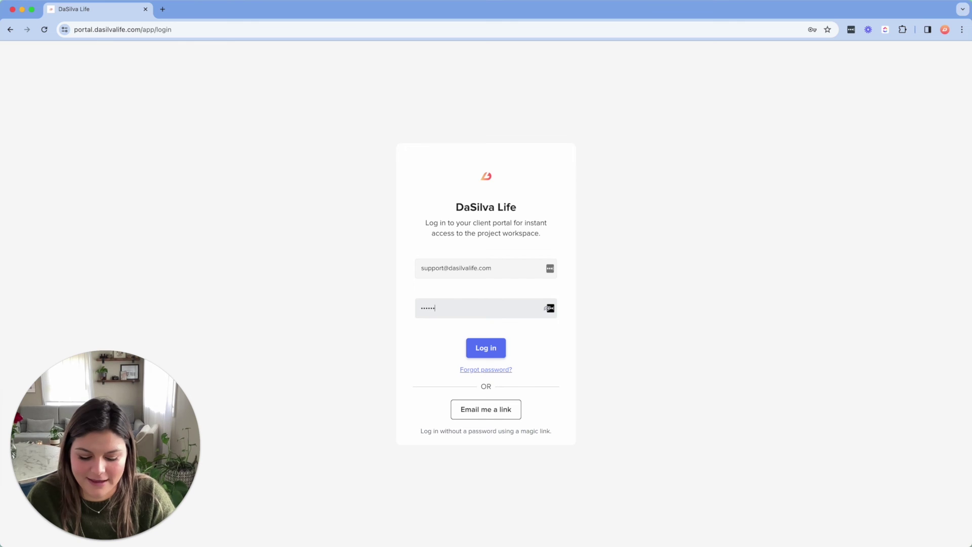
key(Return)
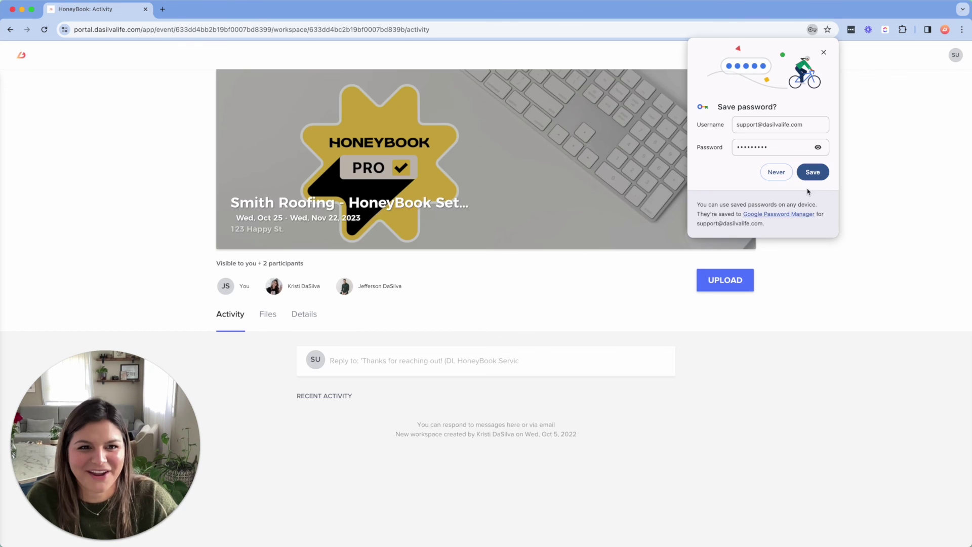
- Save the portal password in the browser and review the Smith Roofing project's Files tab
click(812, 171)
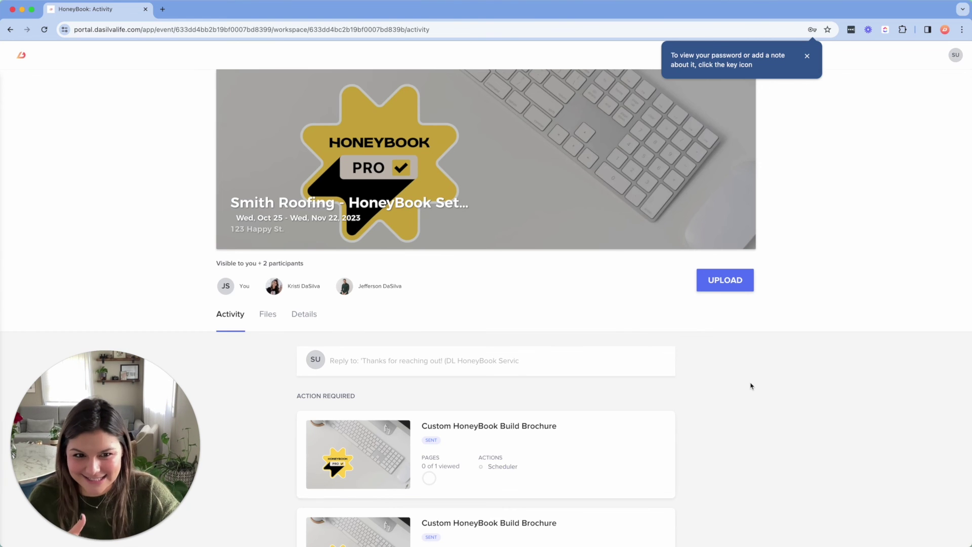
scroll(379, 252, down, 15)
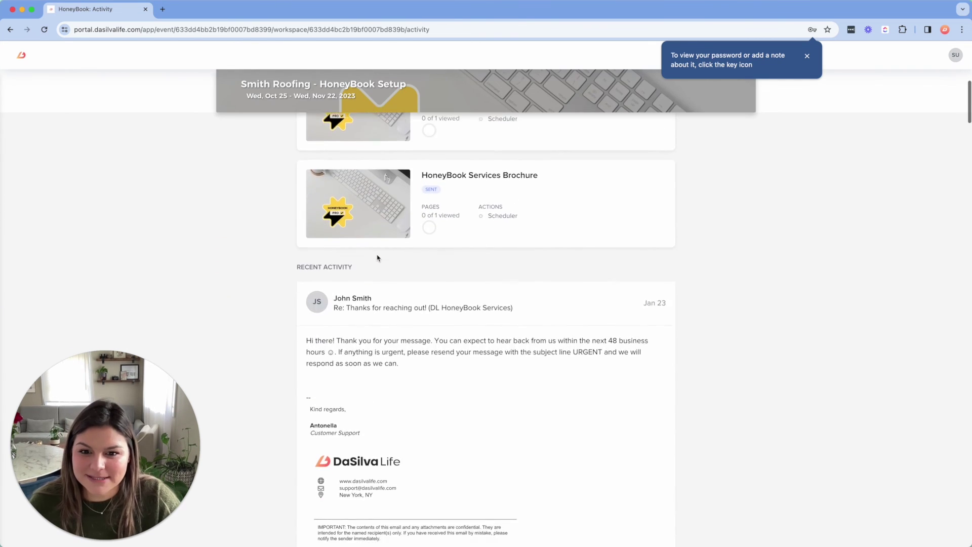
scroll(377, 258, down, 3)
scroll(377, 259, up, 20)
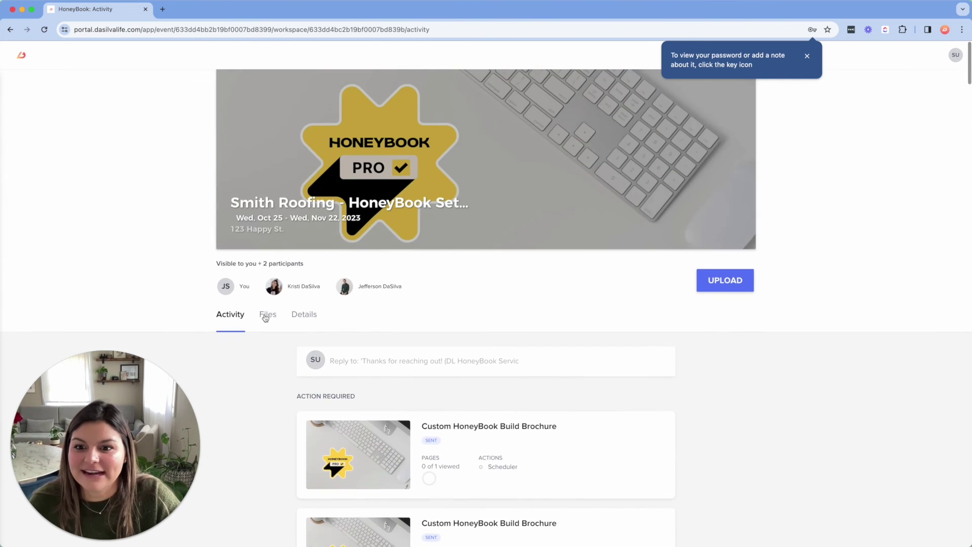
click(268, 315)
scroll(440, 338, down, 5)
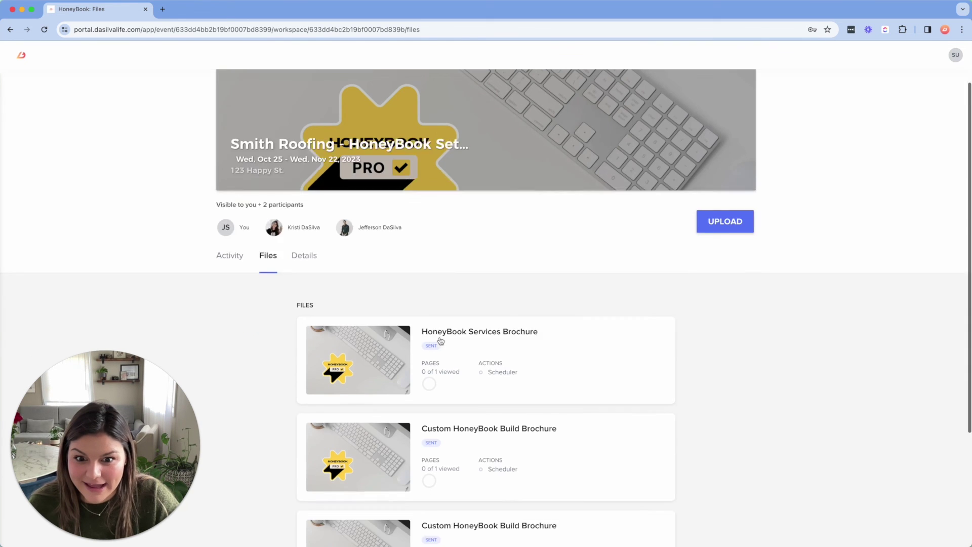
scroll(440, 341, up, 5)
scroll(441, 341, down, 5)
scroll(440, 341, up, 5)
- Review the project Details, then back on Activity view the participant's full contact info
click(298, 315)
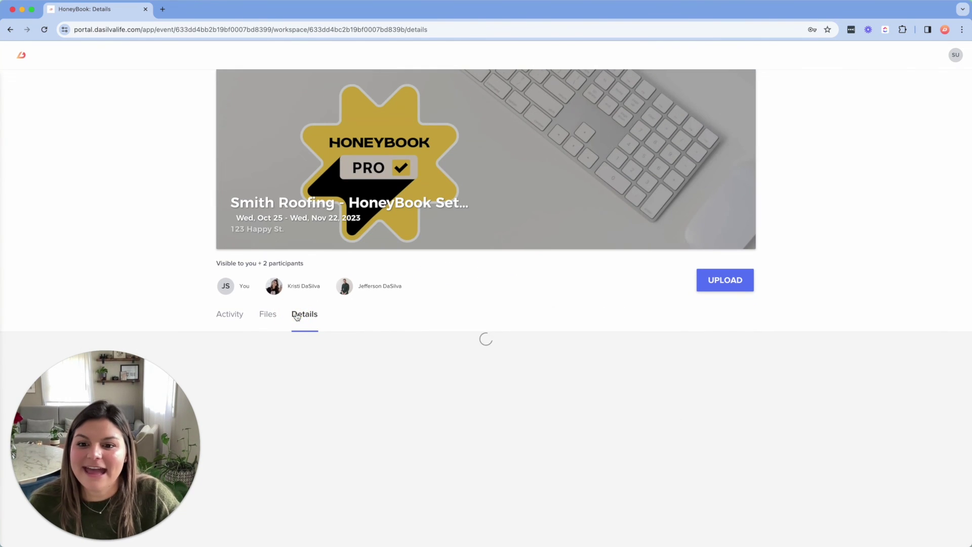
scroll(298, 315, down, 1)
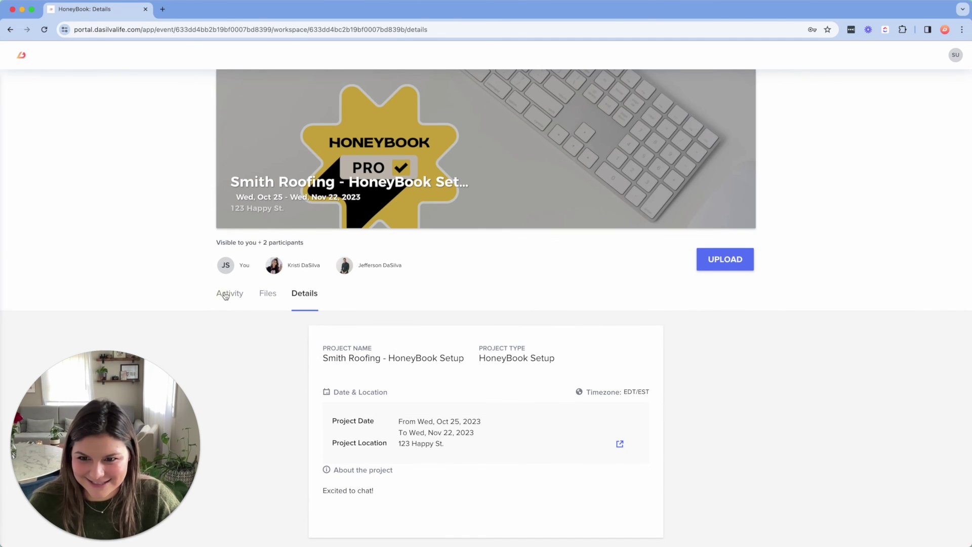
click(226, 295)
mouse_move(365, 291)
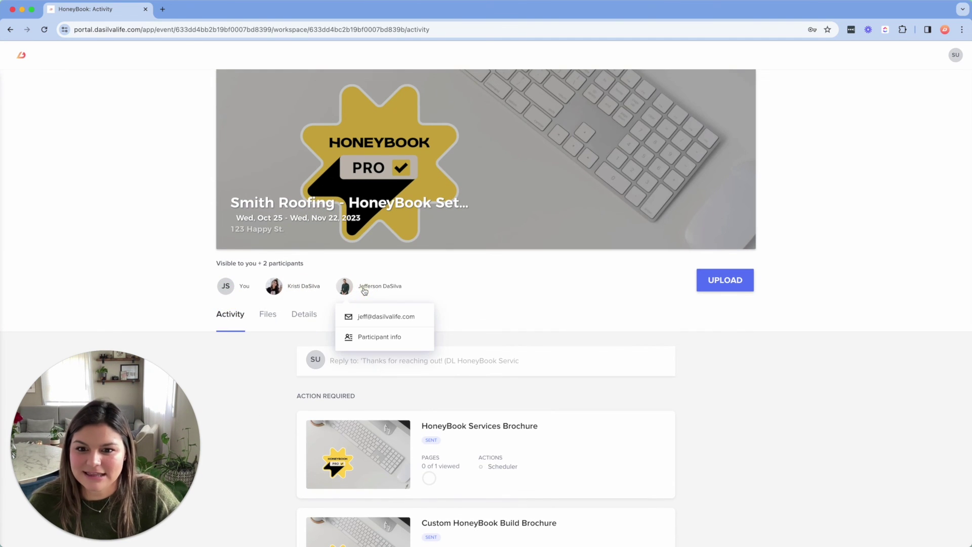
click(479, 279)
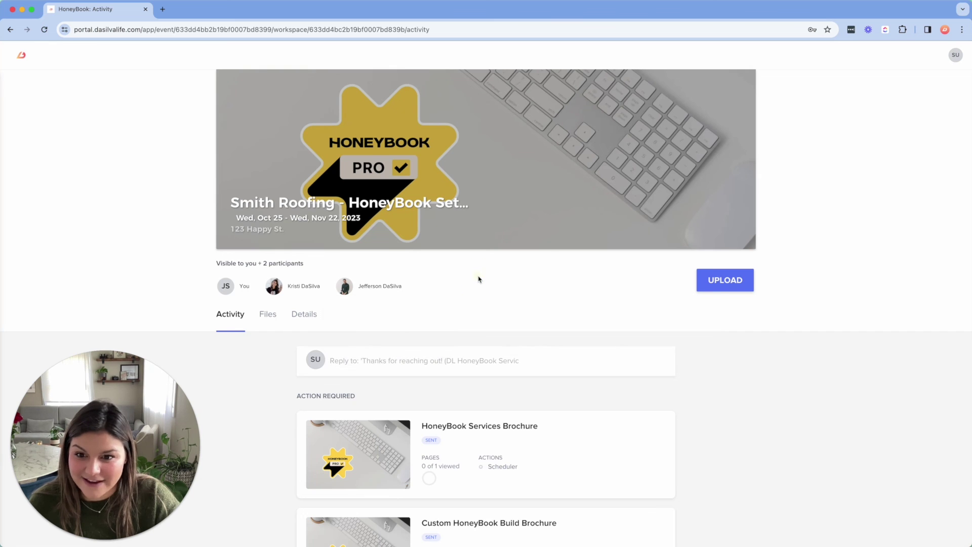
mouse_move(371, 293)
click(385, 336)
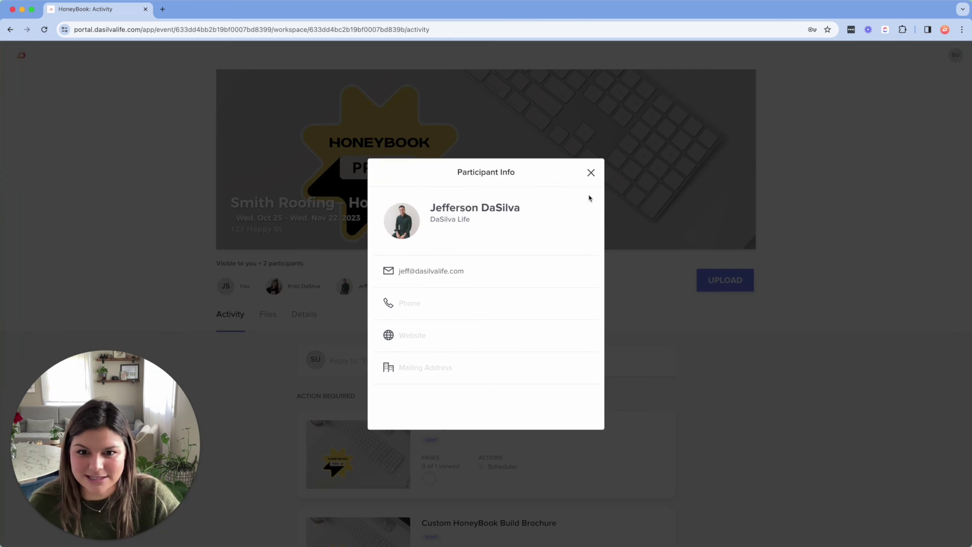
click(592, 173)
- Start a reply to the latest message, closing the Upload window without adding files
scroll(588, 384, down, 1)
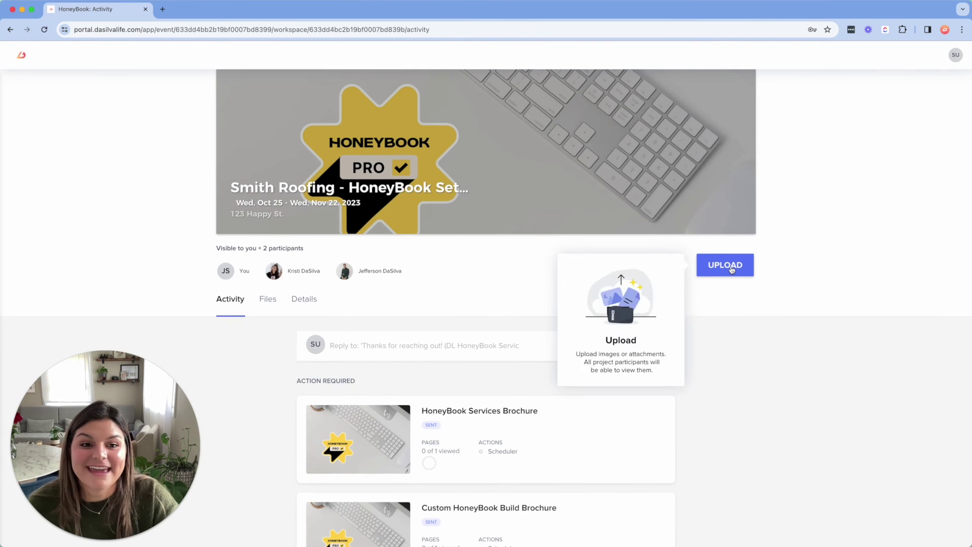
click(470, 346)
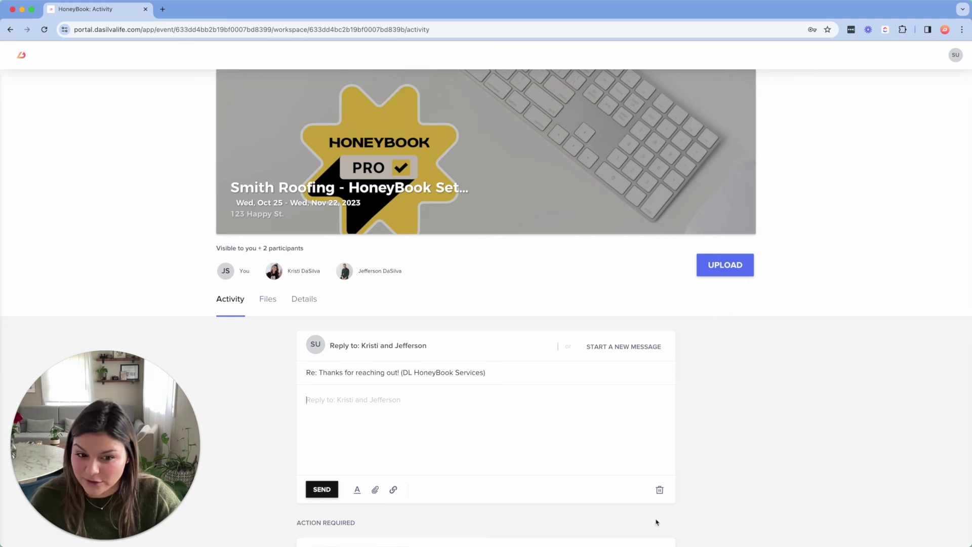
click(742, 265)
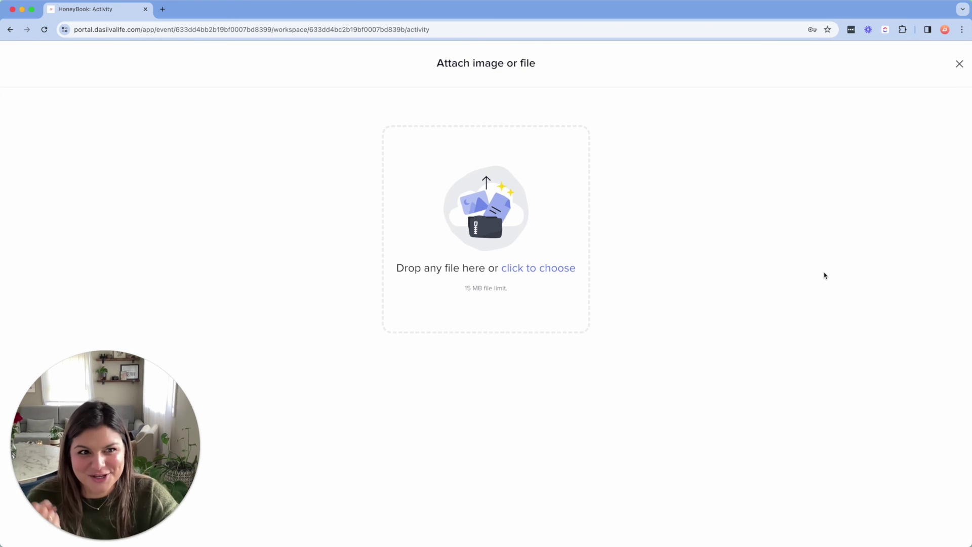
click(959, 65)
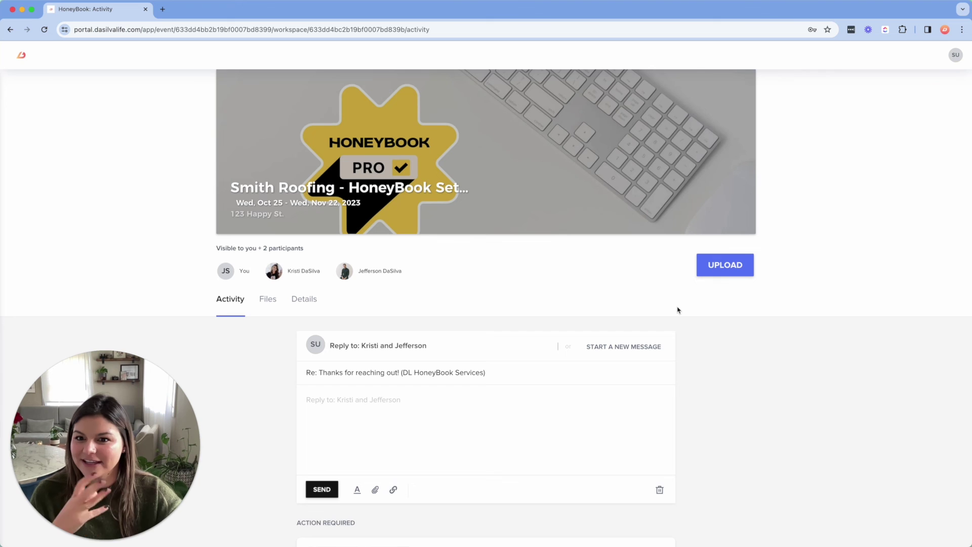